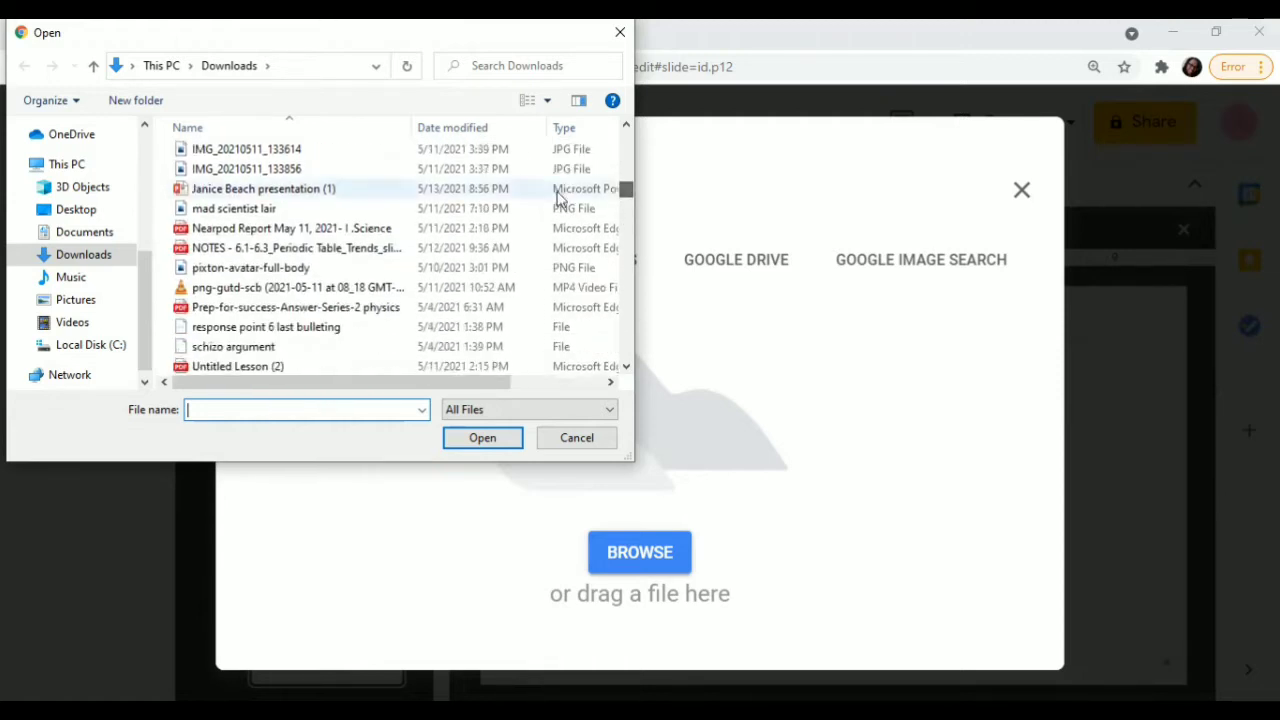
Set the "mad scientist lair" PNG from Downloads as the layout's background image
click(355, 209)
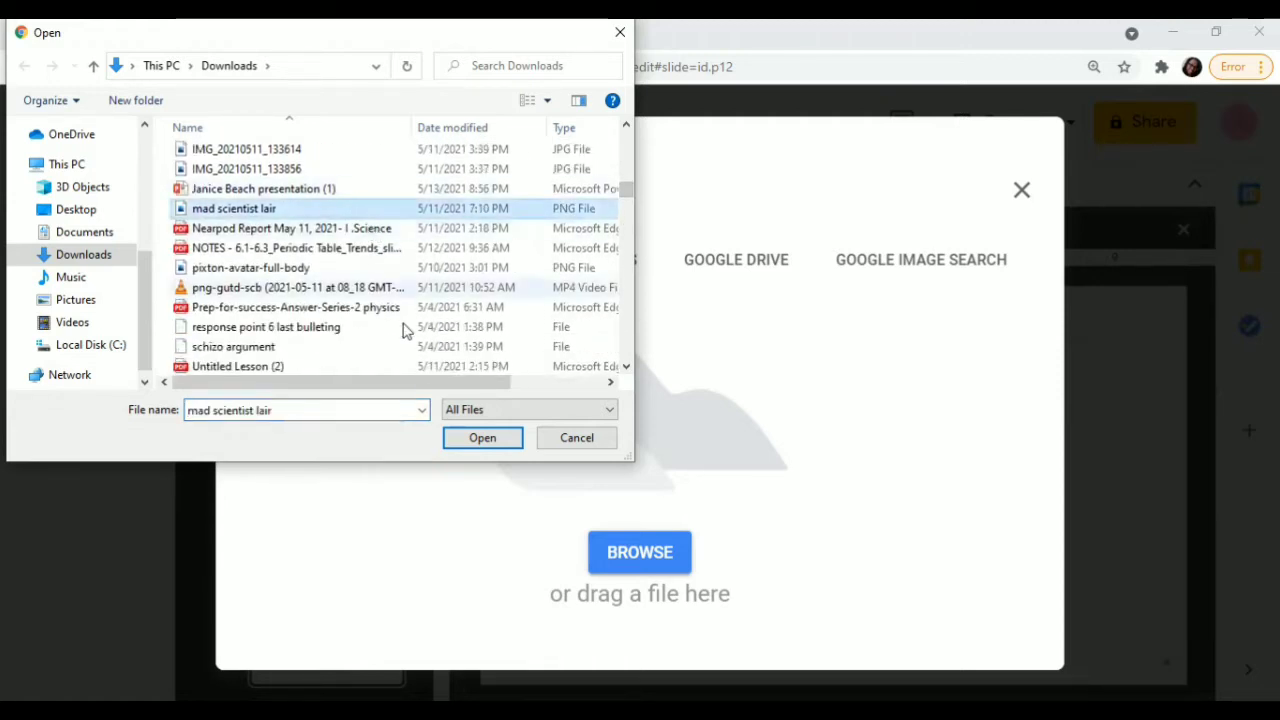
click(484, 437)
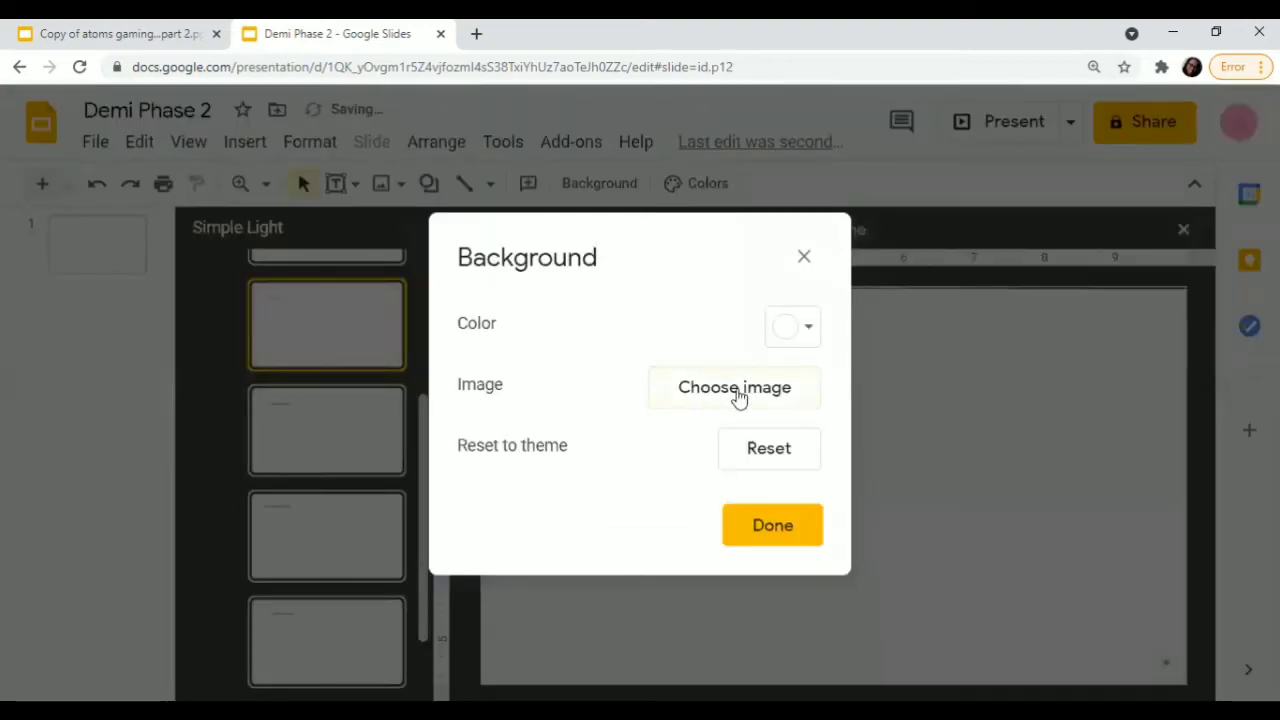
click(772, 526)
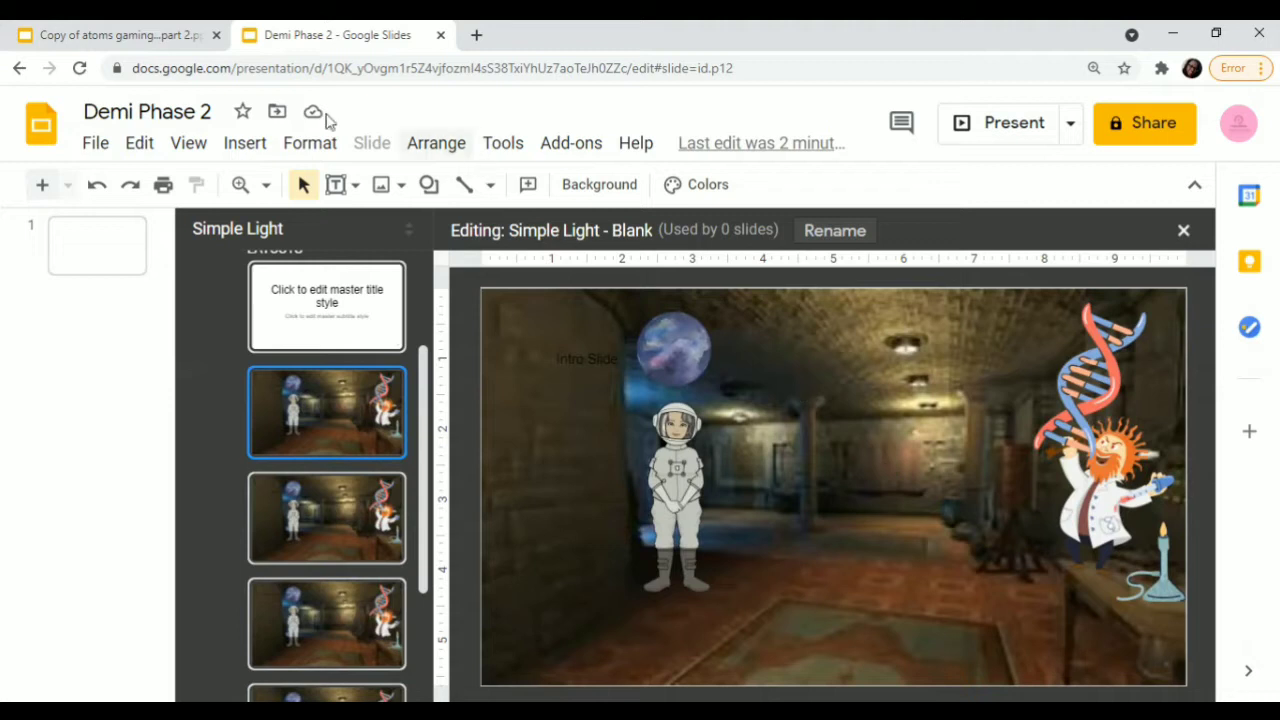
click(245, 145)
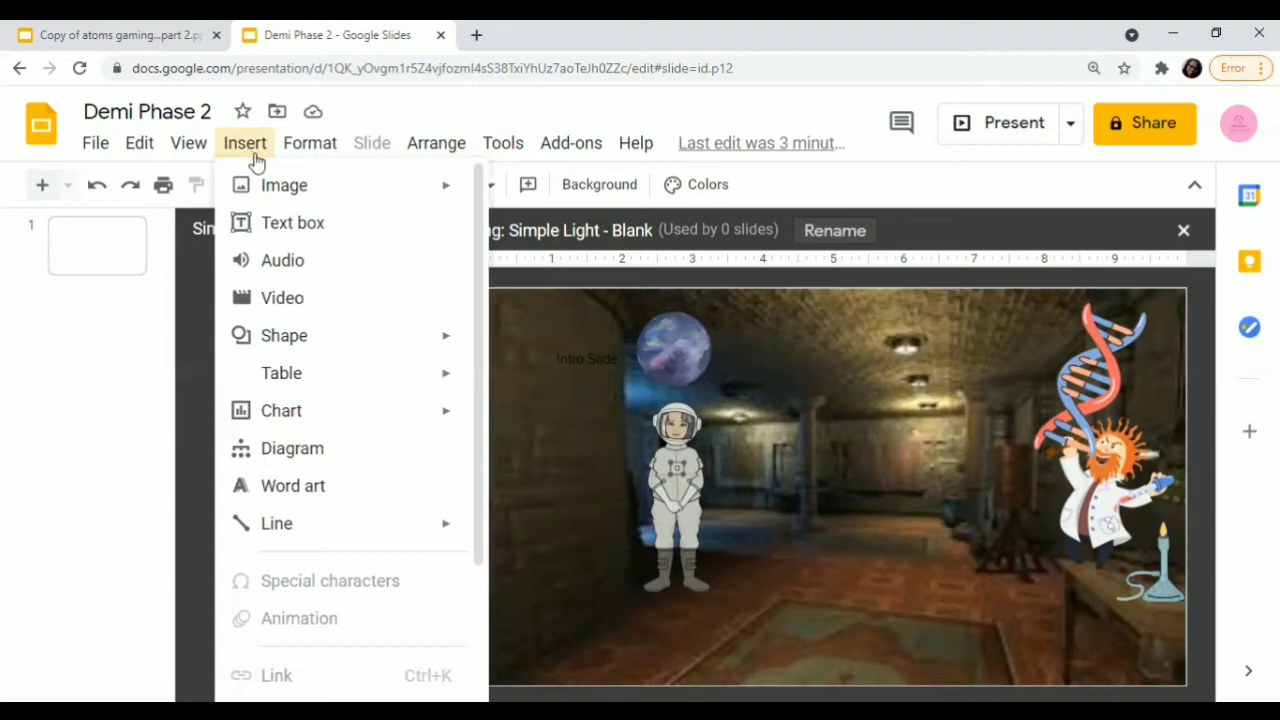
mouse_move(268, 188)
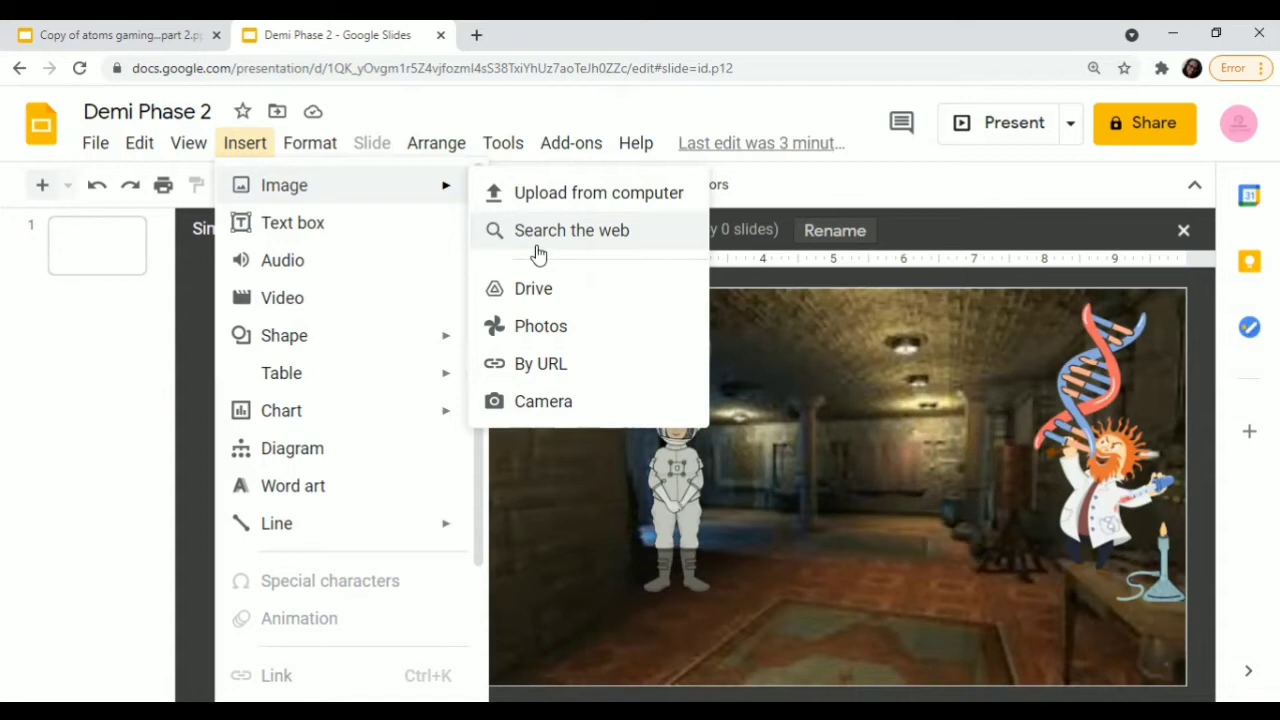
click(827, 326)
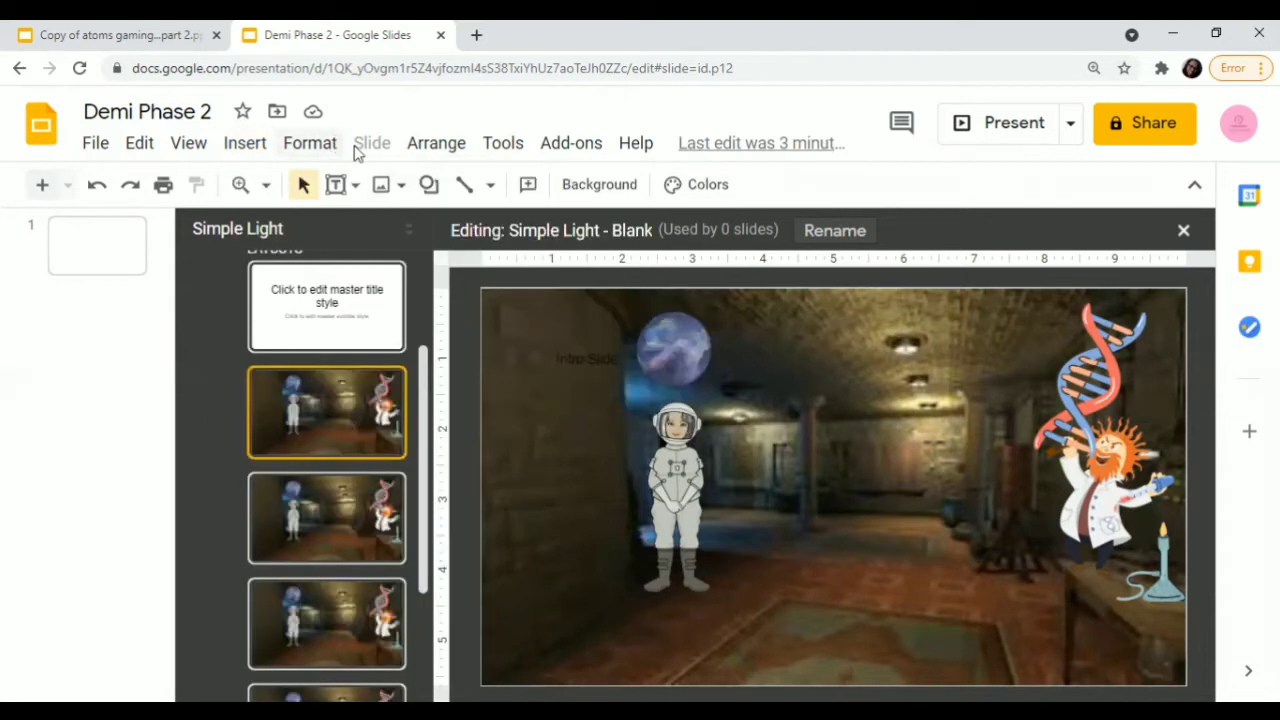
Draw a cloud callout near the upper edge of the intro layout, between the planet and the DNA strand
click(426, 187)
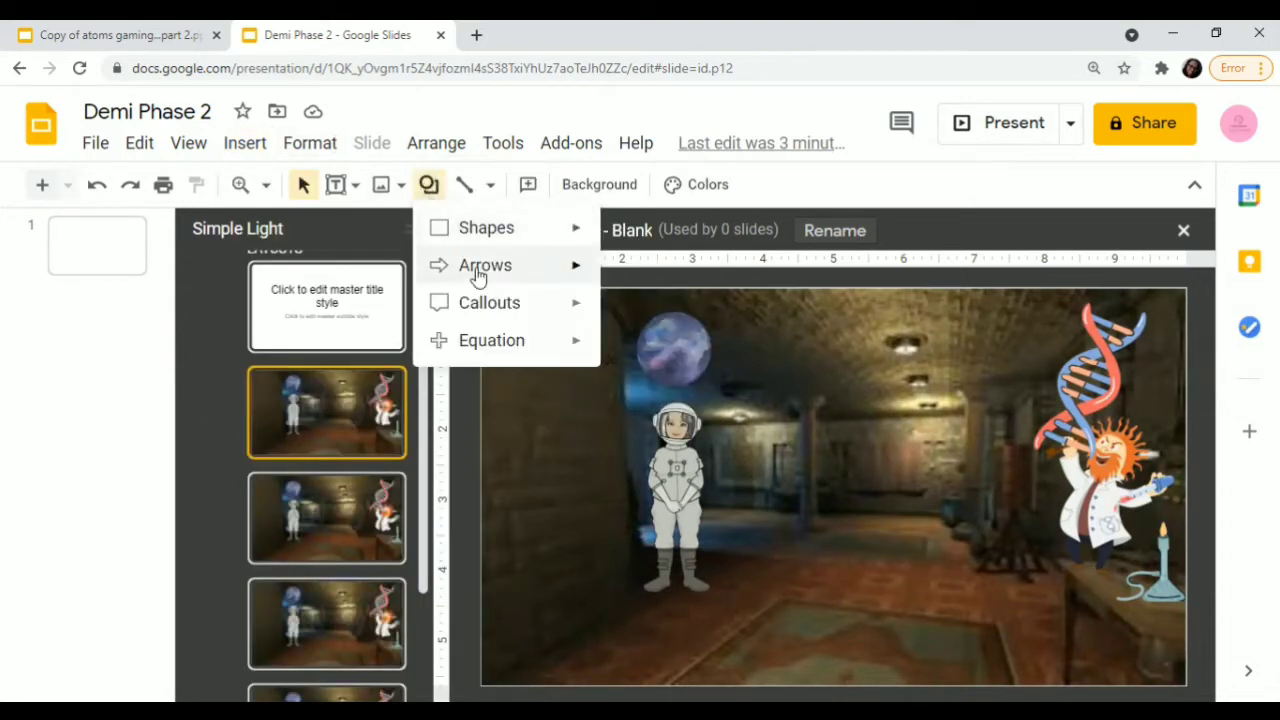
mouse_move(509, 306)
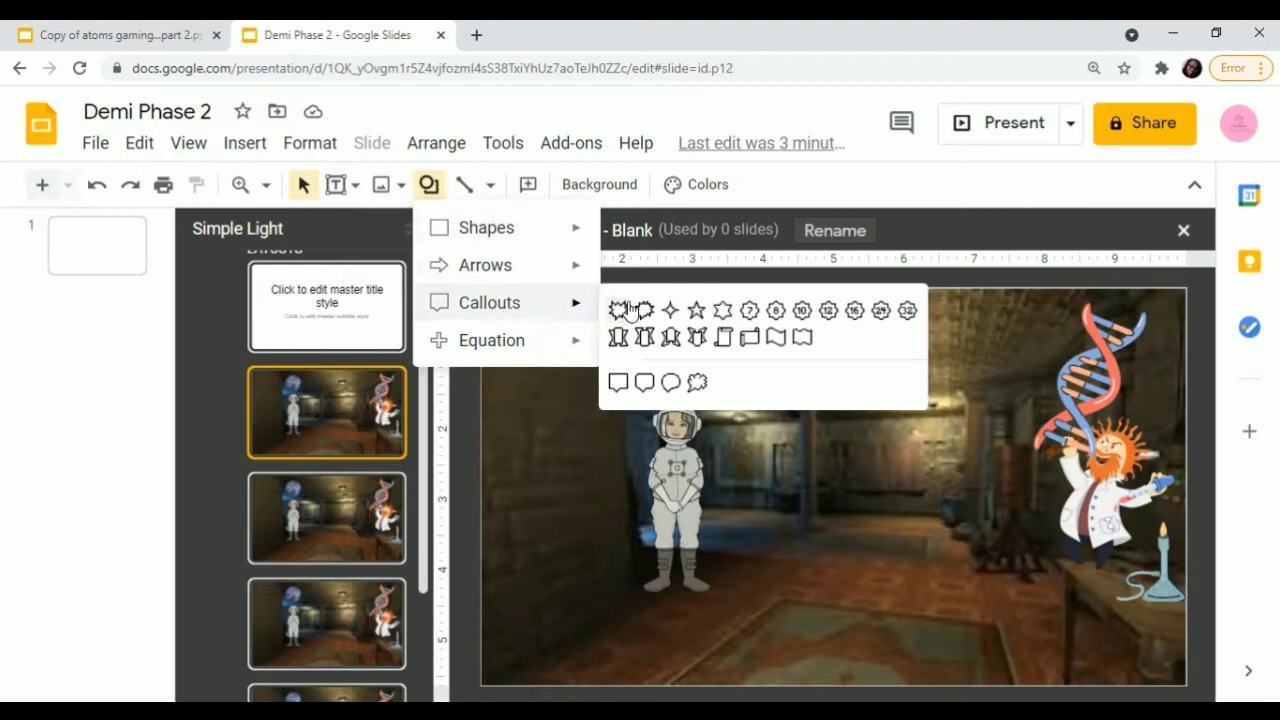
click(697, 384)
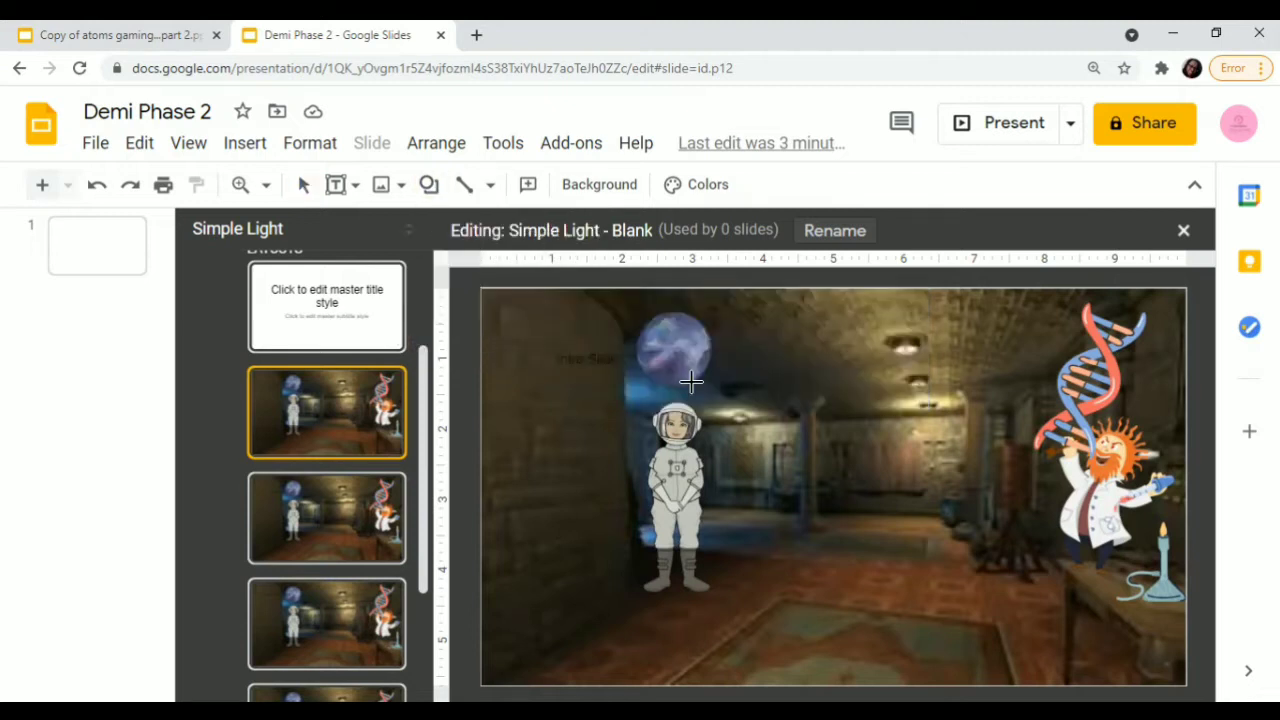
drag(726, 403, 994, 293)
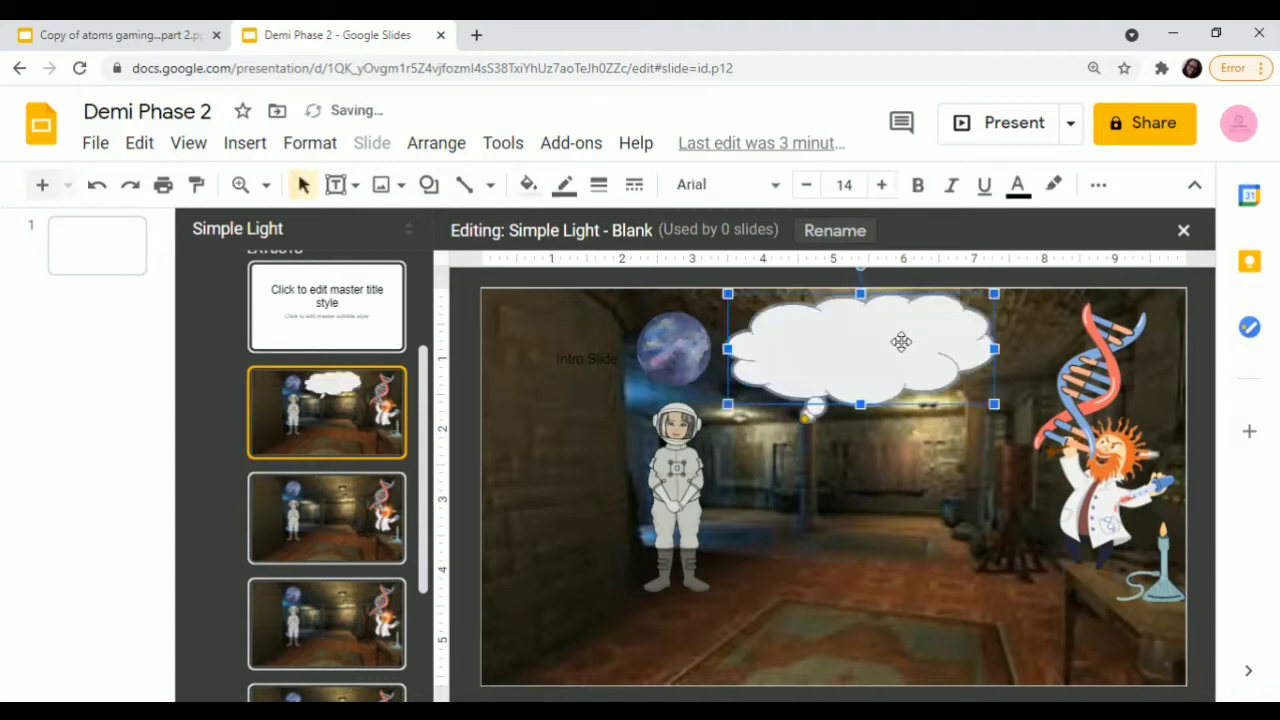
click(785, 355)
text(hello)
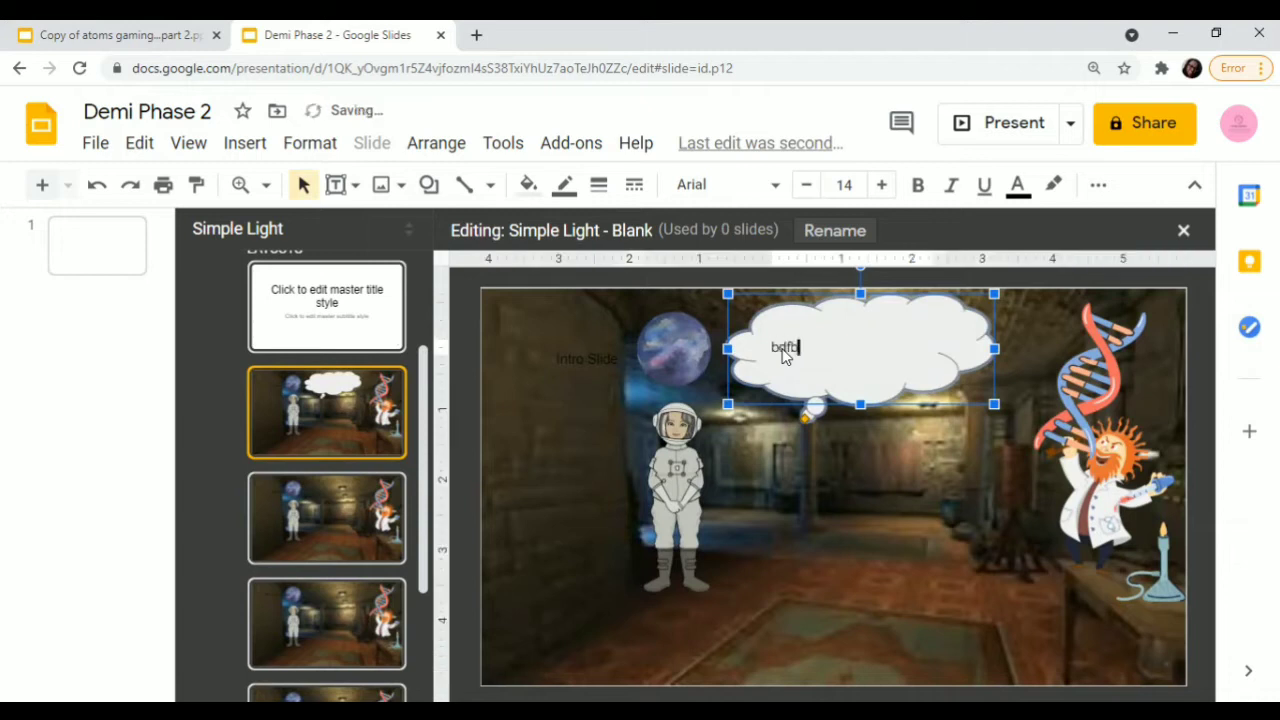
key(BackSpace)
key(BackSpace)
key(BackSpace)
key(BackSpace)
key(BackSpace)
Paste the copied text "Hi PLAYER, Welcome back to our lair. Click START to begin" into the cloud callout
right_click(785, 357)
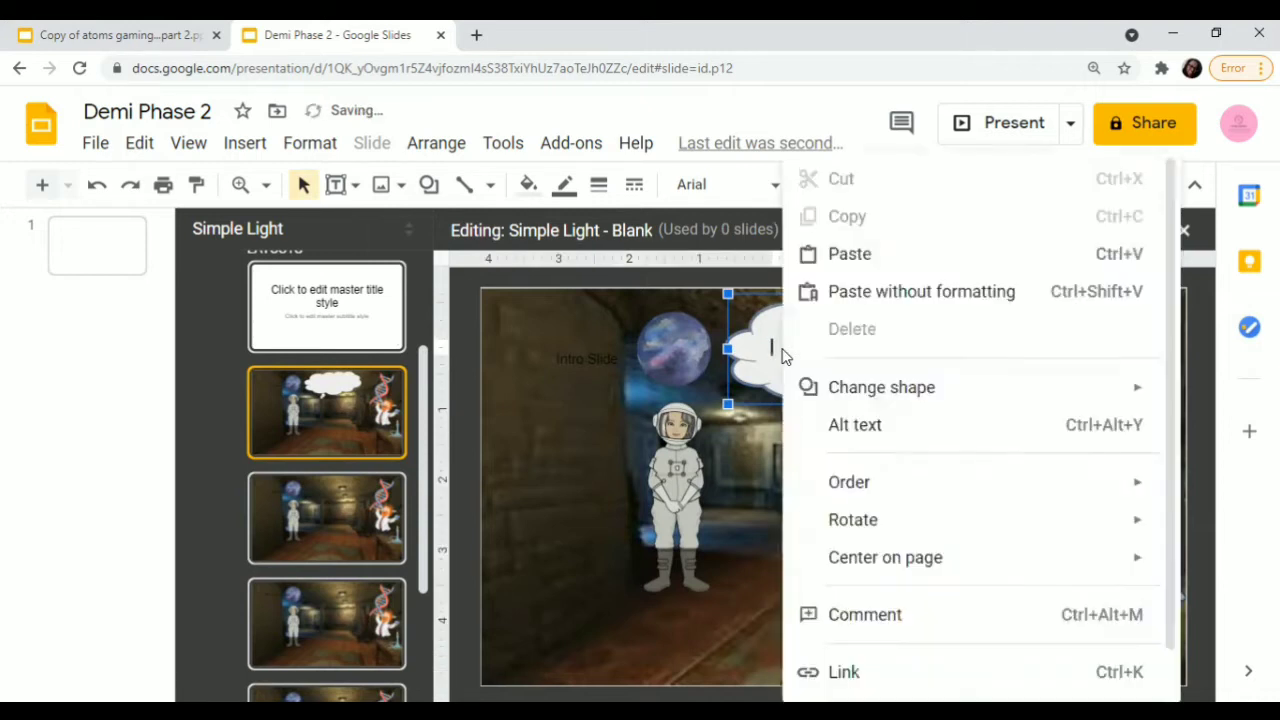
click(849, 254)
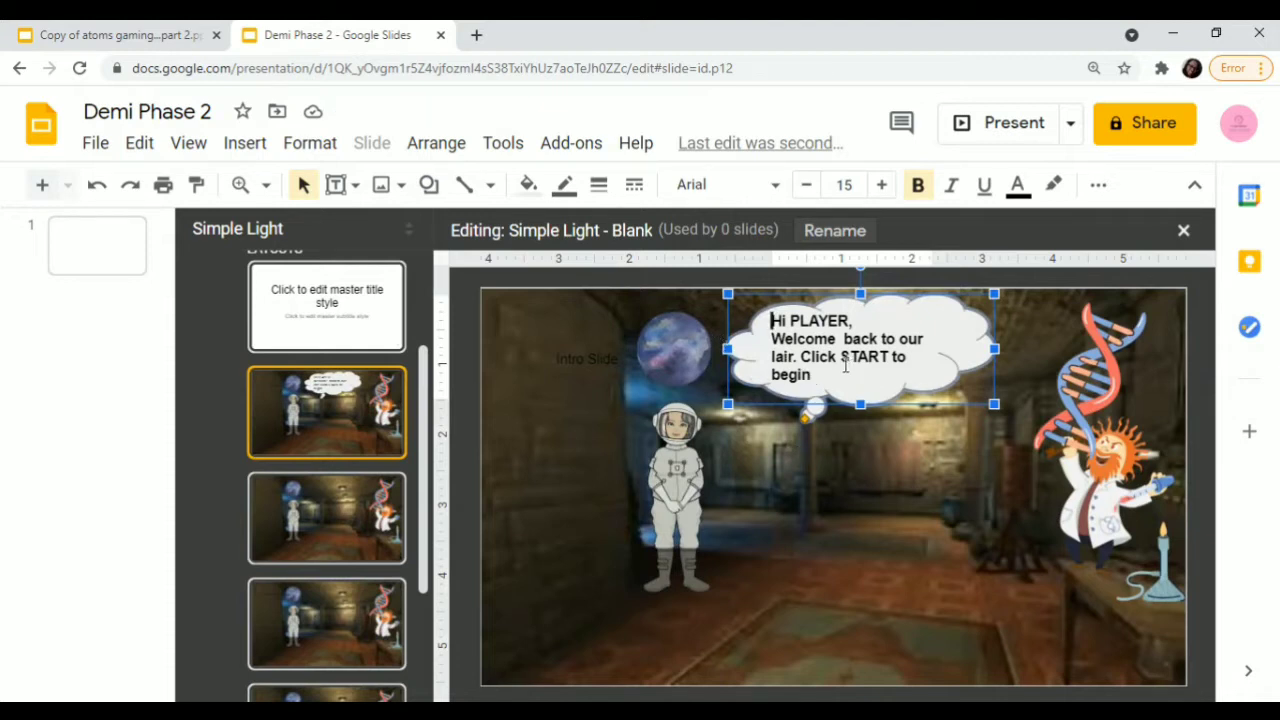
click(830, 573)
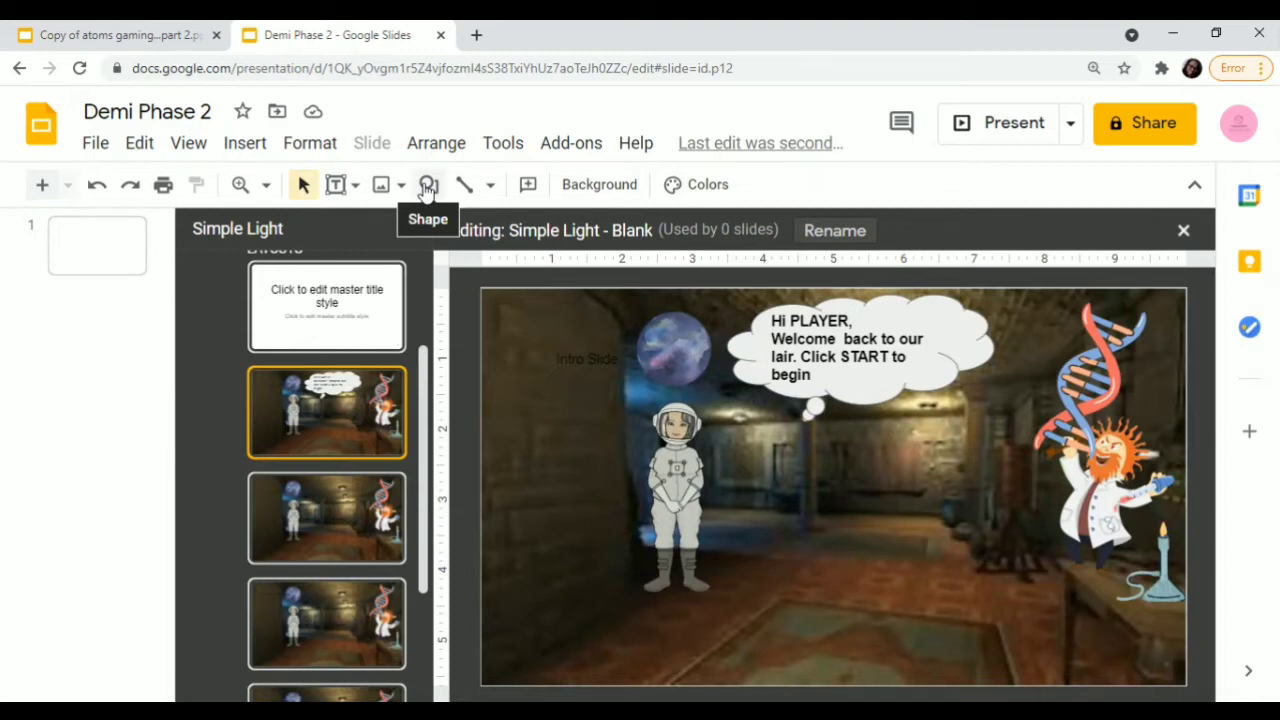
Search the web for "transparent start button" images and insert the red rectangular Start button into the intro layout
click(226, 145)
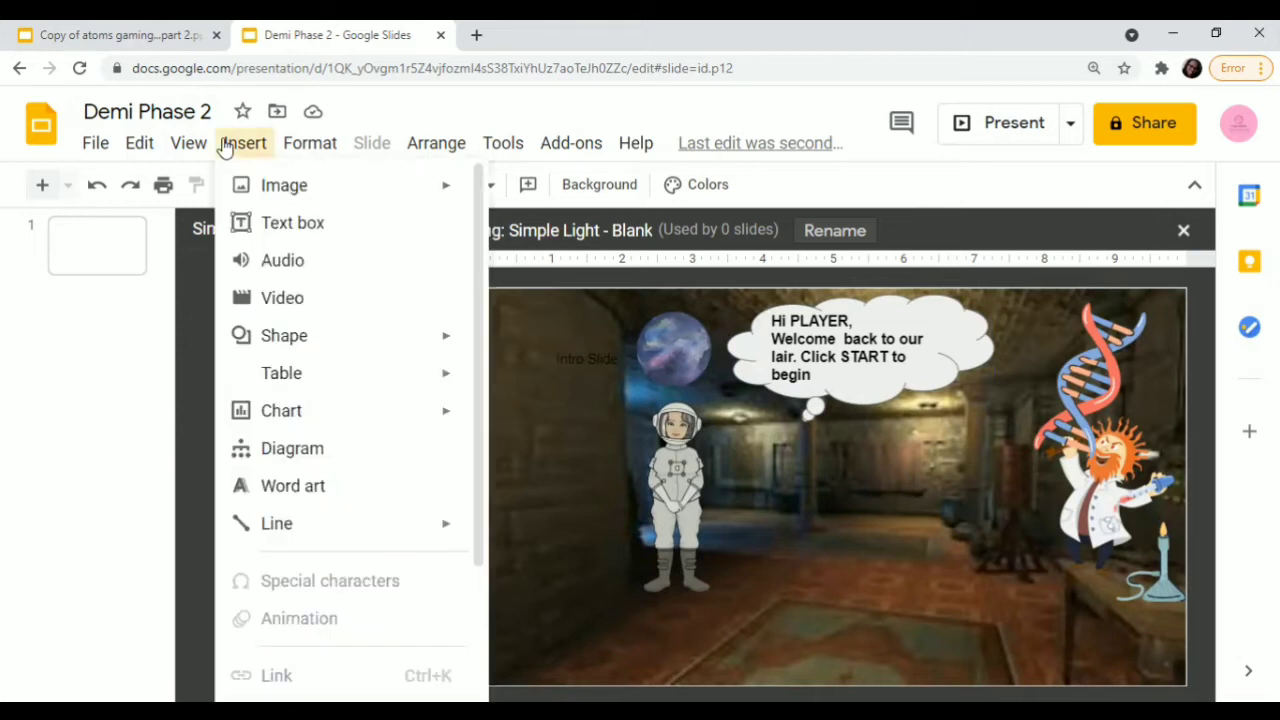
mouse_move(277, 188)
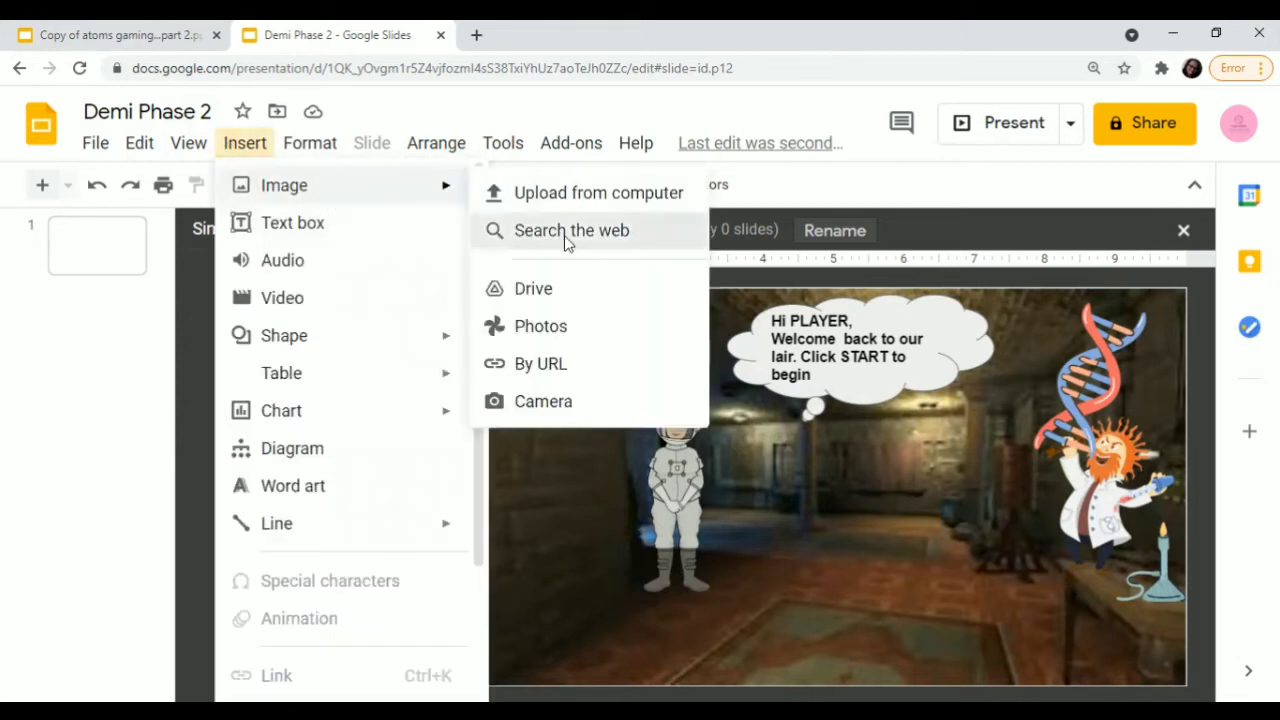
click(564, 232)
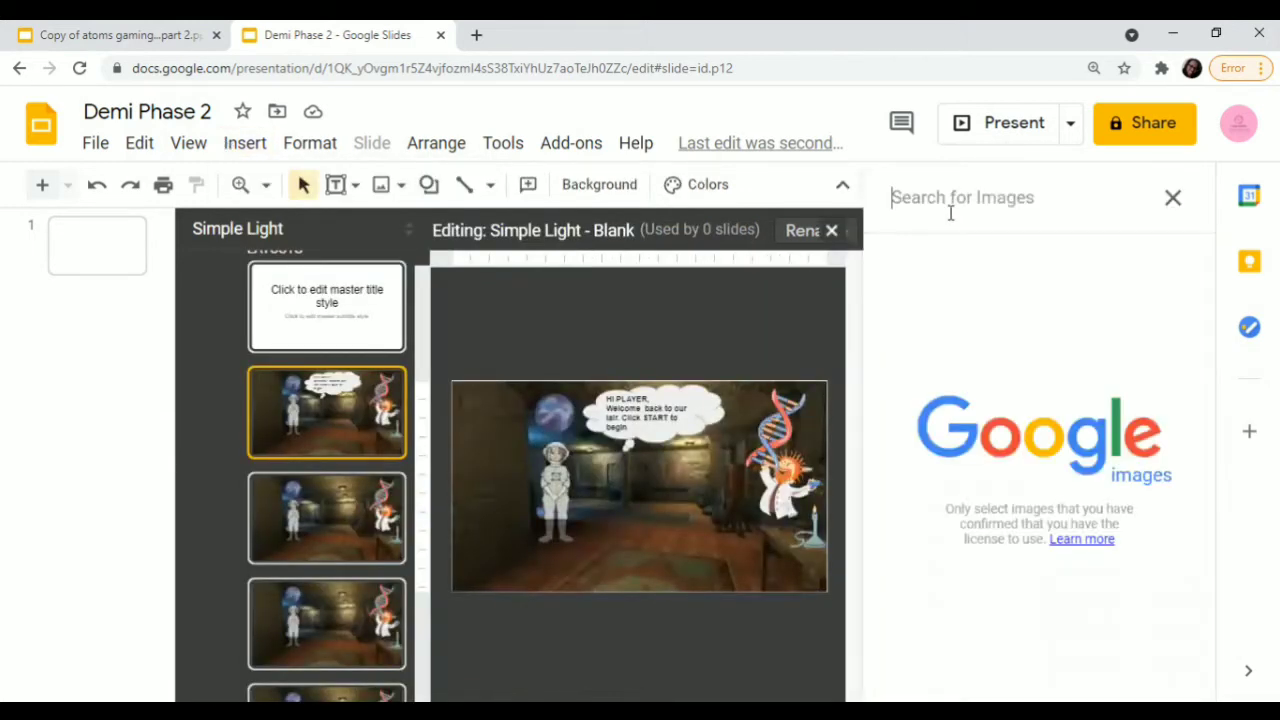
text(tr)
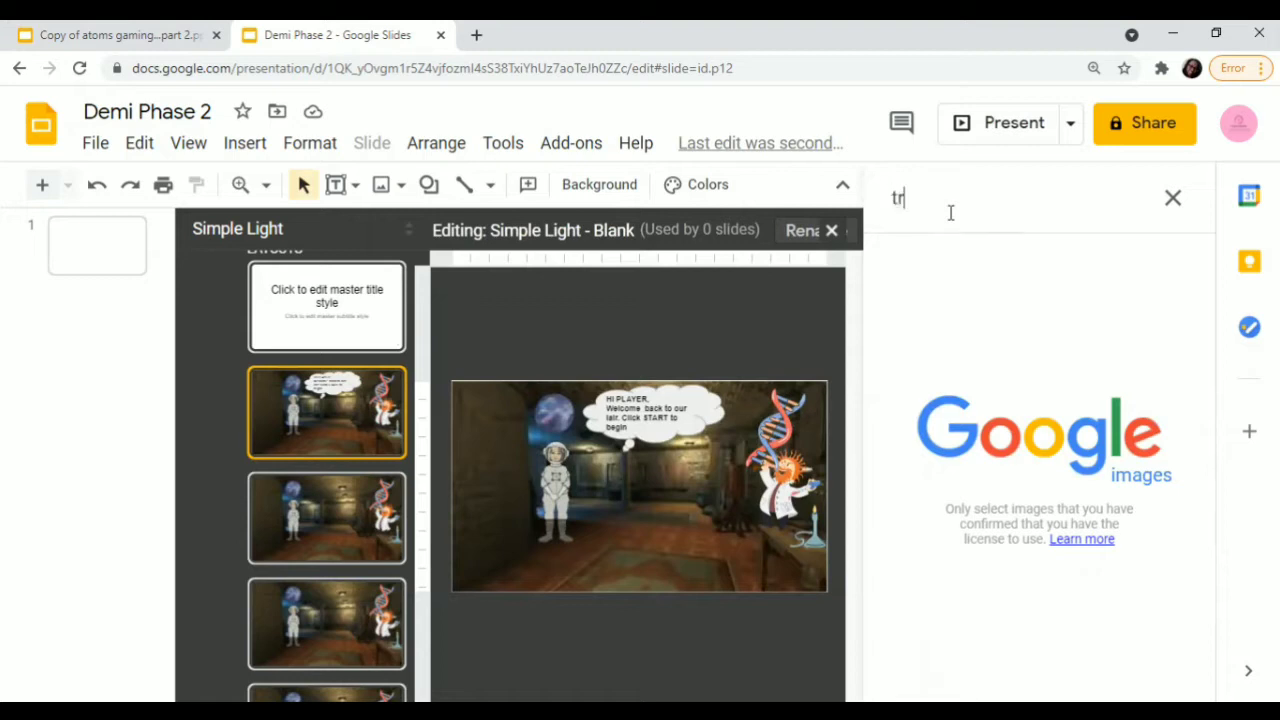
text(ansparent start butto)
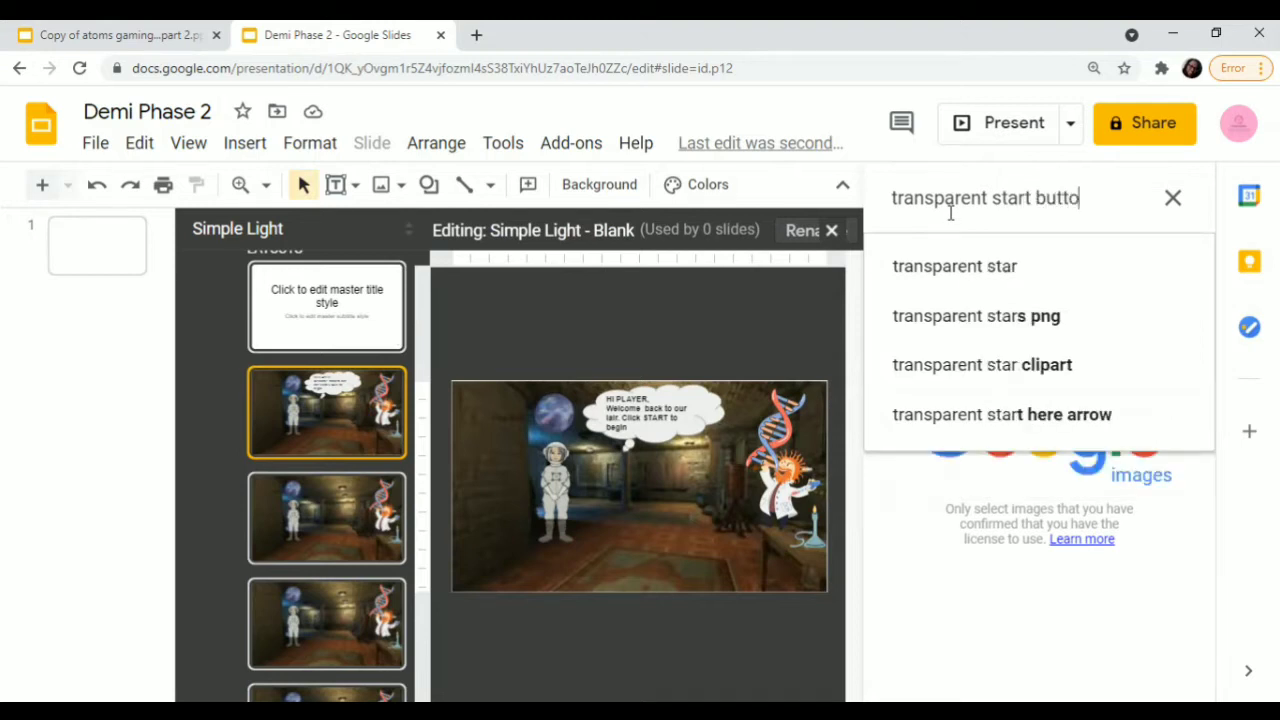
text(n)
key(Return)
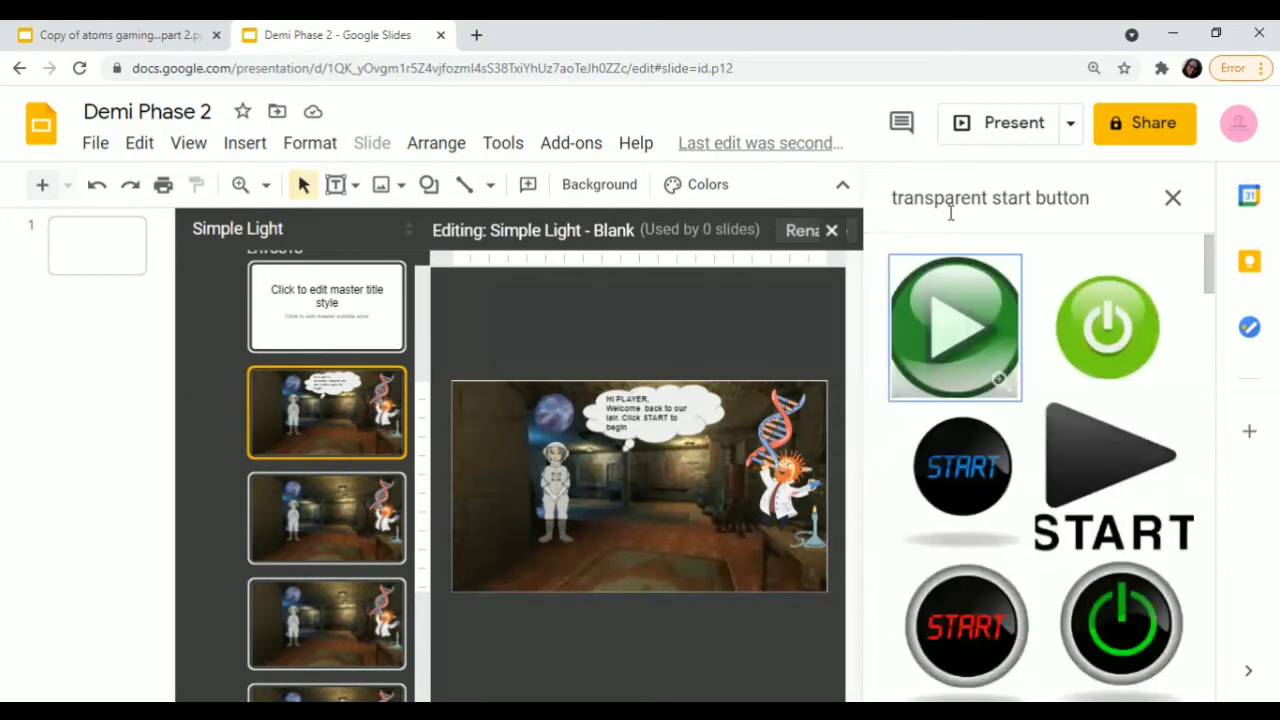
drag(1209, 263, 1243, 606)
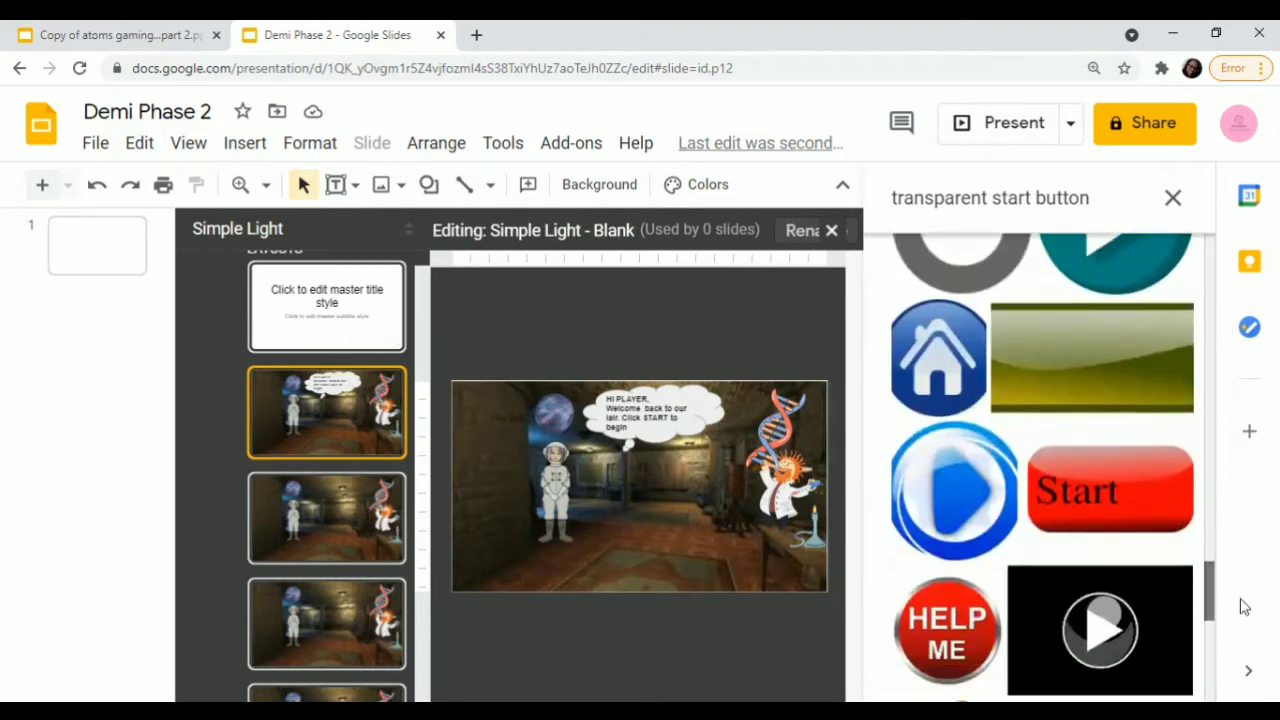
click(1130, 512)
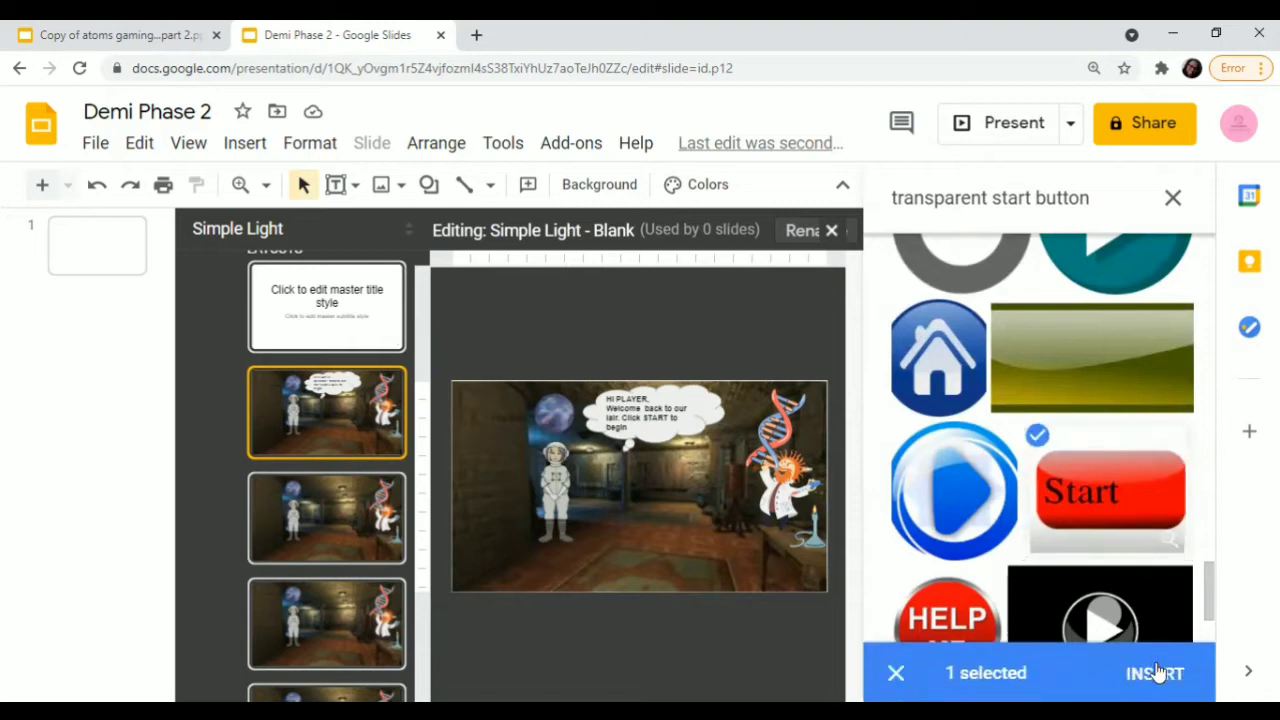
click(1155, 673)
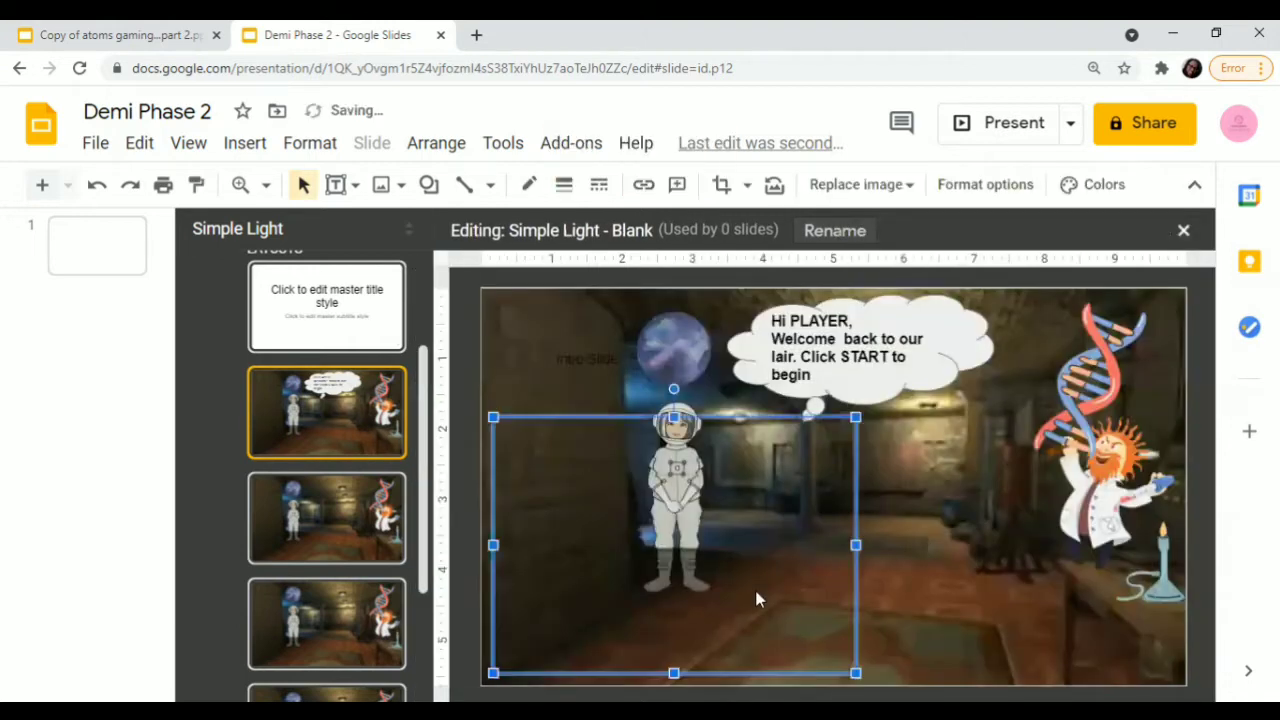
Shrink the red Start button image and place it in the lower-left corner of the intro layout
drag(629, 577, 595, 642)
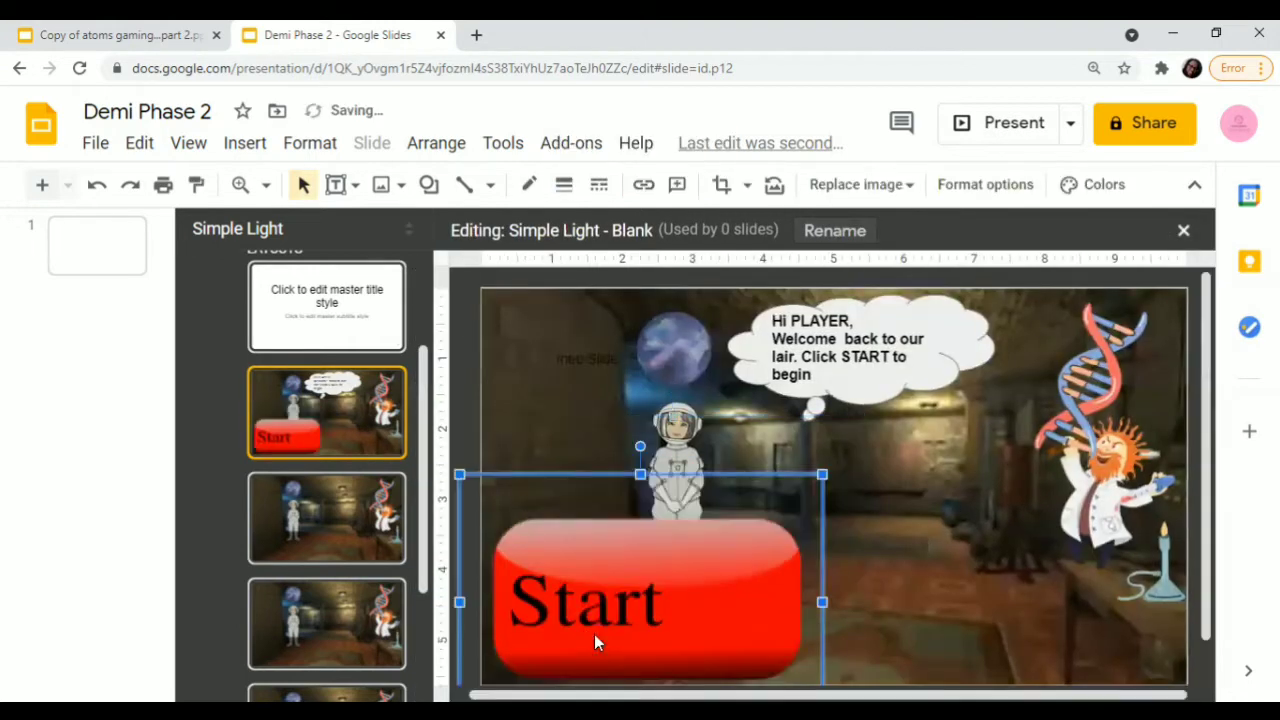
drag(459, 474, 525, 521)
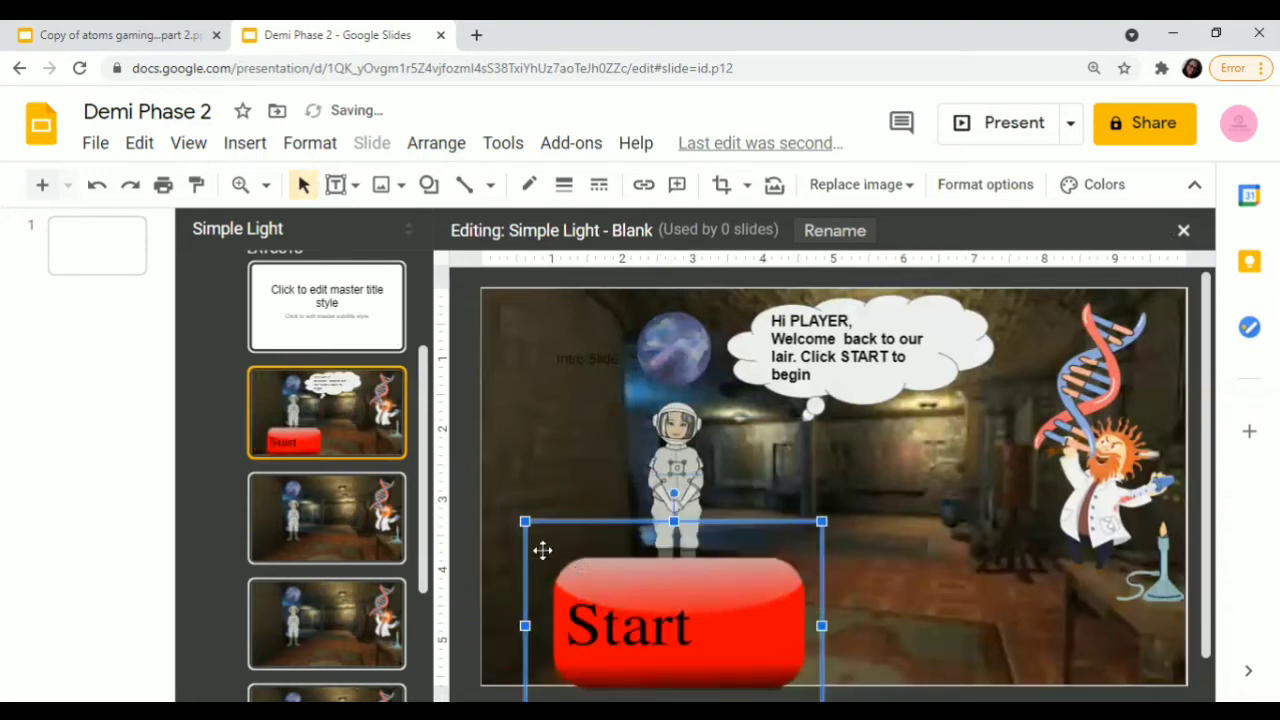
drag(608, 614, 566, 613)
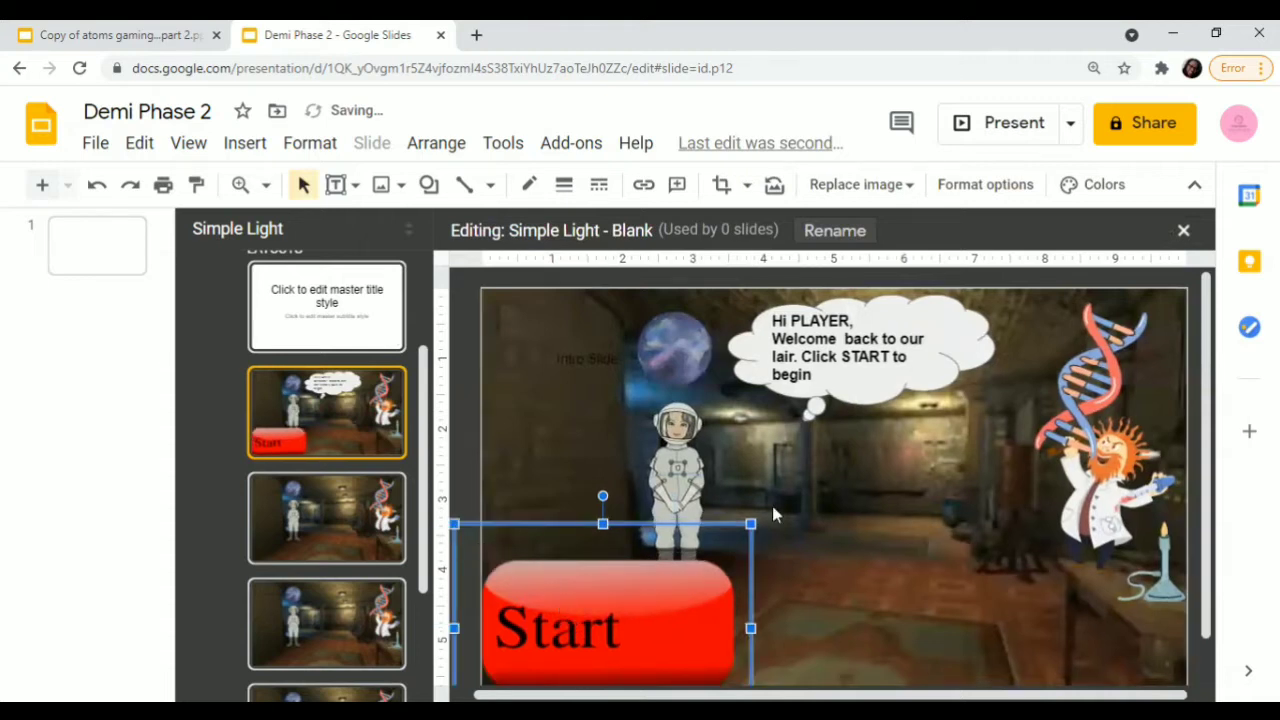
drag(757, 518, 694, 575)
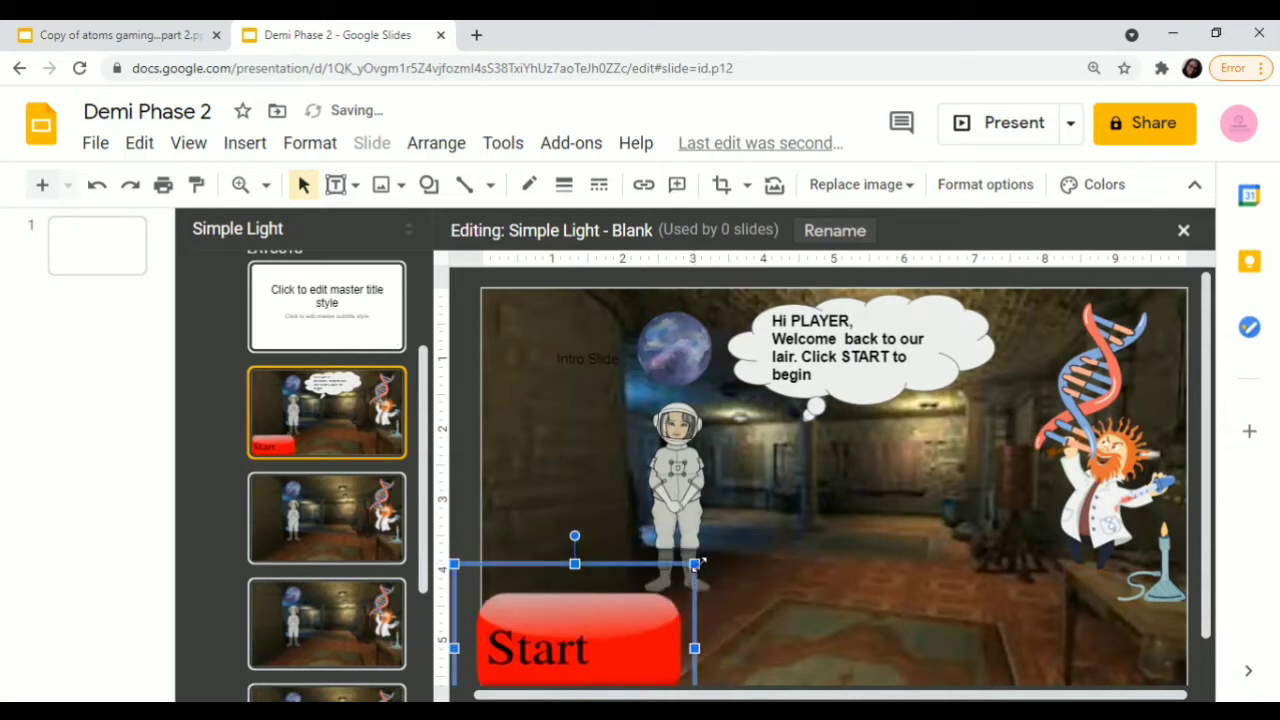
click(801, 590)
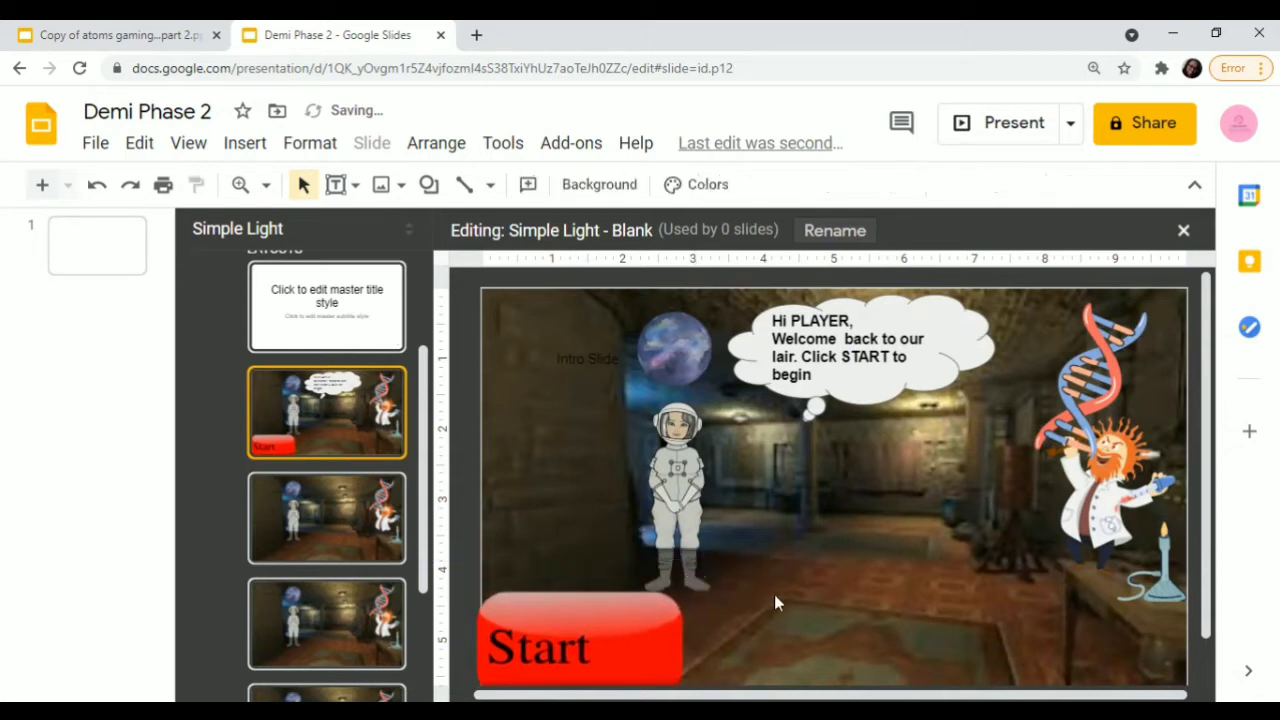
drag(606, 654, 607, 654)
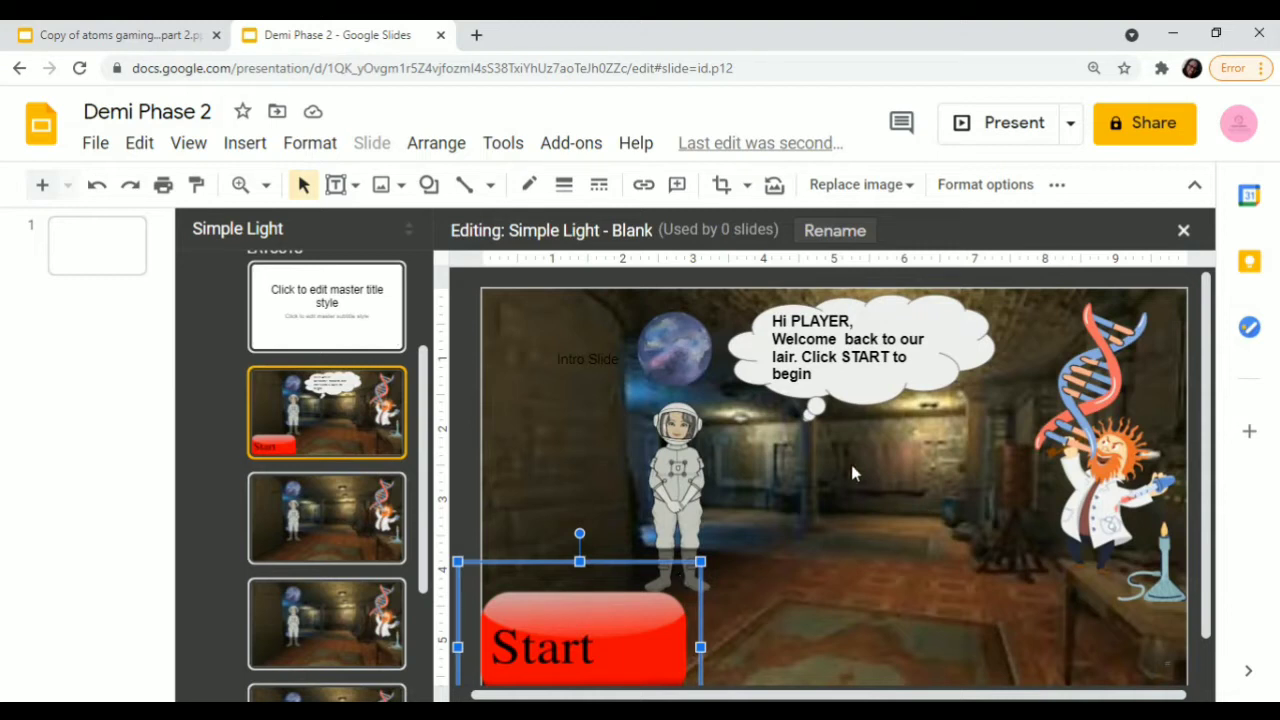
On the Blank 1 layout, move the "Question Slide" text box to the slide's upper-left corner
click(322, 540)
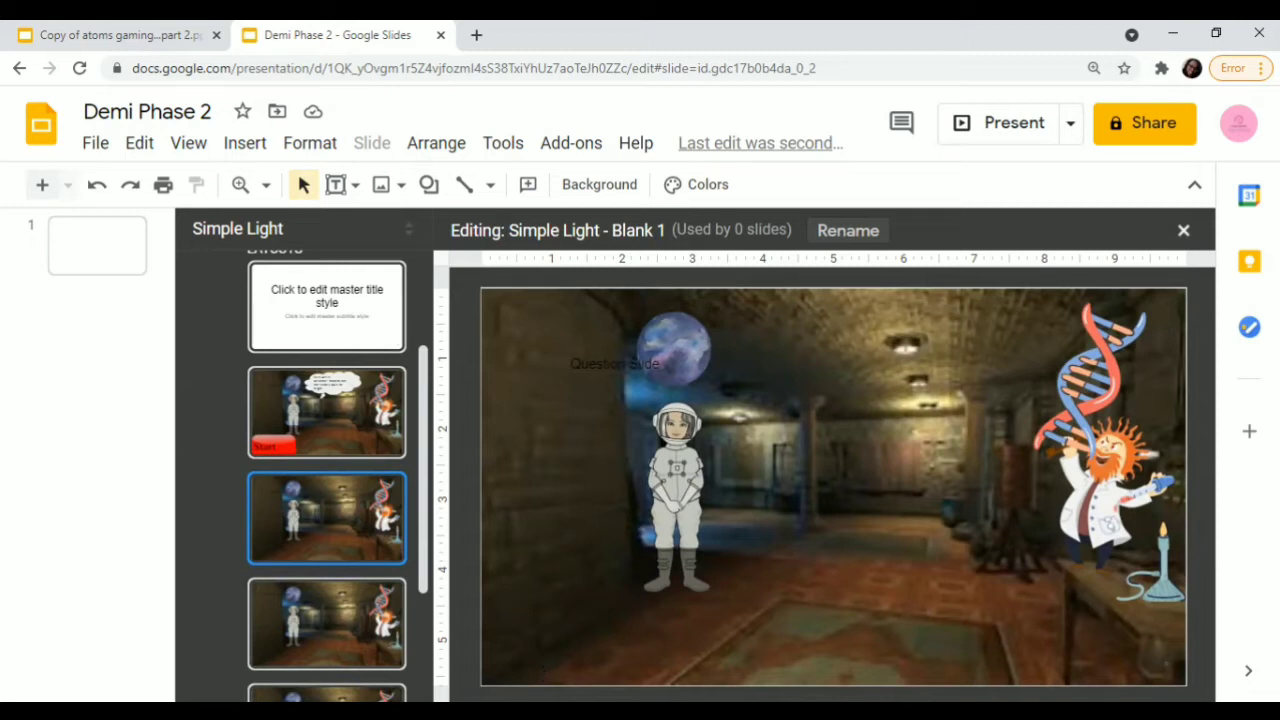
click(596, 372)
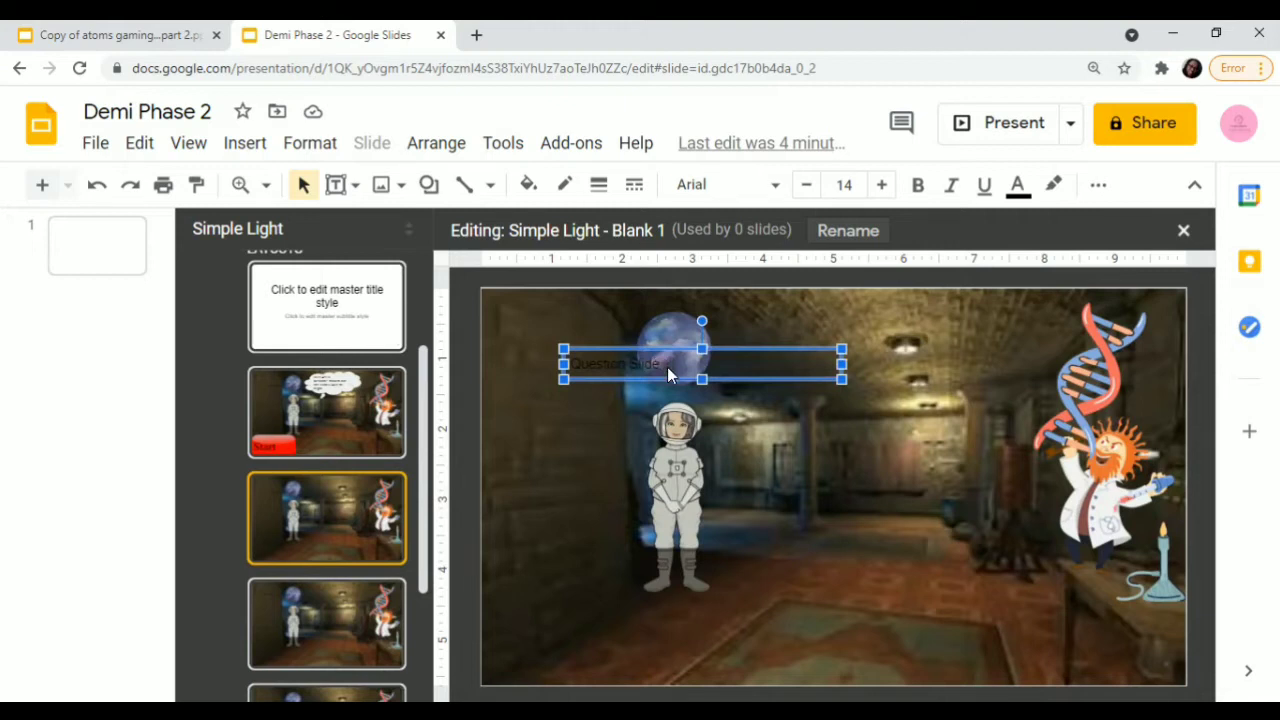
drag(659, 346, 578, 304)
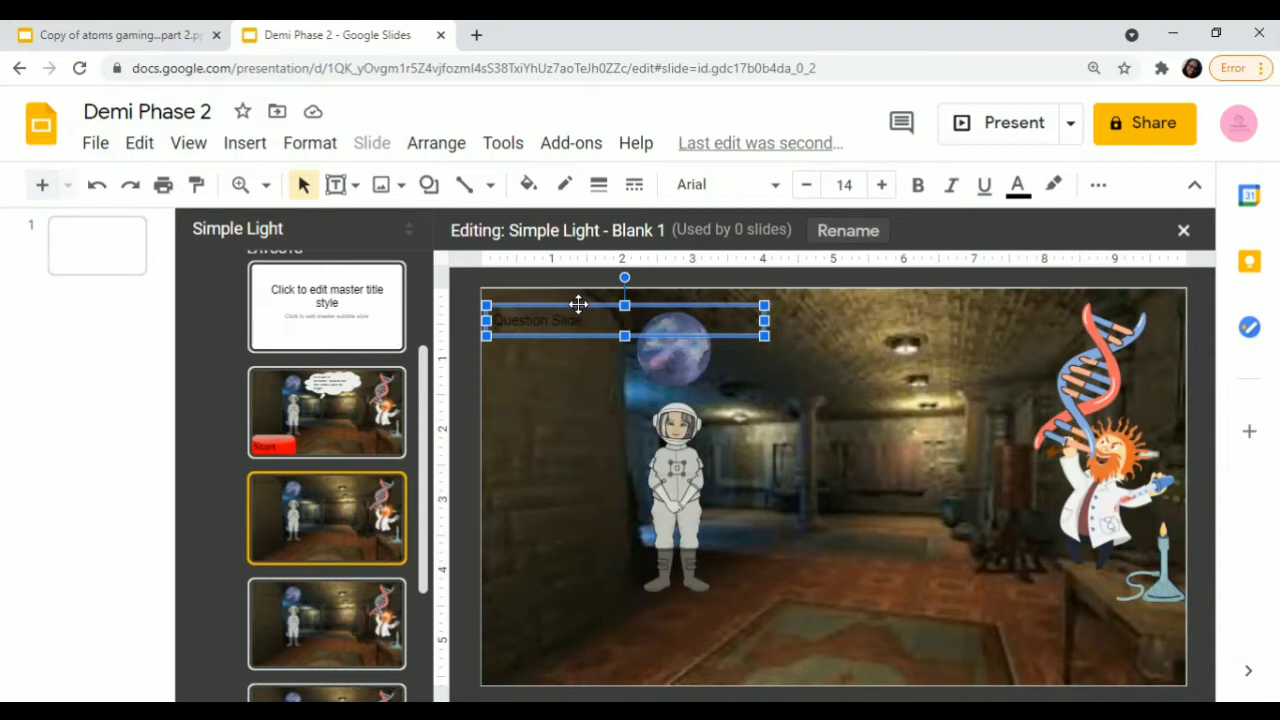
Draw a wide rectangle near the upper edge of the question layout, just left of the DNA strand
click(428, 184)
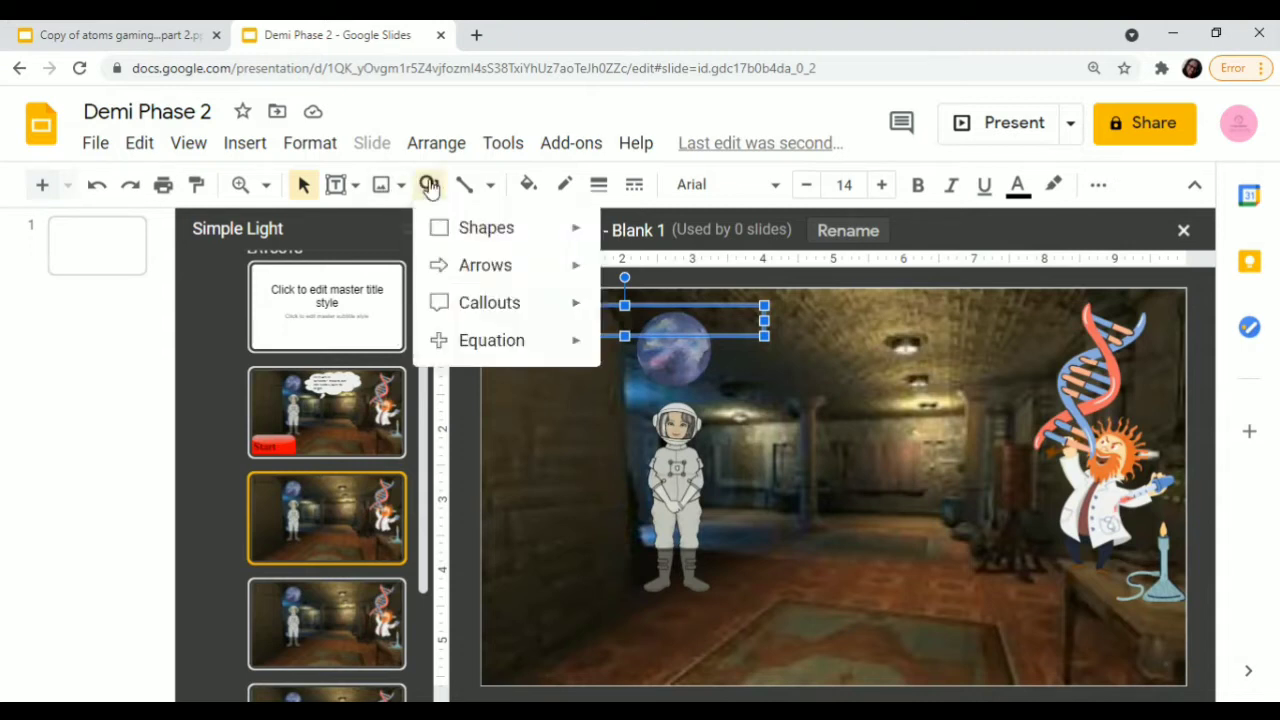
mouse_move(462, 232)
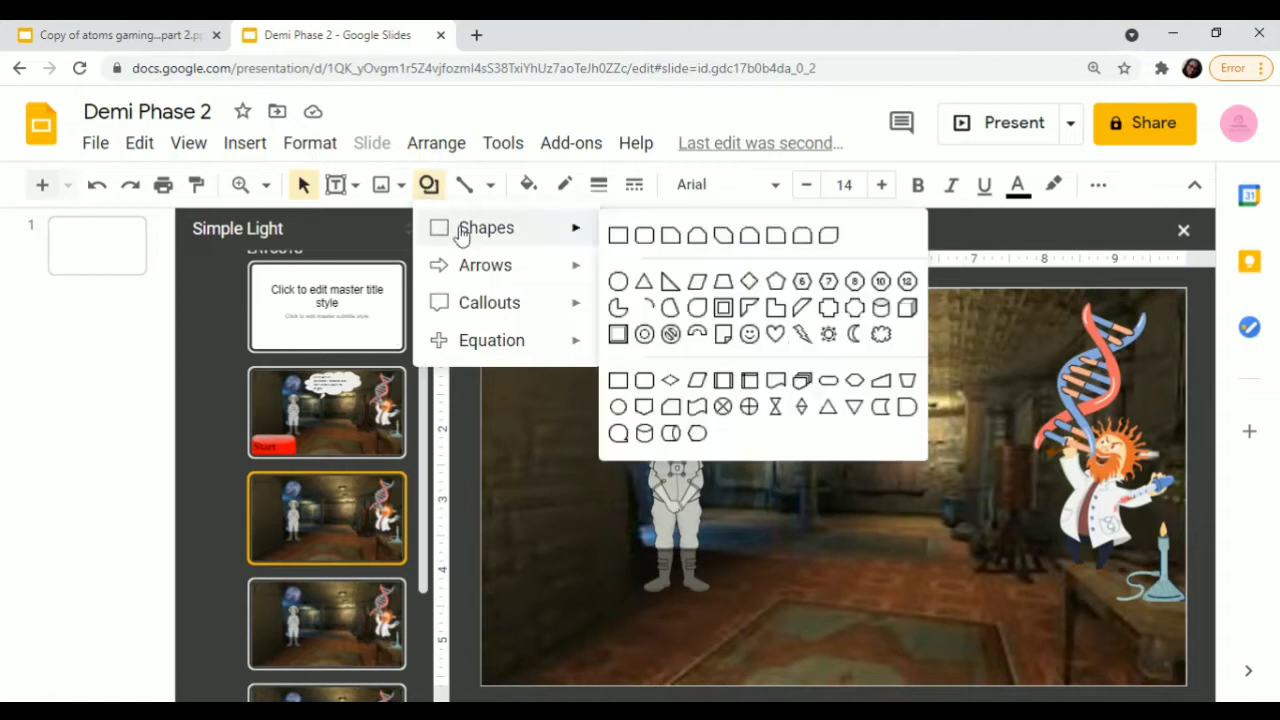
click(617, 235)
drag(809, 300, 1050, 368)
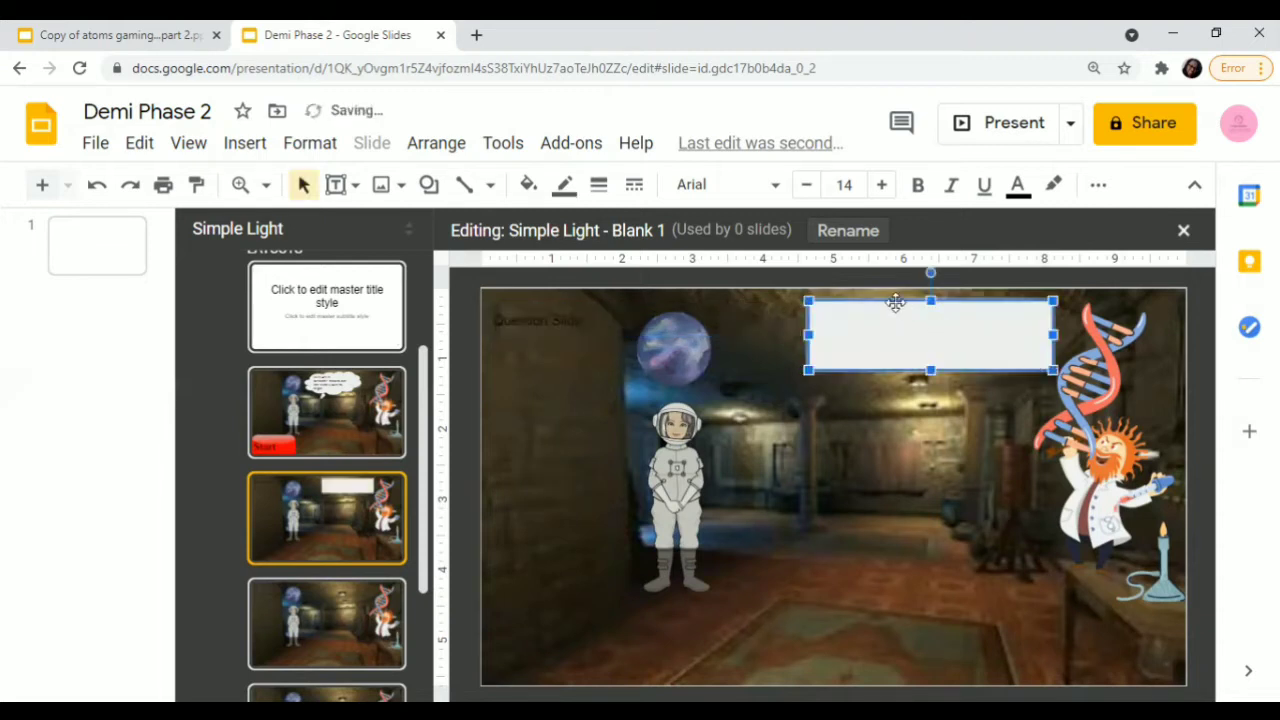
Move the white rectangle up against the slide's upper edge and paste in the question text "This isotopes is used to tell the age of corpse"
drag(890, 300, 846, 290)
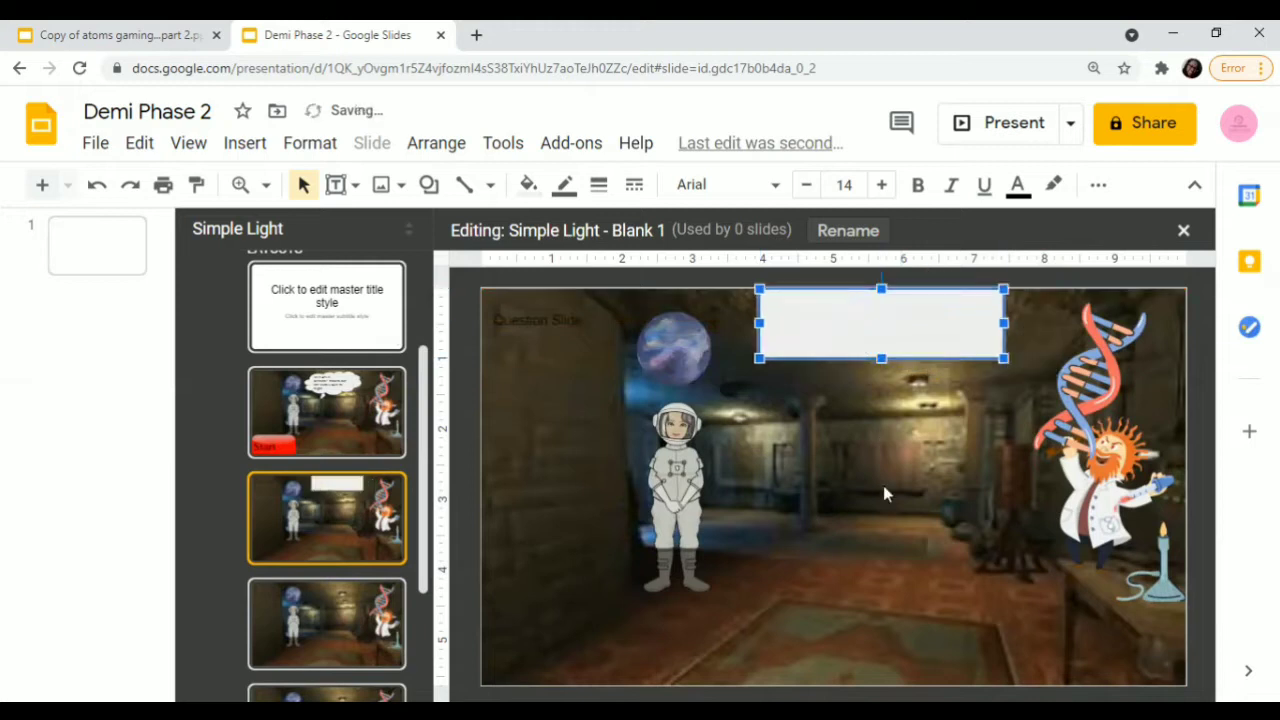
right_click(819, 341)
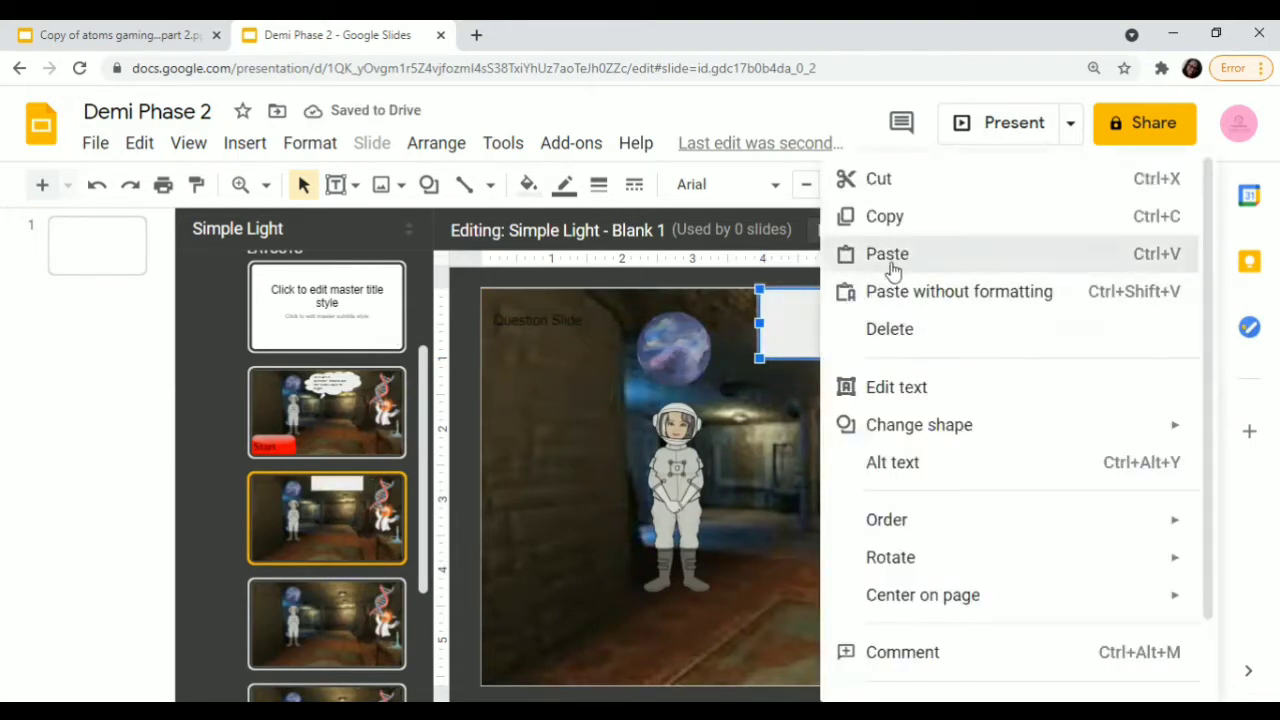
click(891, 266)
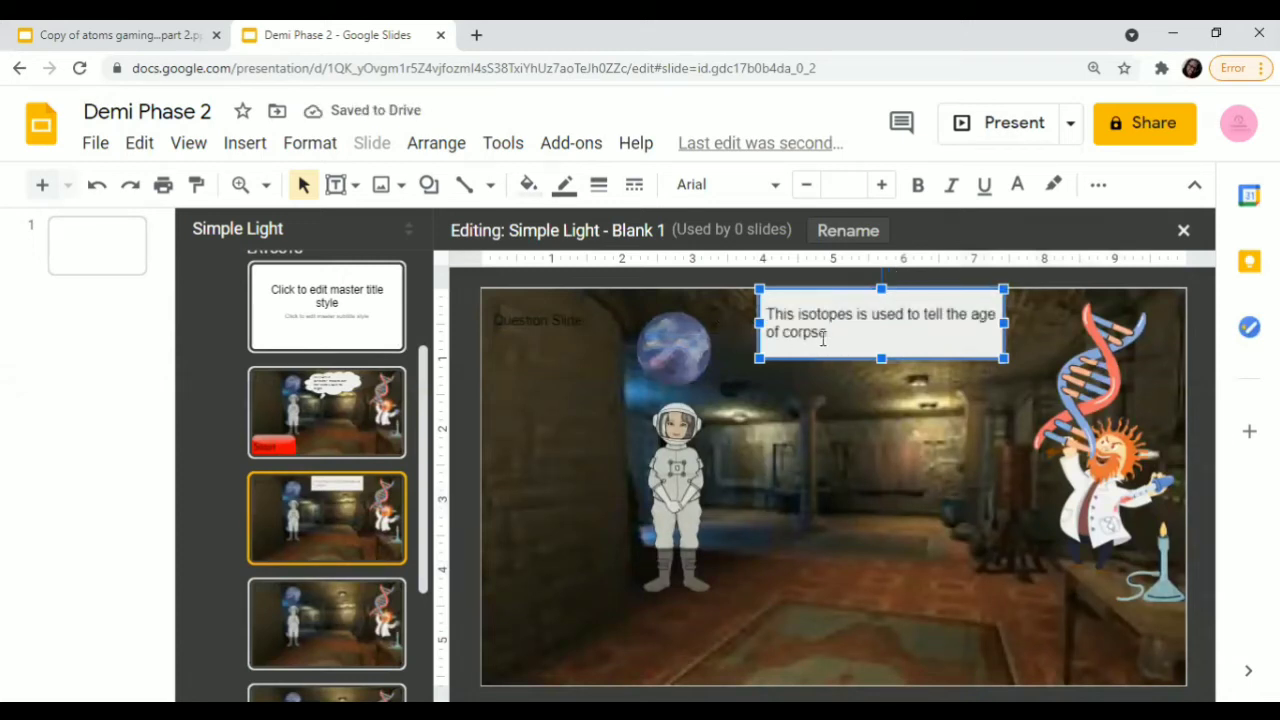
click(845, 335)
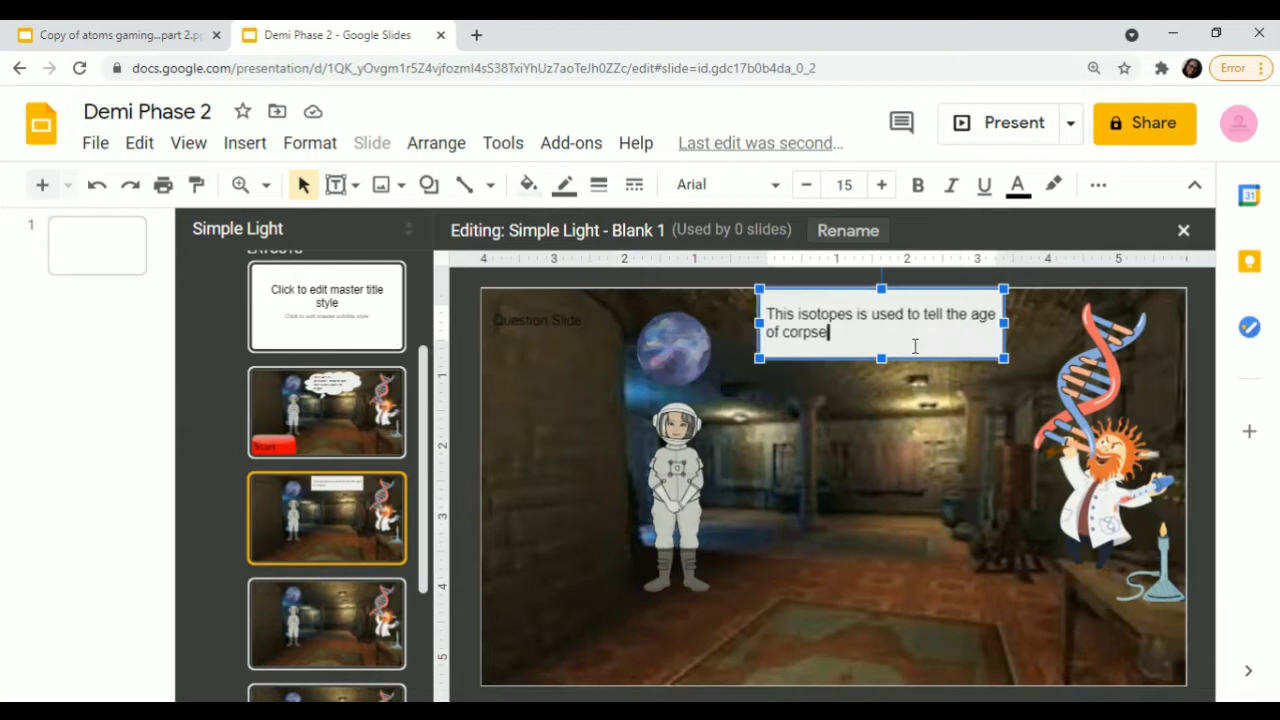
Try a blue fill on the question text box and return it to the light gray fill
click(528, 184)
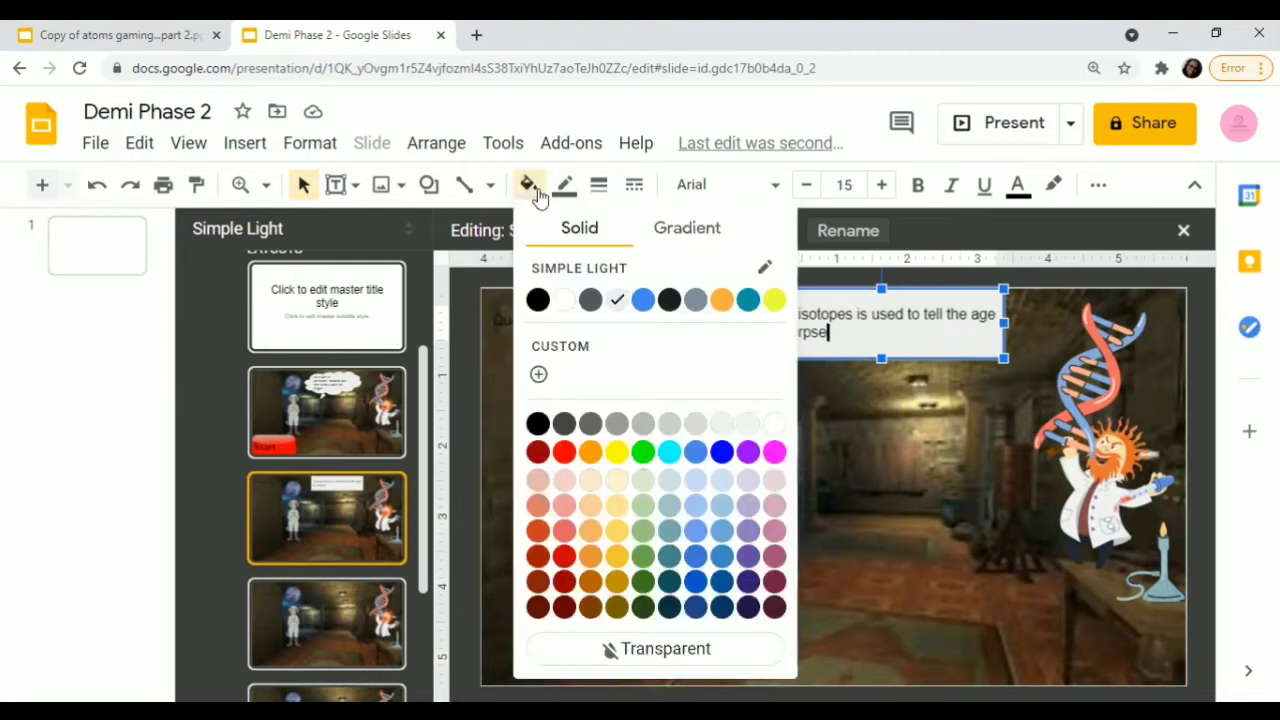
click(645, 296)
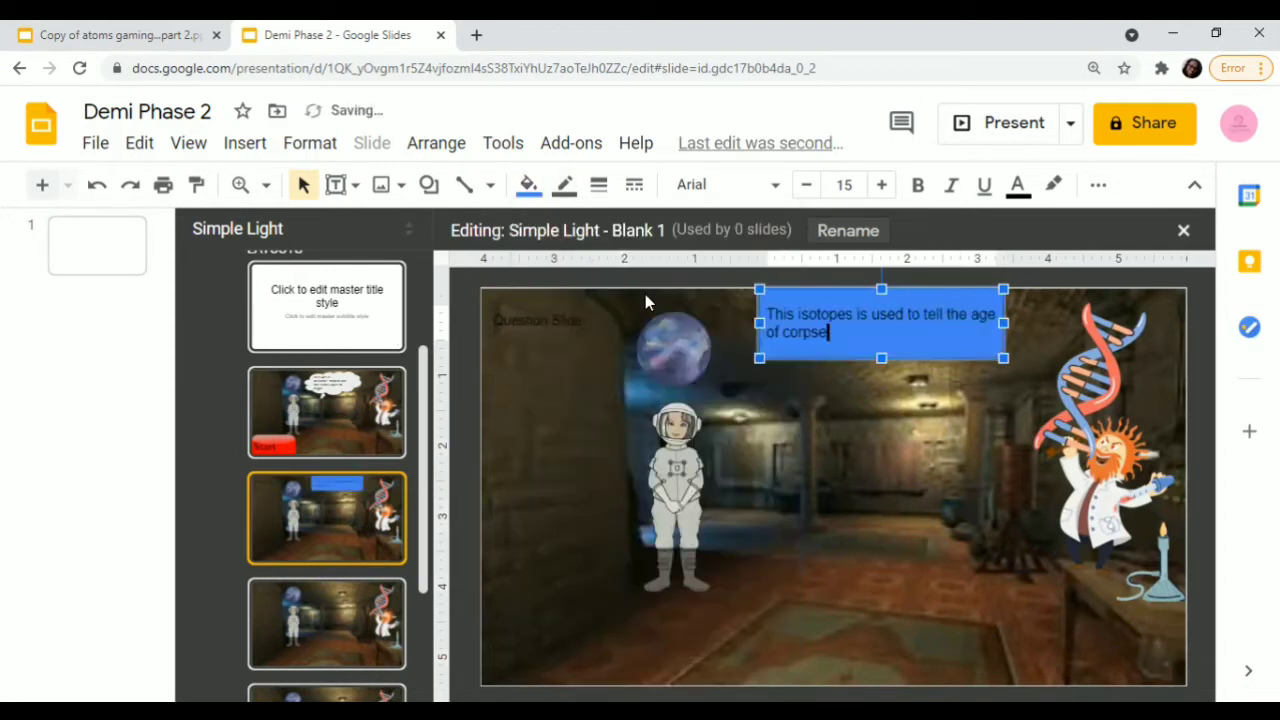
click(528, 186)
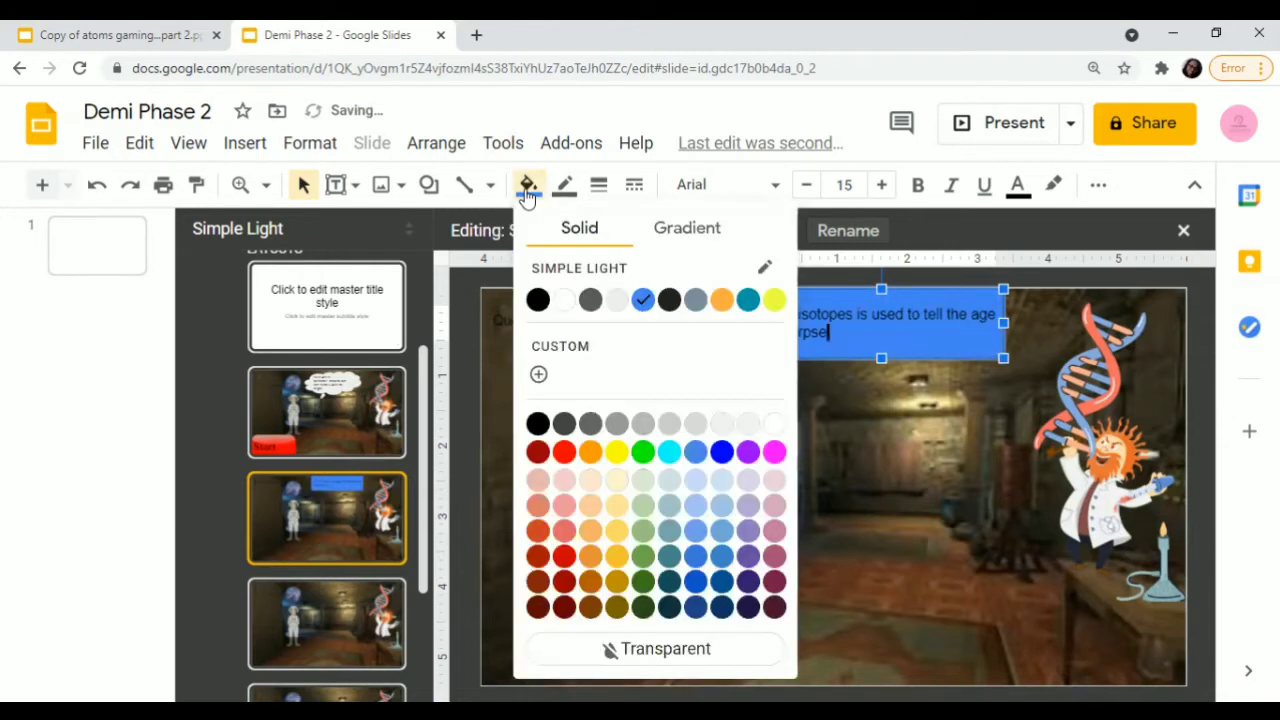
click(617, 305)
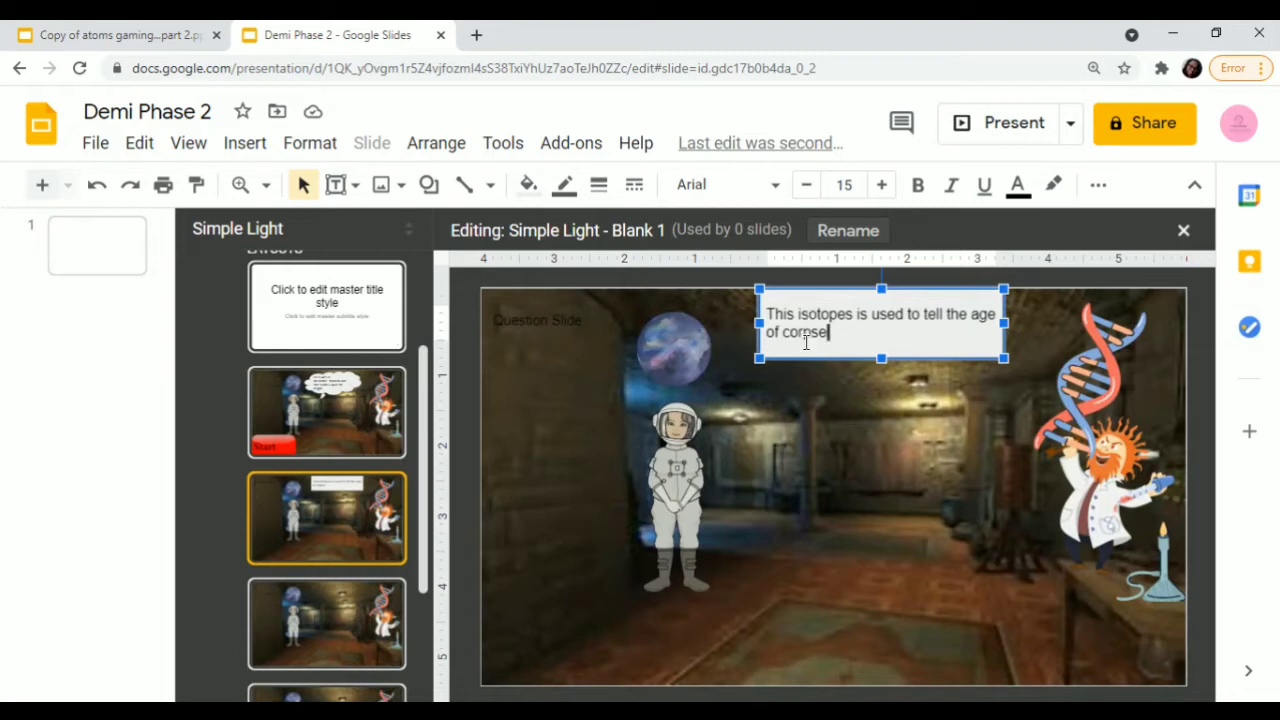
click(844, 407)
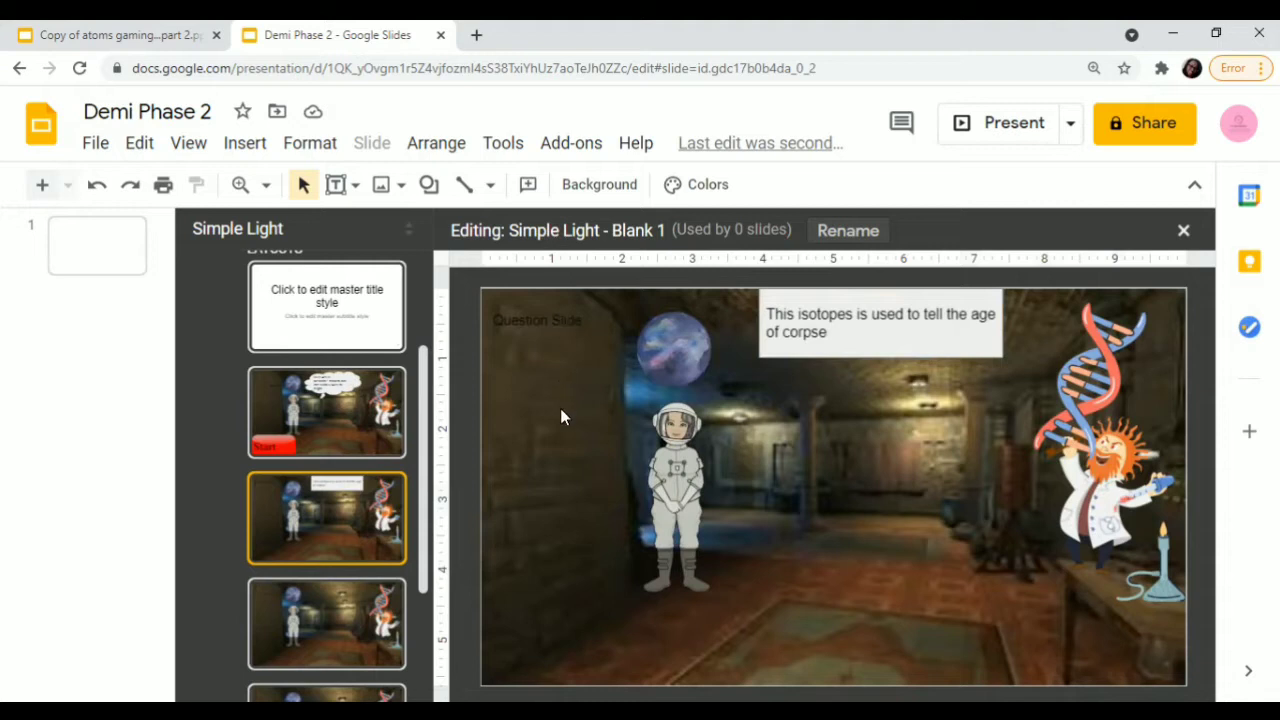
Draw a small rounded rectangle as an answer box below the "Question Slide" label, beside the astronaut
click(427, 186)
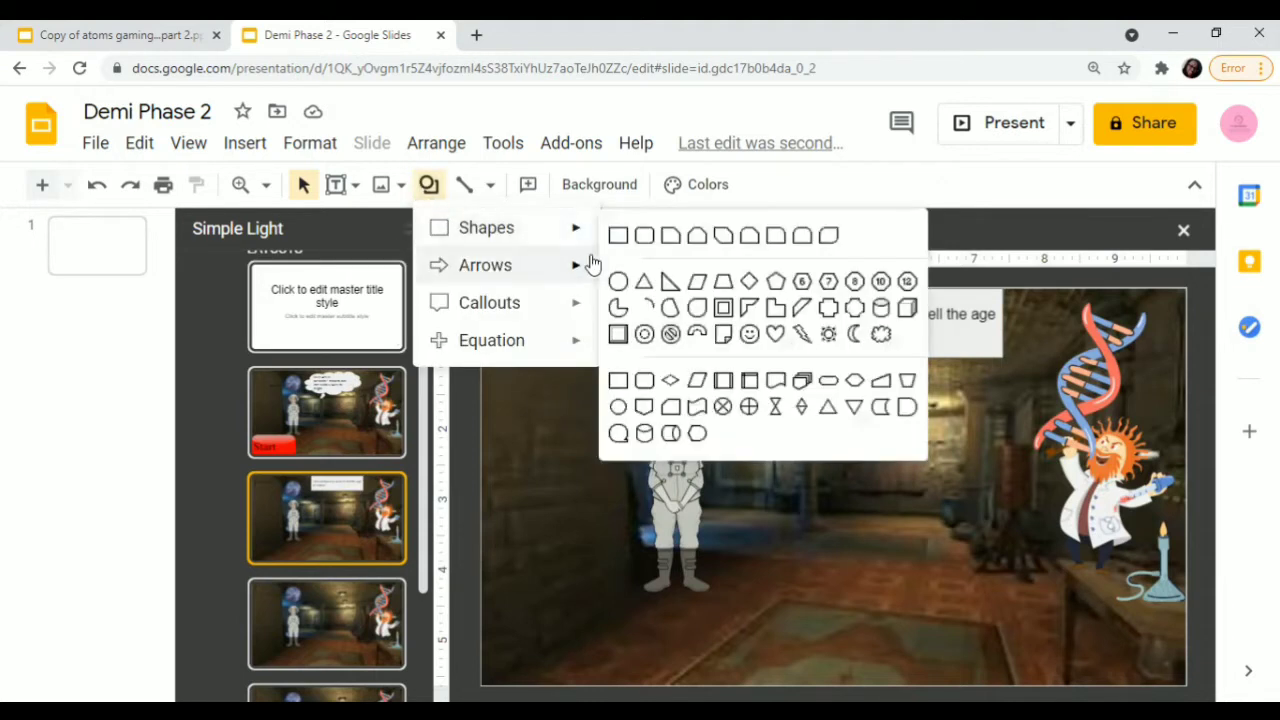
mouse_move(575, 263)
mouse_move(557, 232)
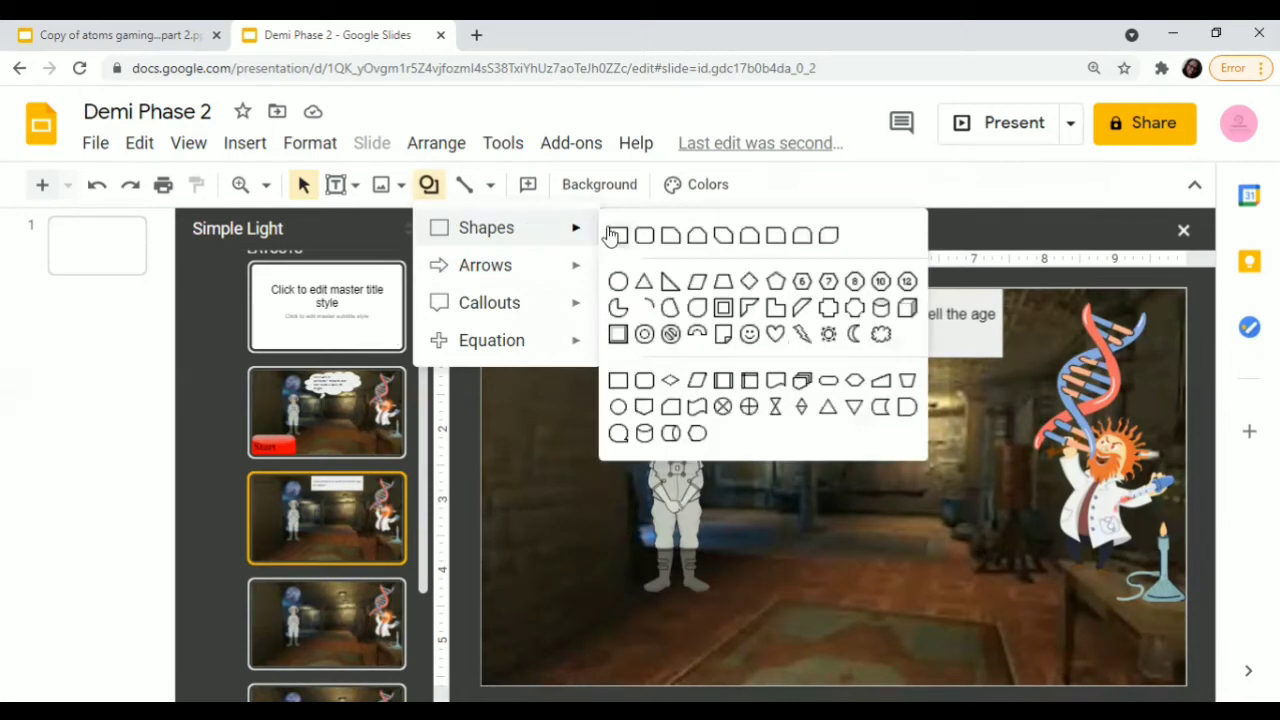
click(646, 237)
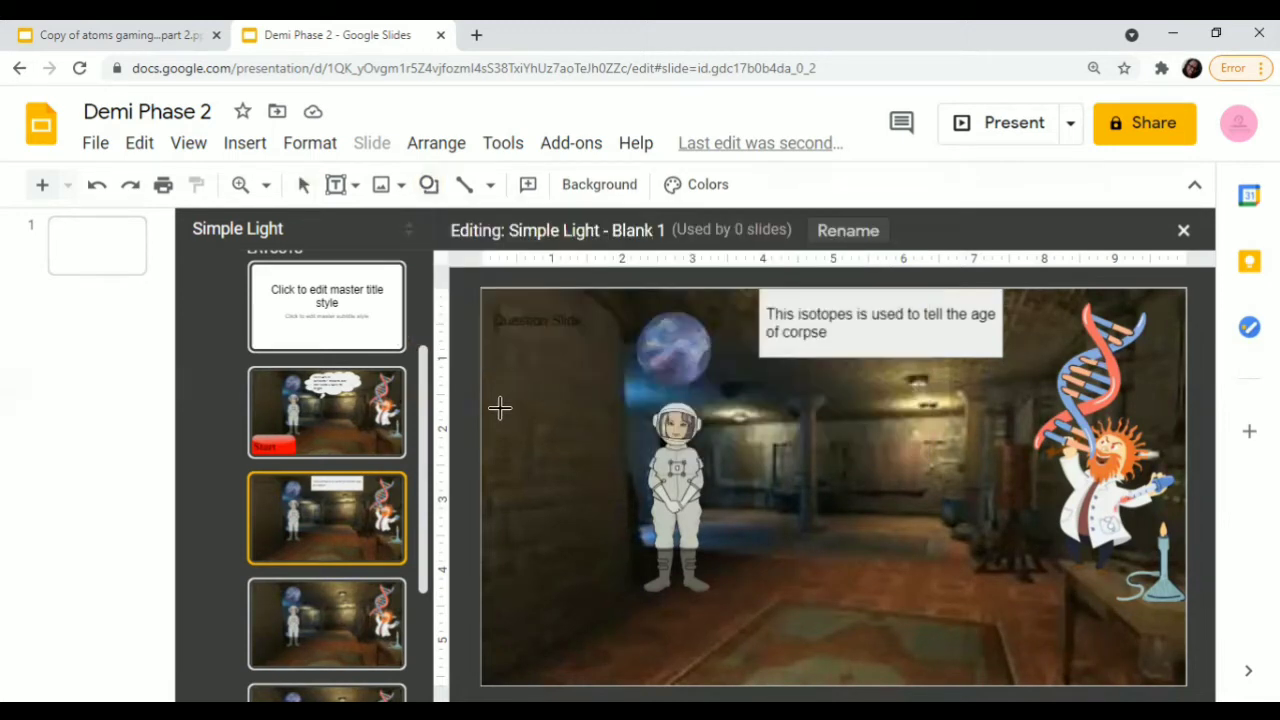
drag(490, 376, 587, 433)
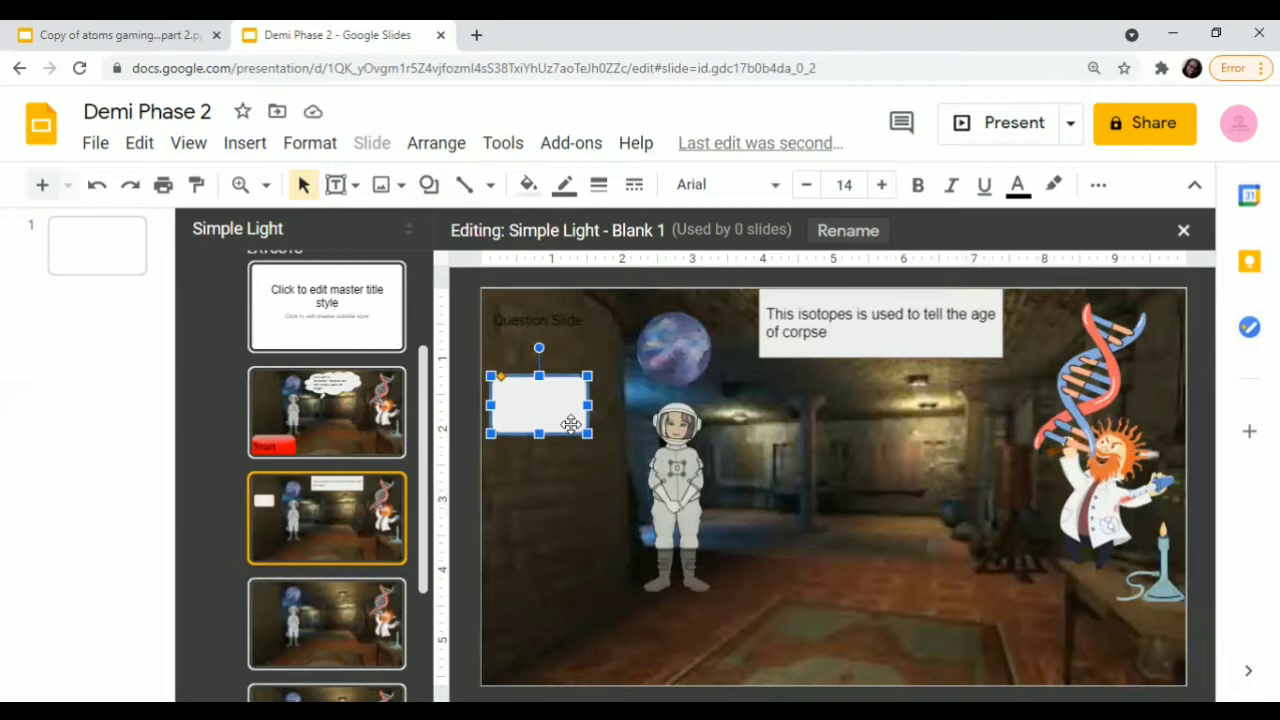
Duplicate the rounded answer box twice and arrange the three boxes in an evenly spaced column beside the astronaut
key(ctrl+d)
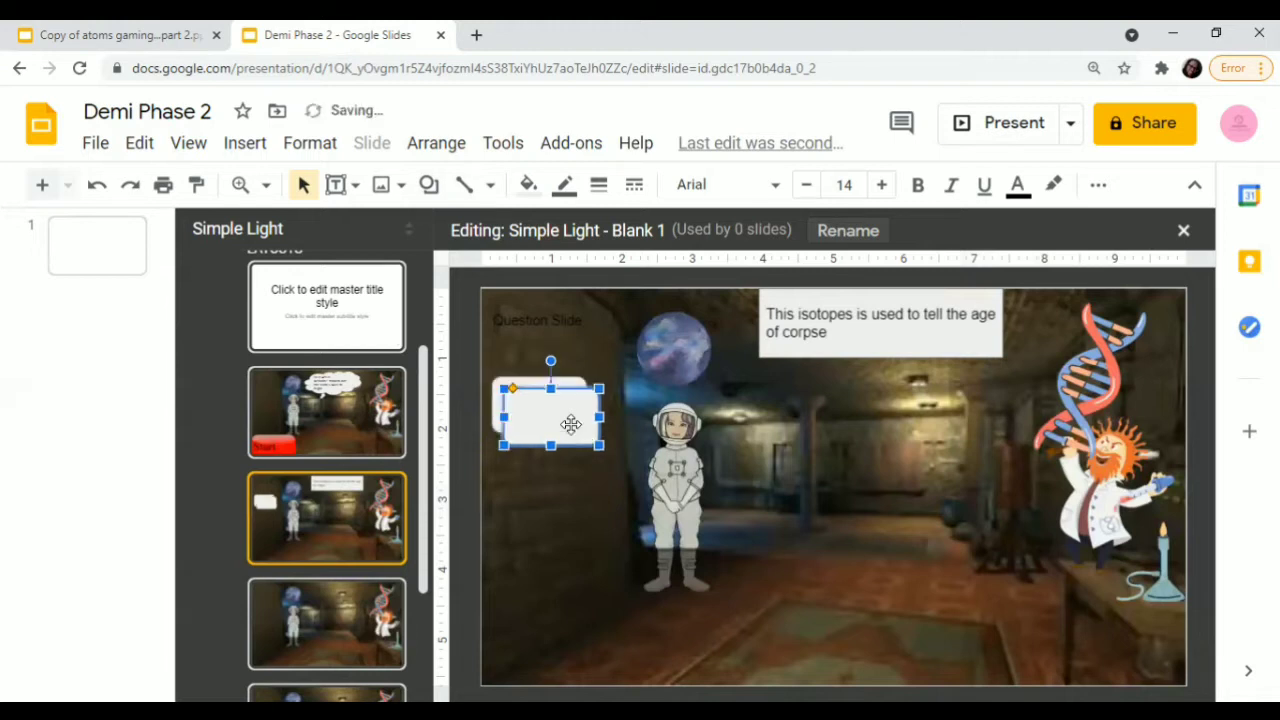
key(ctrl+d)
drag(570, 425, 550, 540)
drag(557, 423, 537, 515)
drag(526, 408, 524, 398)
drag(537, 477, 531, 476)
drag(556, 543, 536, 538)
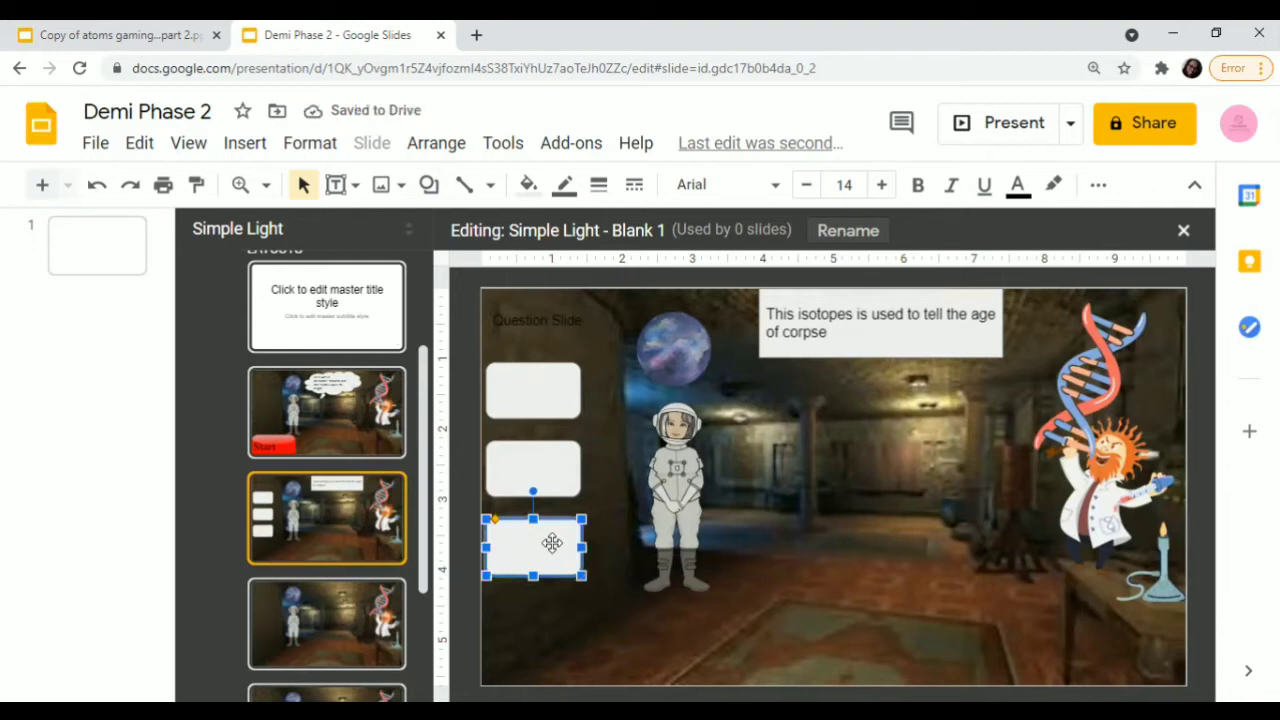
click(673, 535)
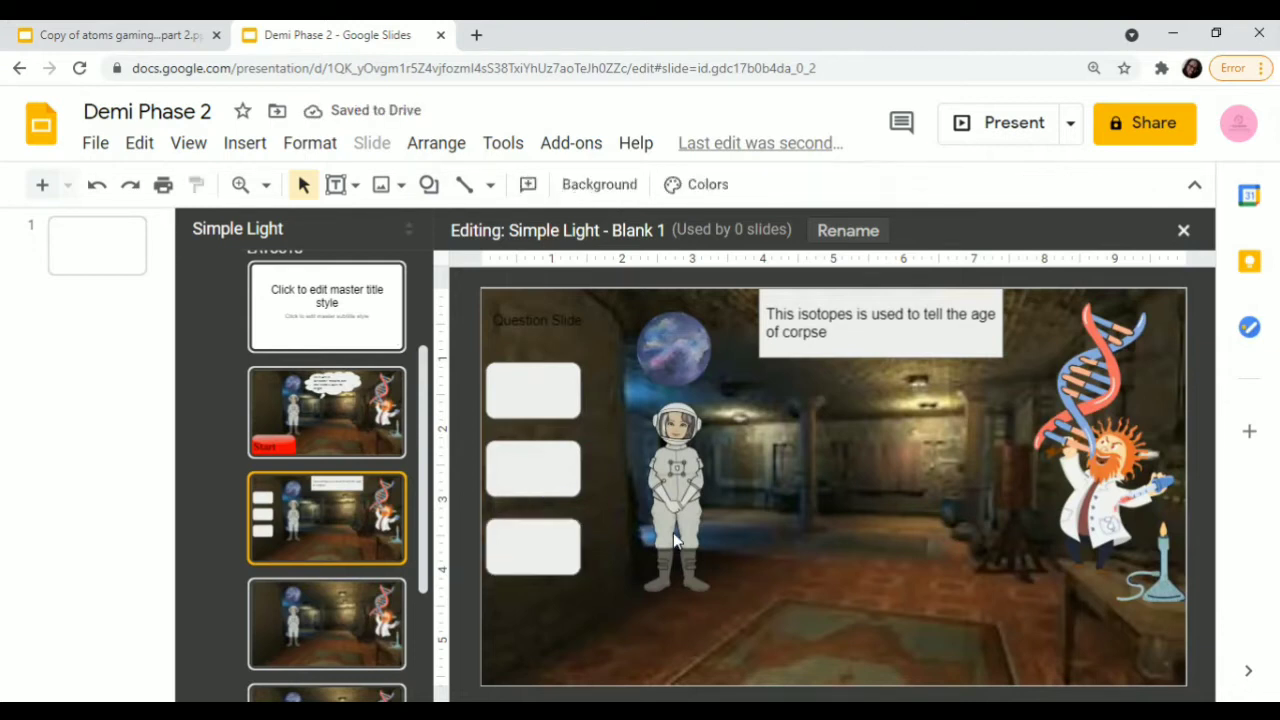
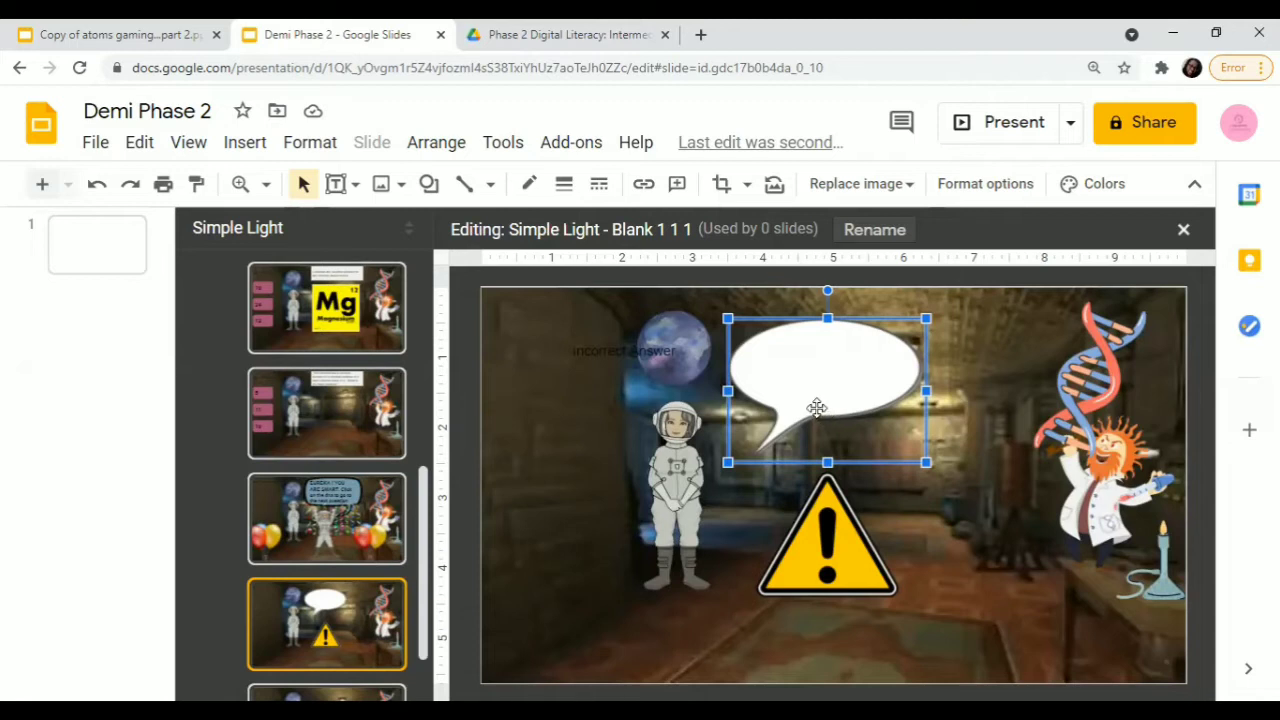
On the Blank 1 1 1 layout, draw a rectangle centered on the speech bubble and paste in "OOPS TRY AGAIN.Don't burn down the lab"
click(428, 184)
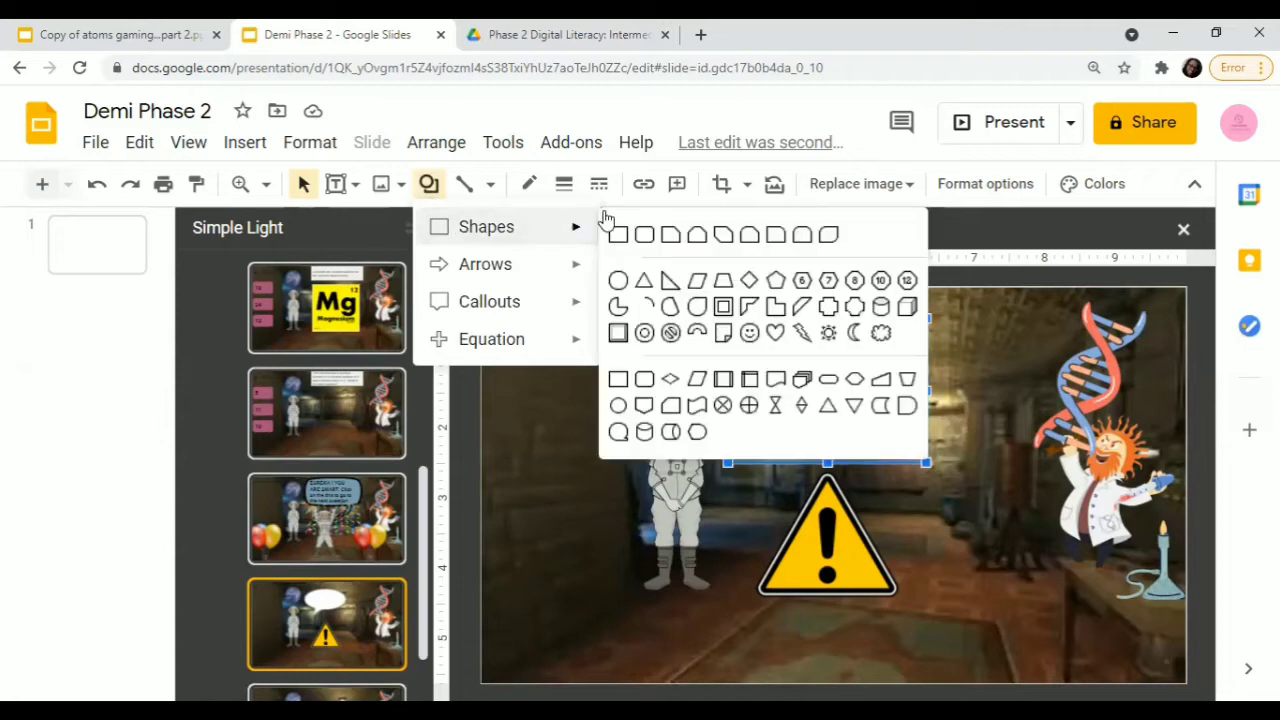
click(618, 230)
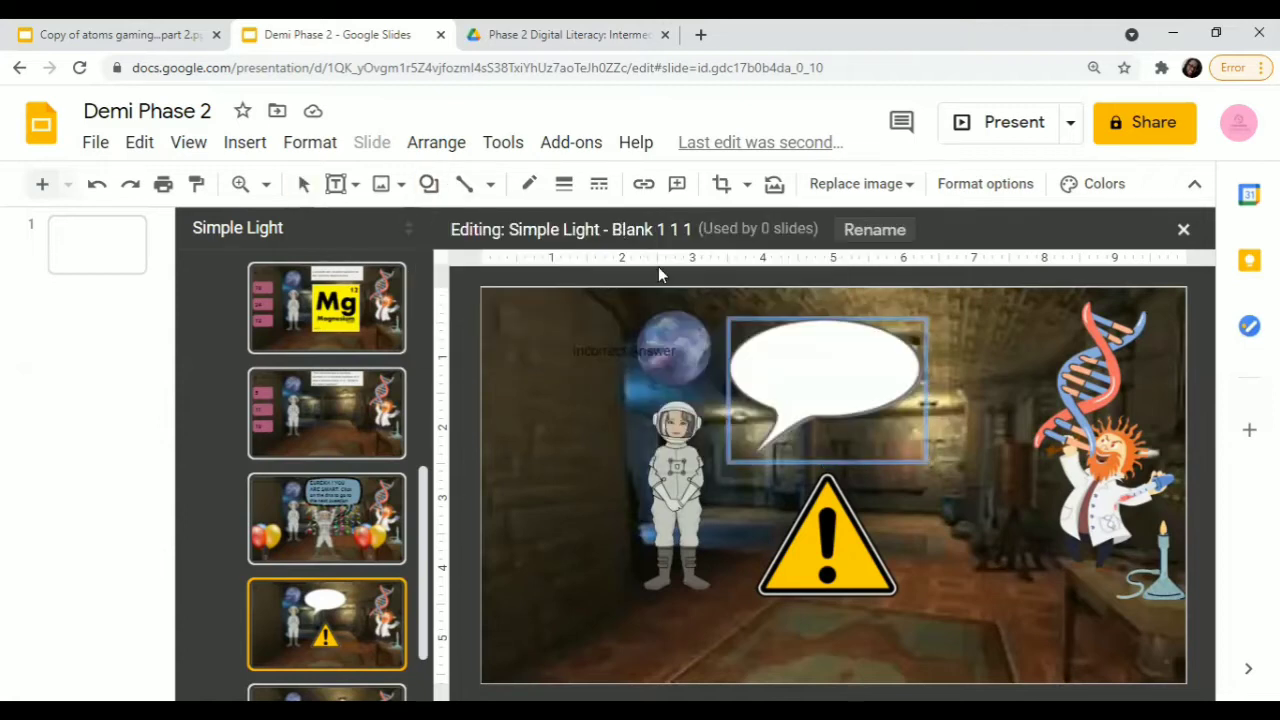
drag(760, 336, 916, 430)
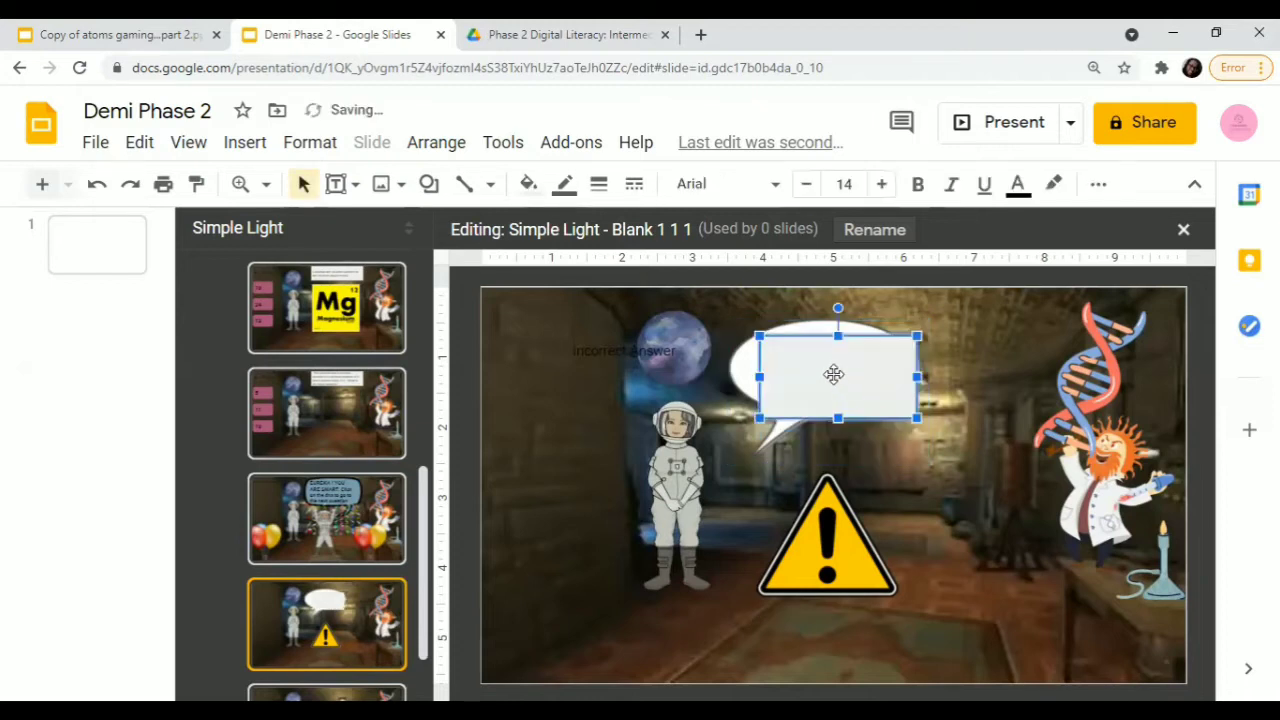
mouse_move(834, 374)
mouse_down()
mouse_move(814, 358)
mouse_move(832, 374)
mouse_up()
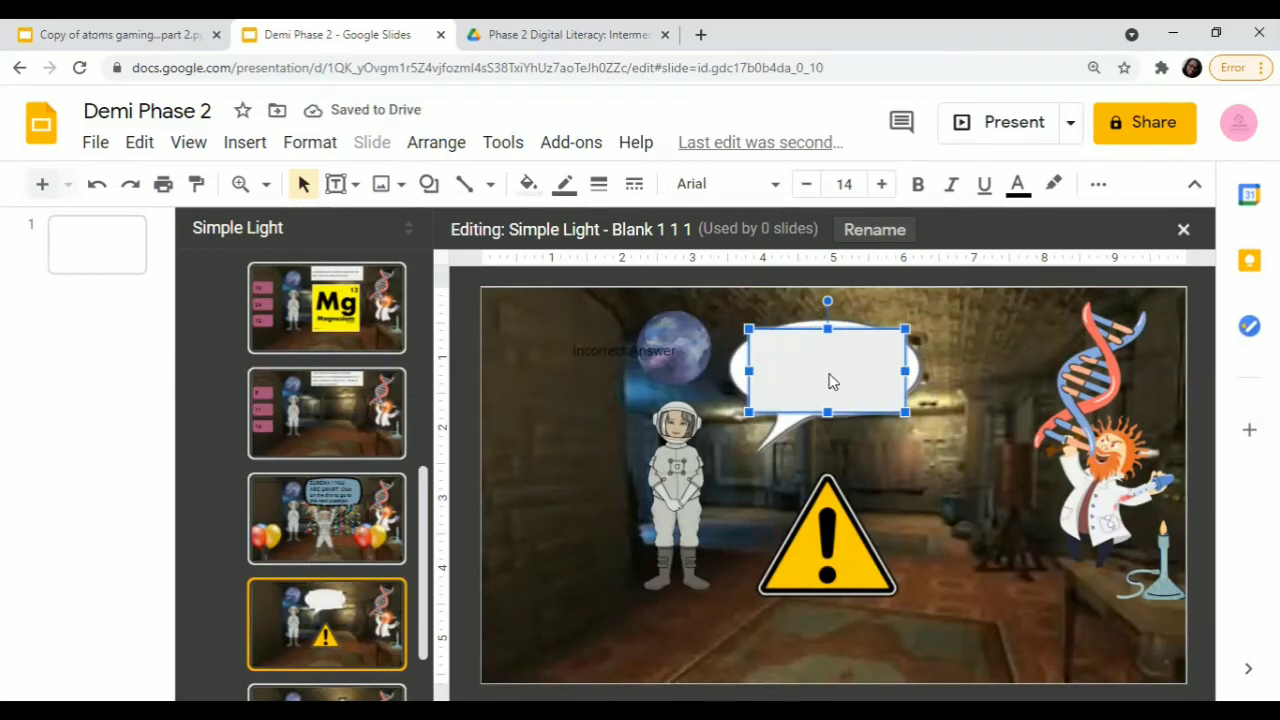
right_click(829, 380)
click(895, 253)
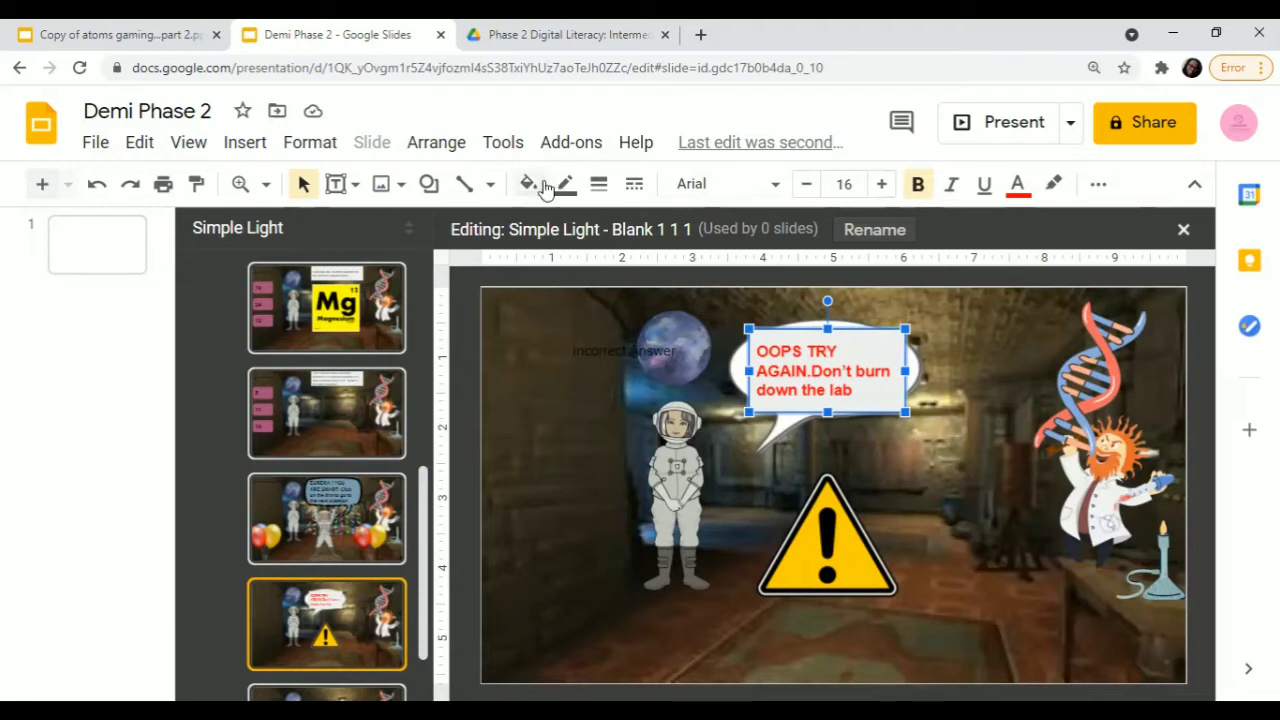
Give the "OOPS TRY AGAIN" text box a red border 4px thick
click(803, 351)
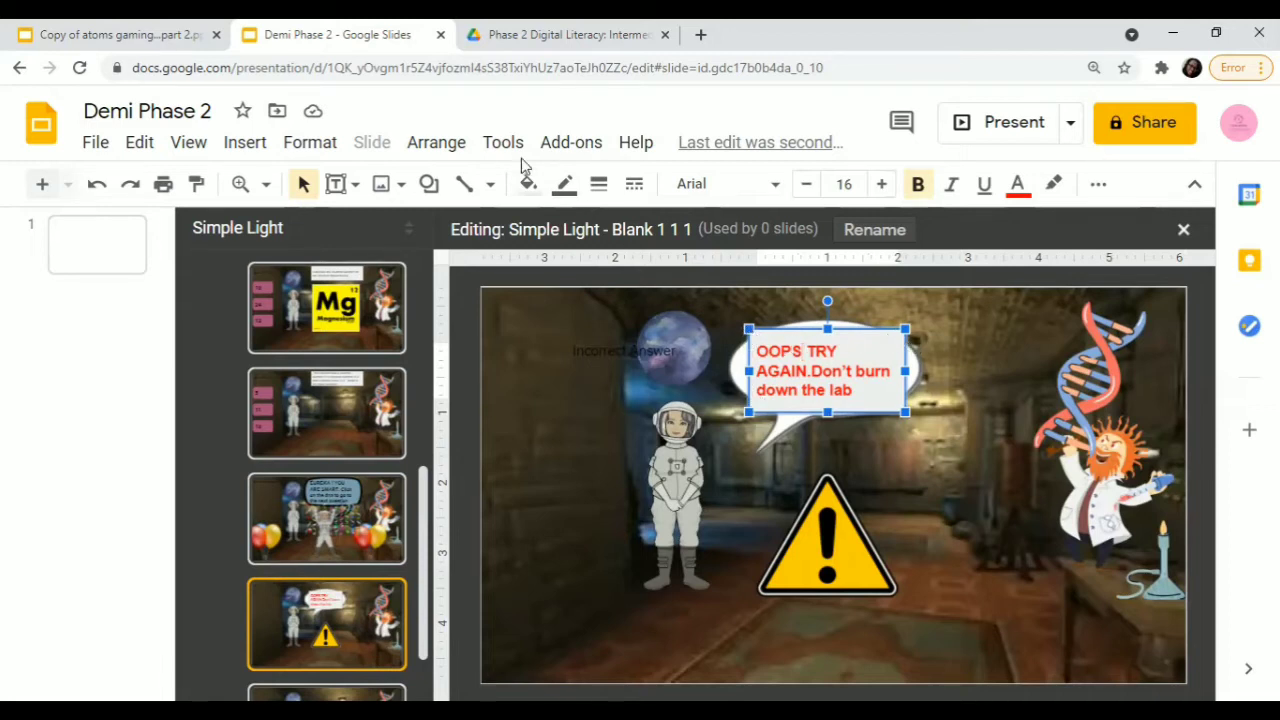
click(566, 190)
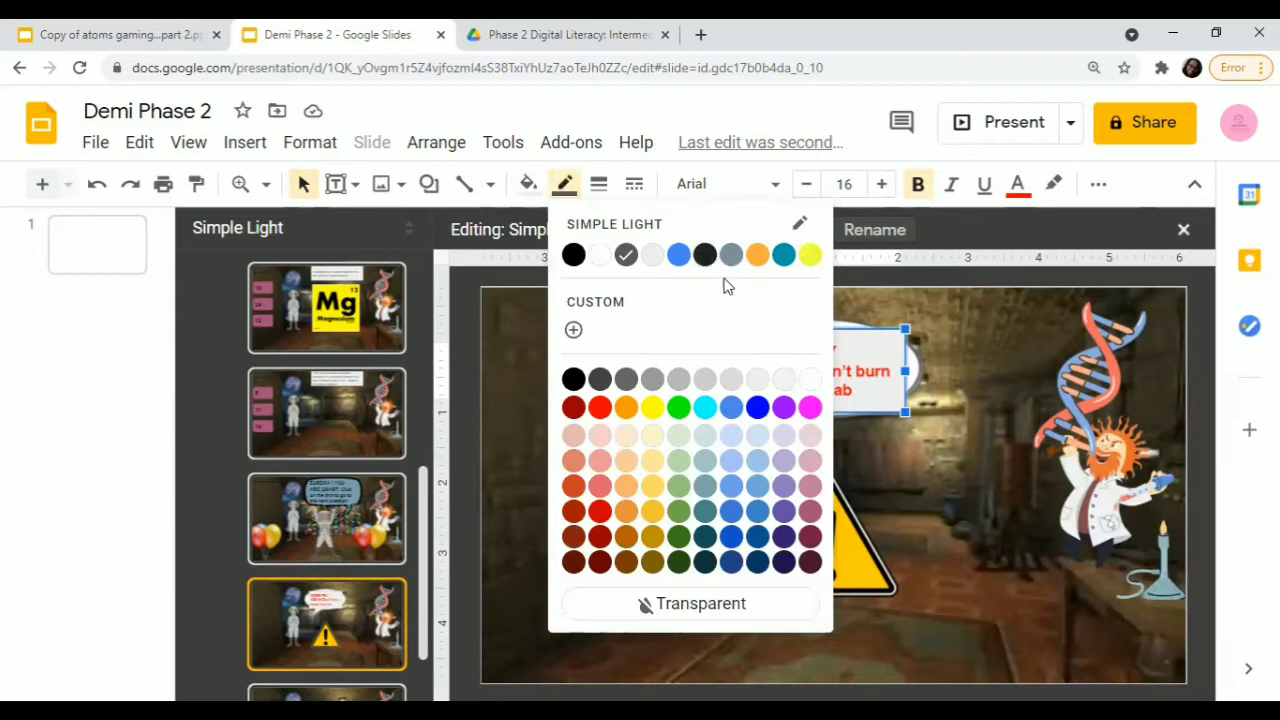
click(594, 405)
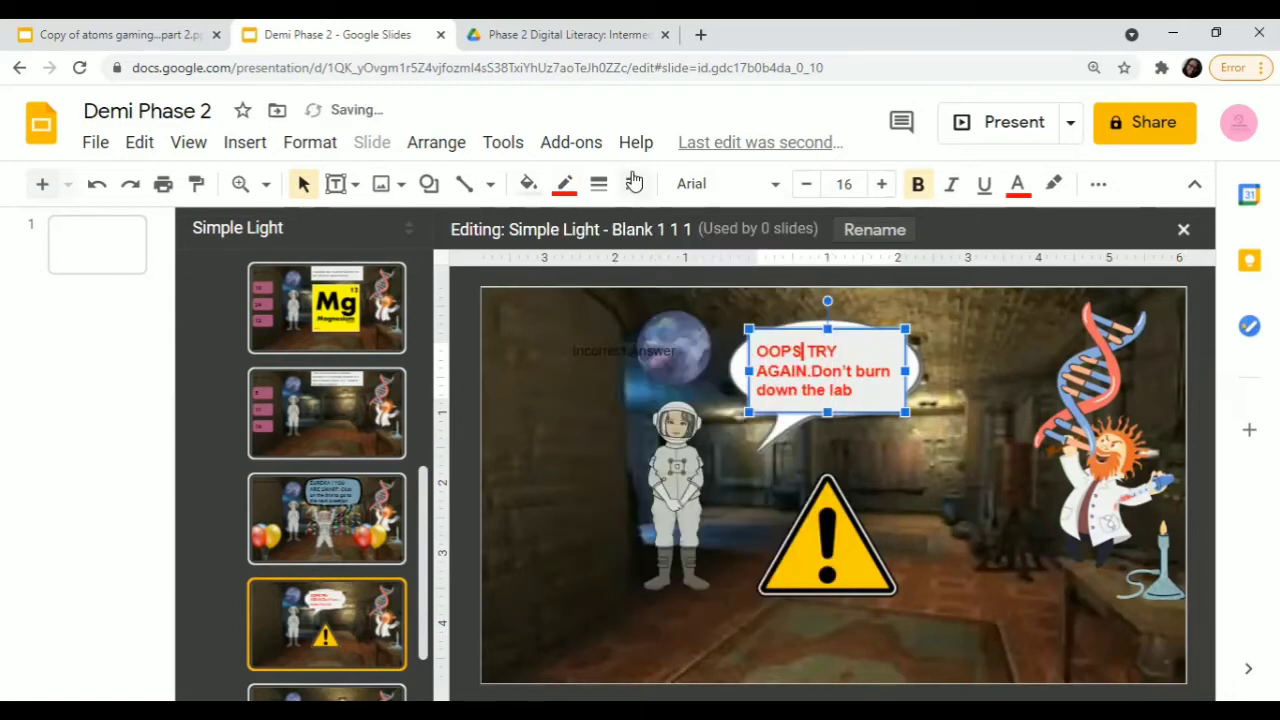
click(597, 188)
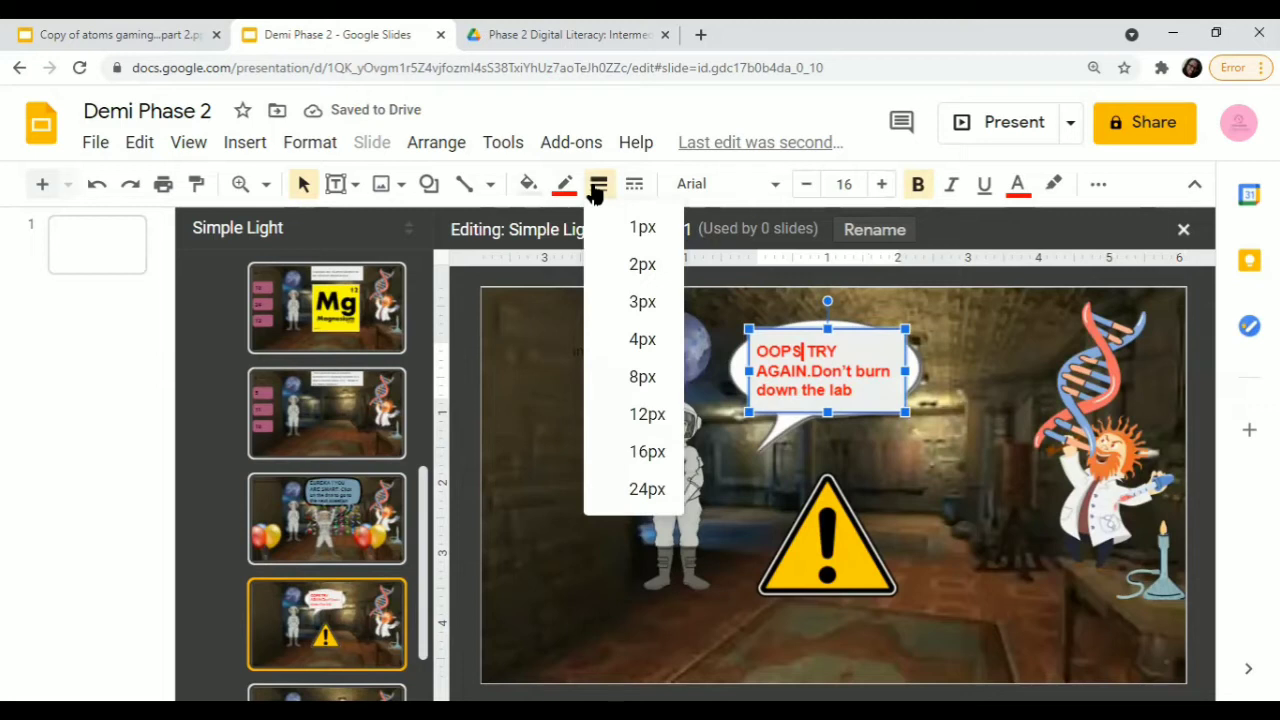
click(647, 338)
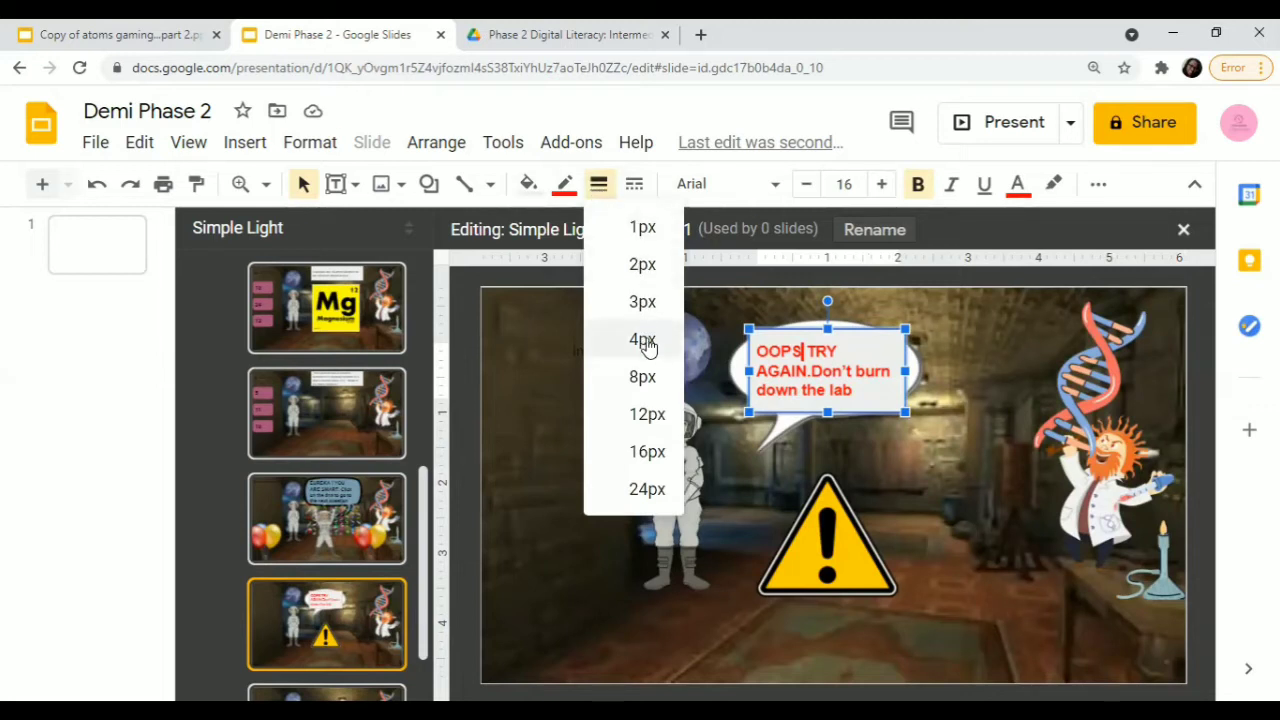
click(936, 370)
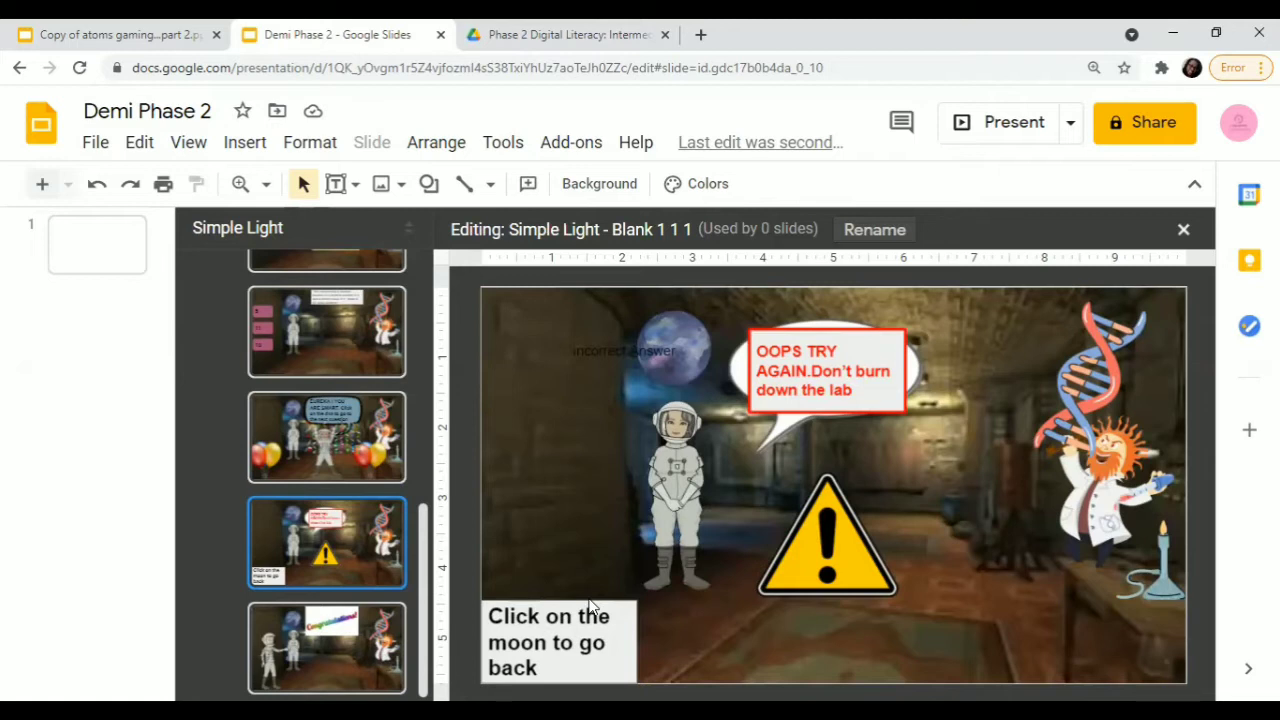
Leave the layout editor and add a new slide using the Blank layout with the Start button
click(362, 647)
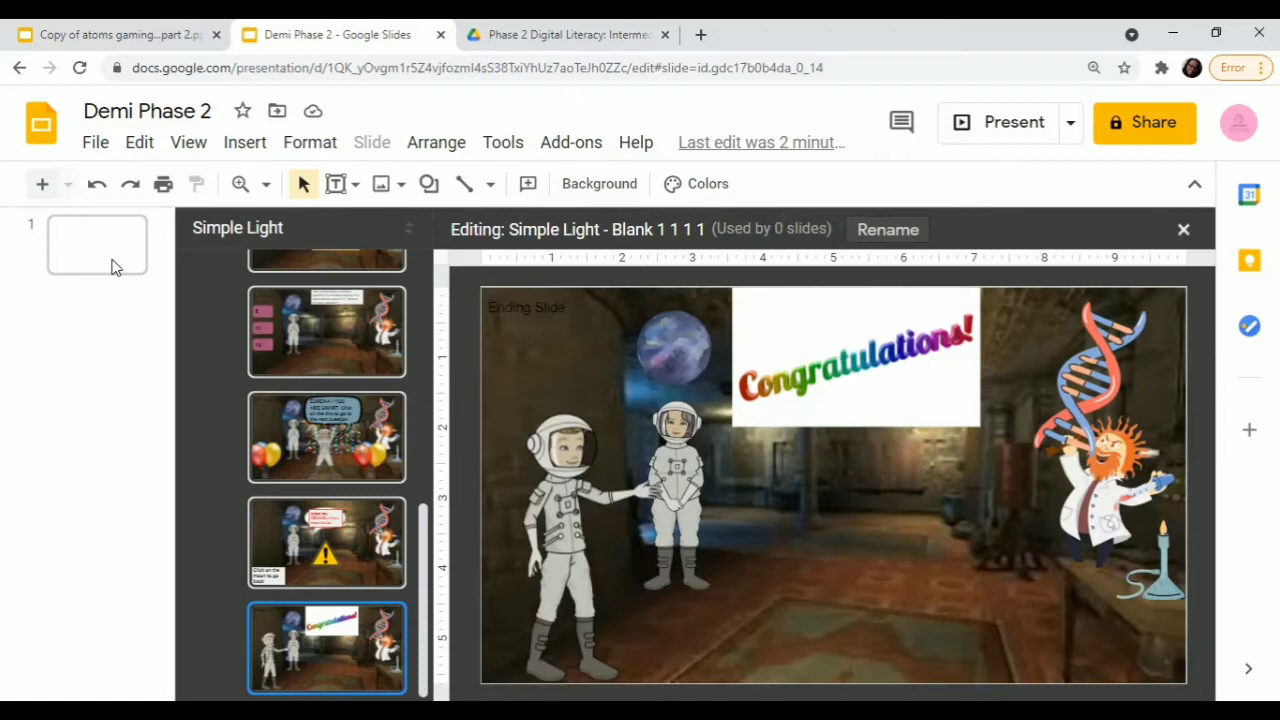
click(1184, 231)
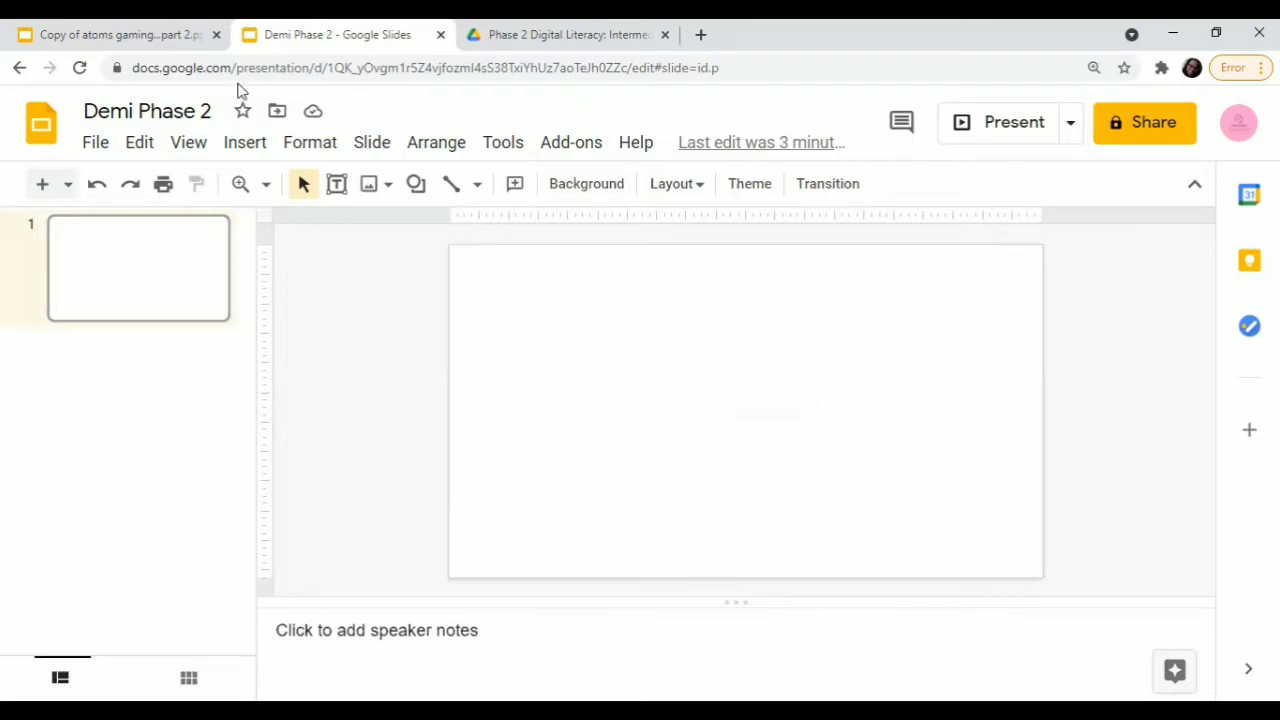
click(68, 186)
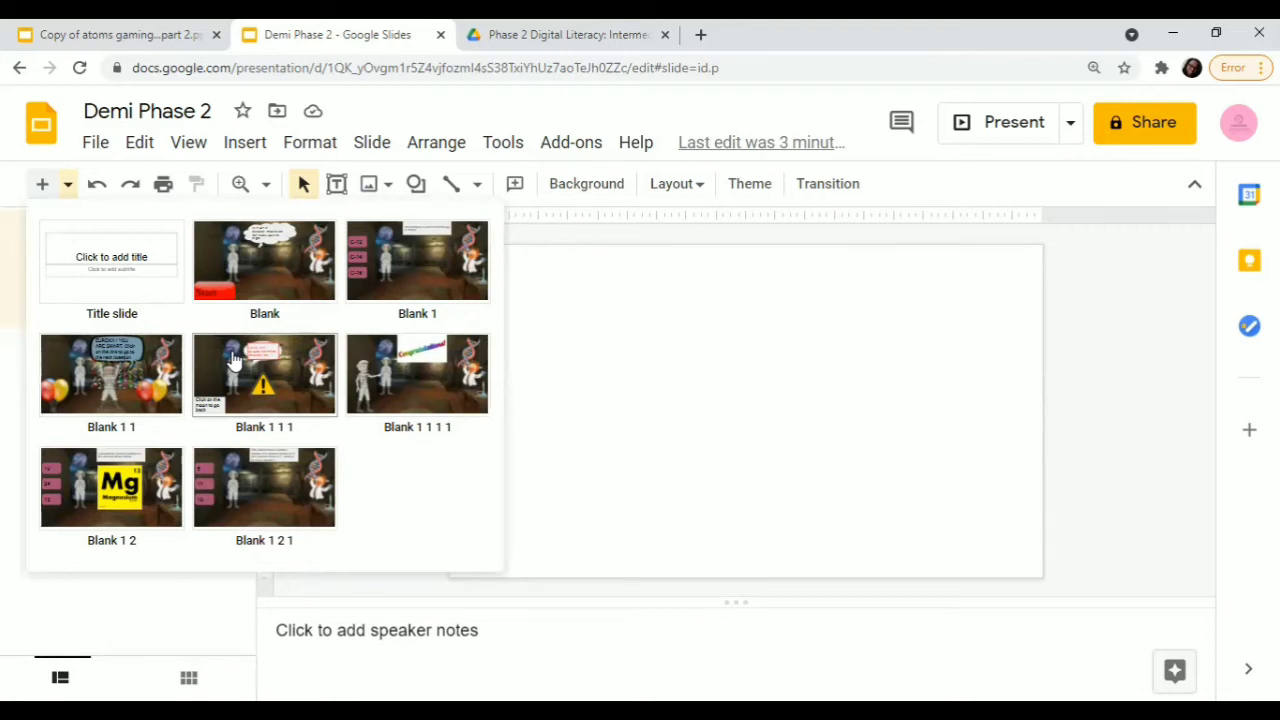
click(255, 278)
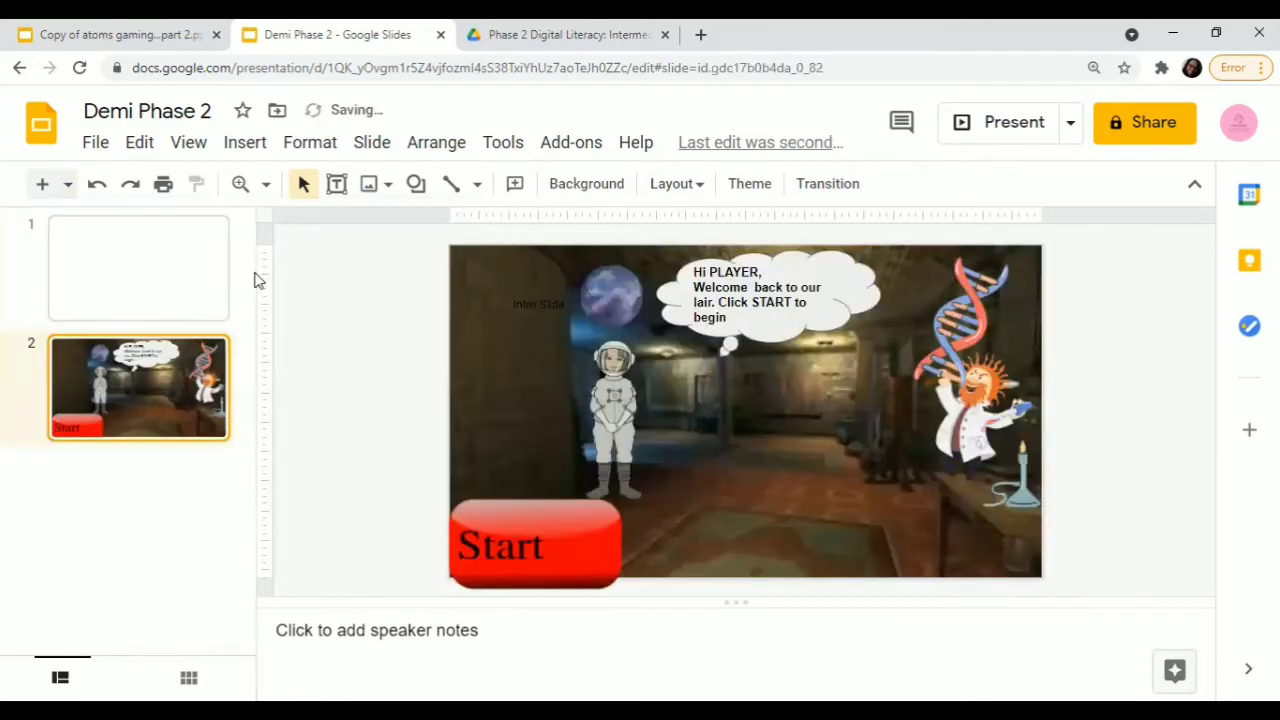
Delete the empty first slide and add a question slide using the Blank 1 layout
click(135, 303)
key(Delete)
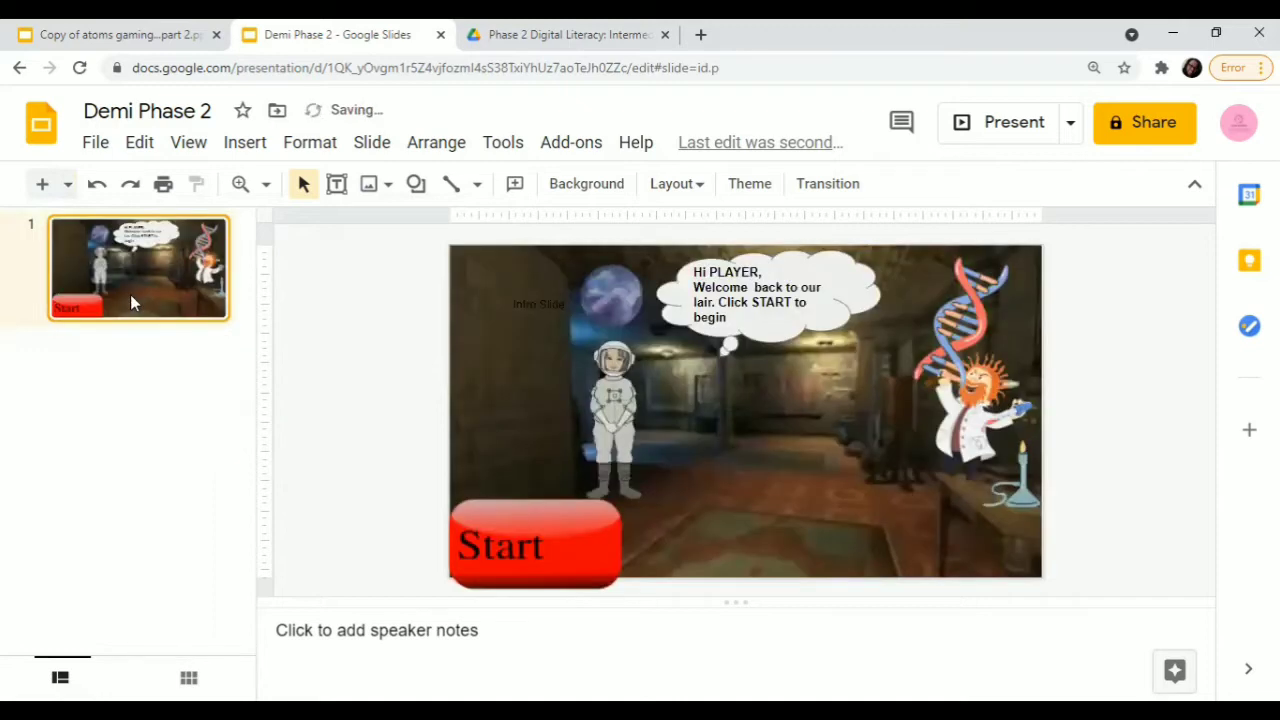
click(70, 184)
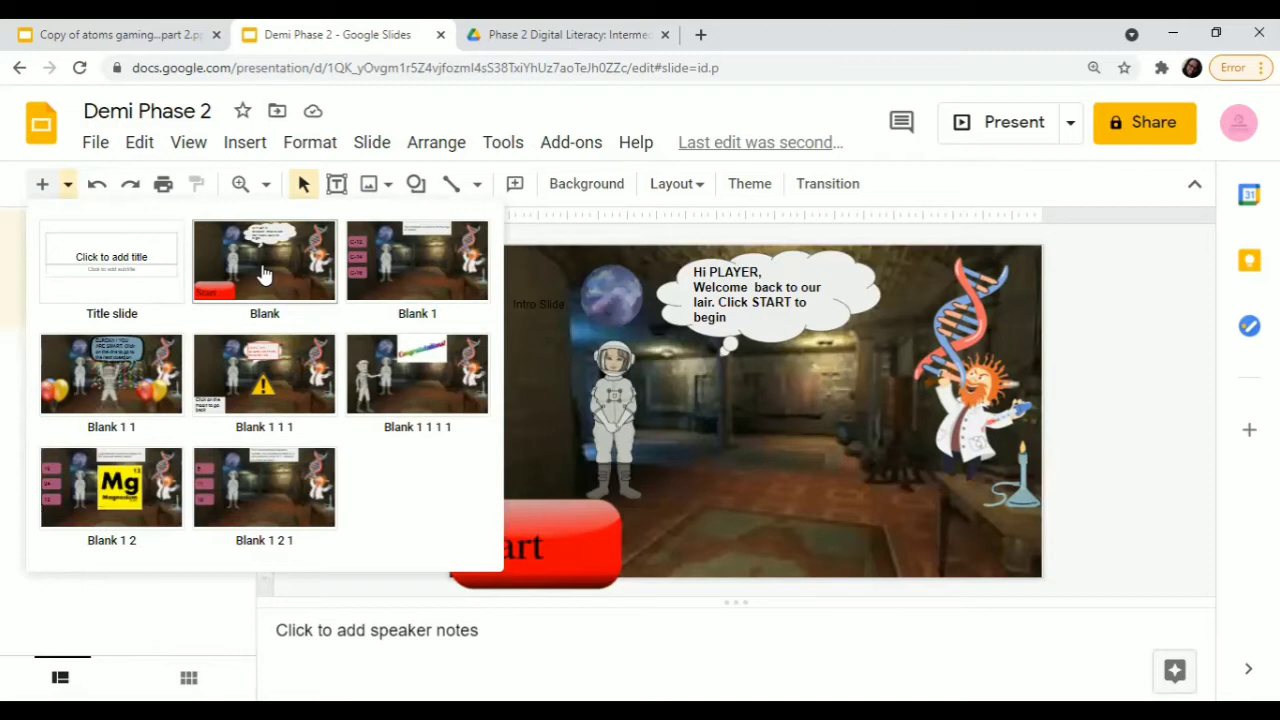
click(387, 264)
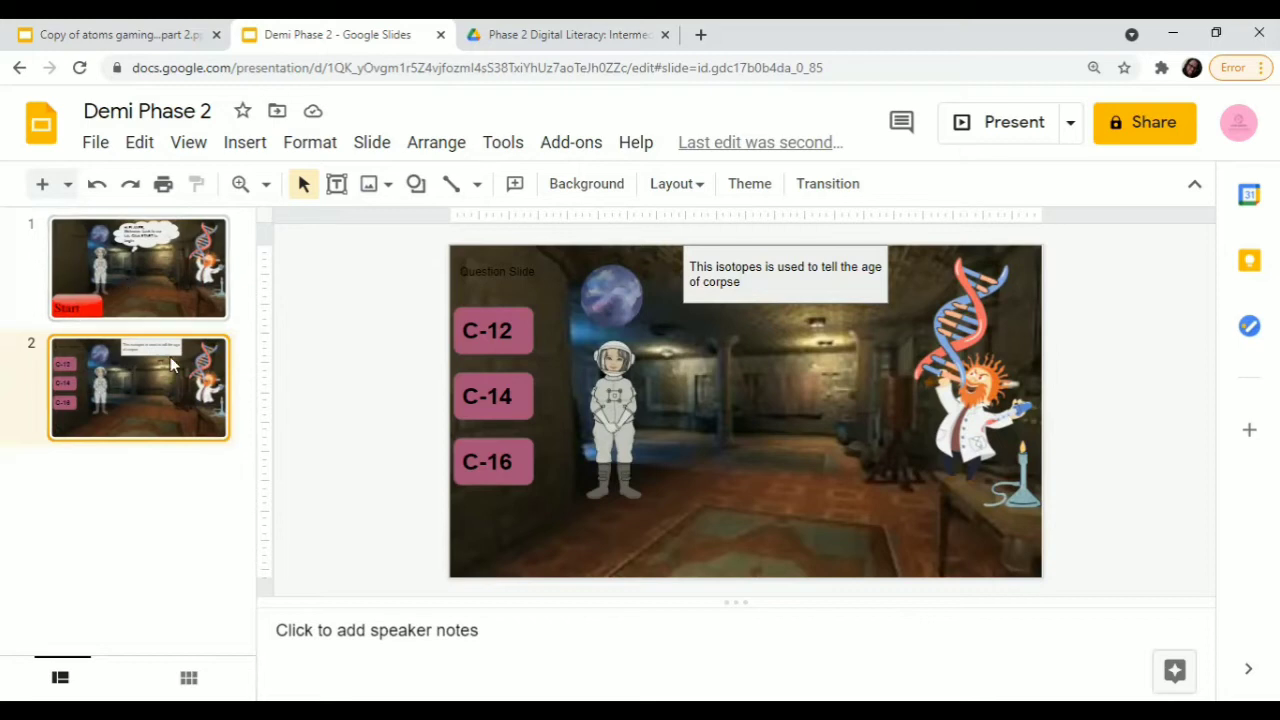
Add a correct-answer slide using the Blank 1 1 layout and an incorrect-answer slide using the Blank 1 1 1 layout
click(68, 185)
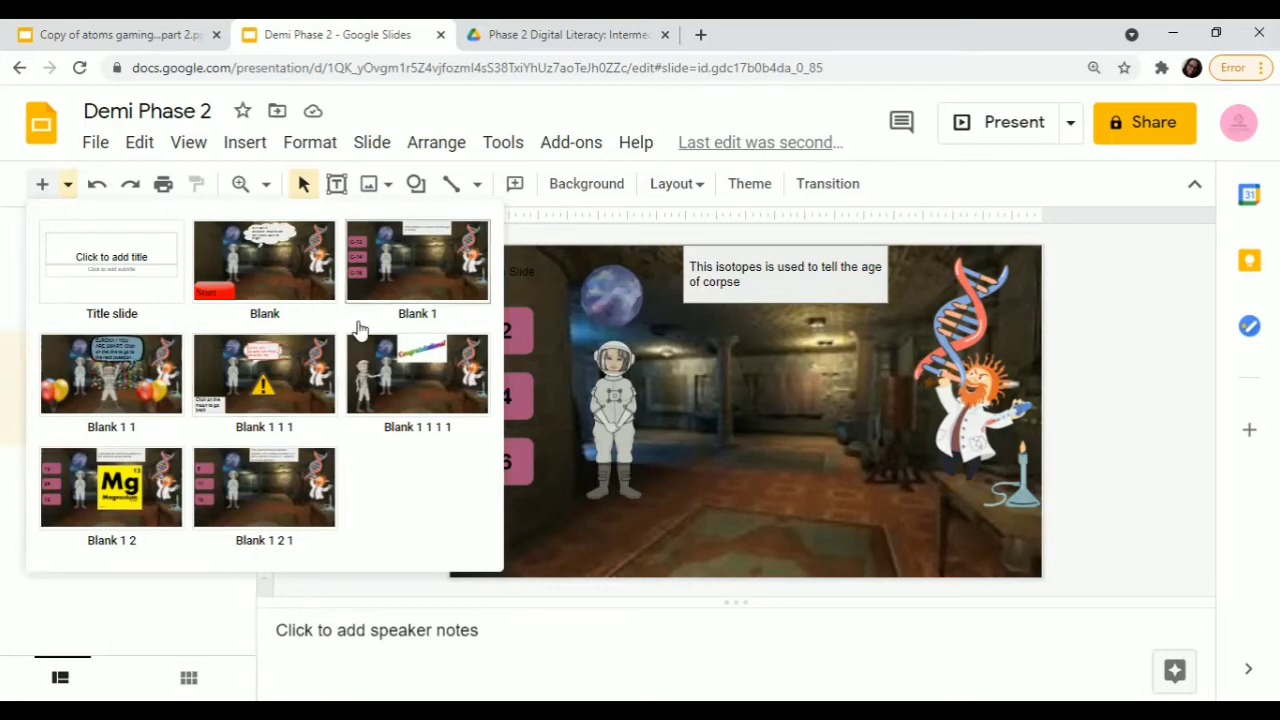
click(145, 376)
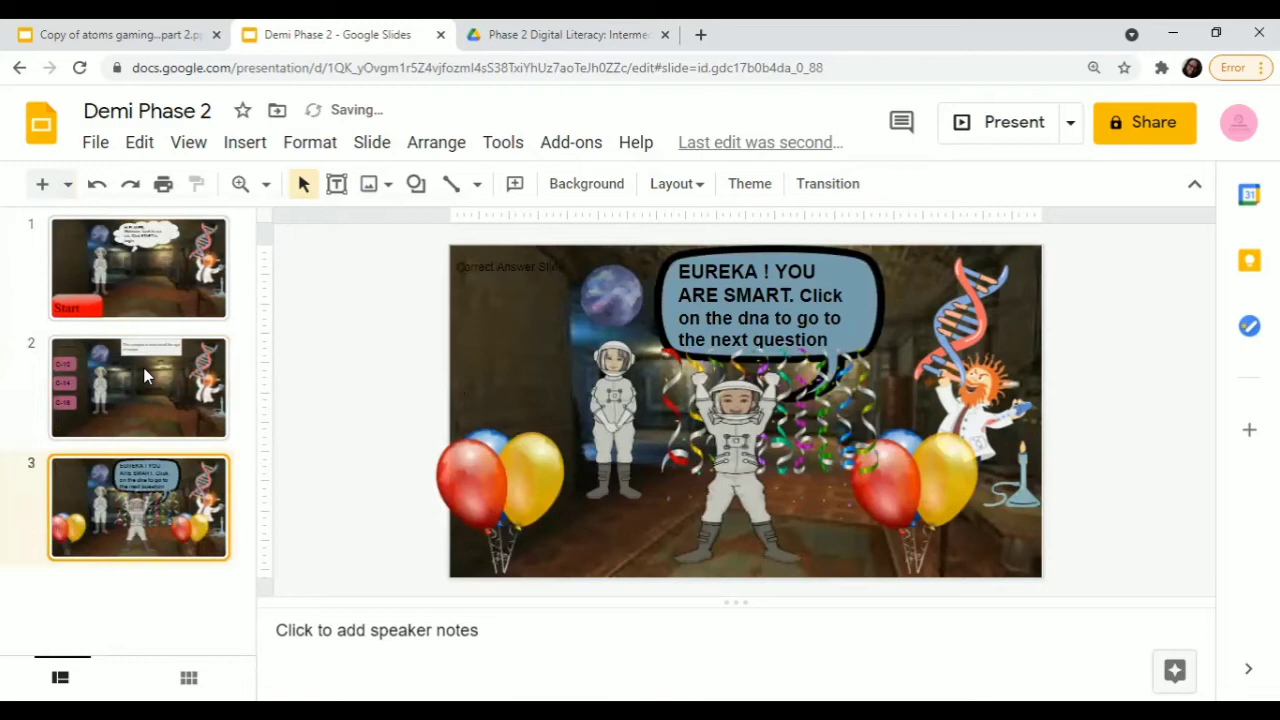
click(68, 186)
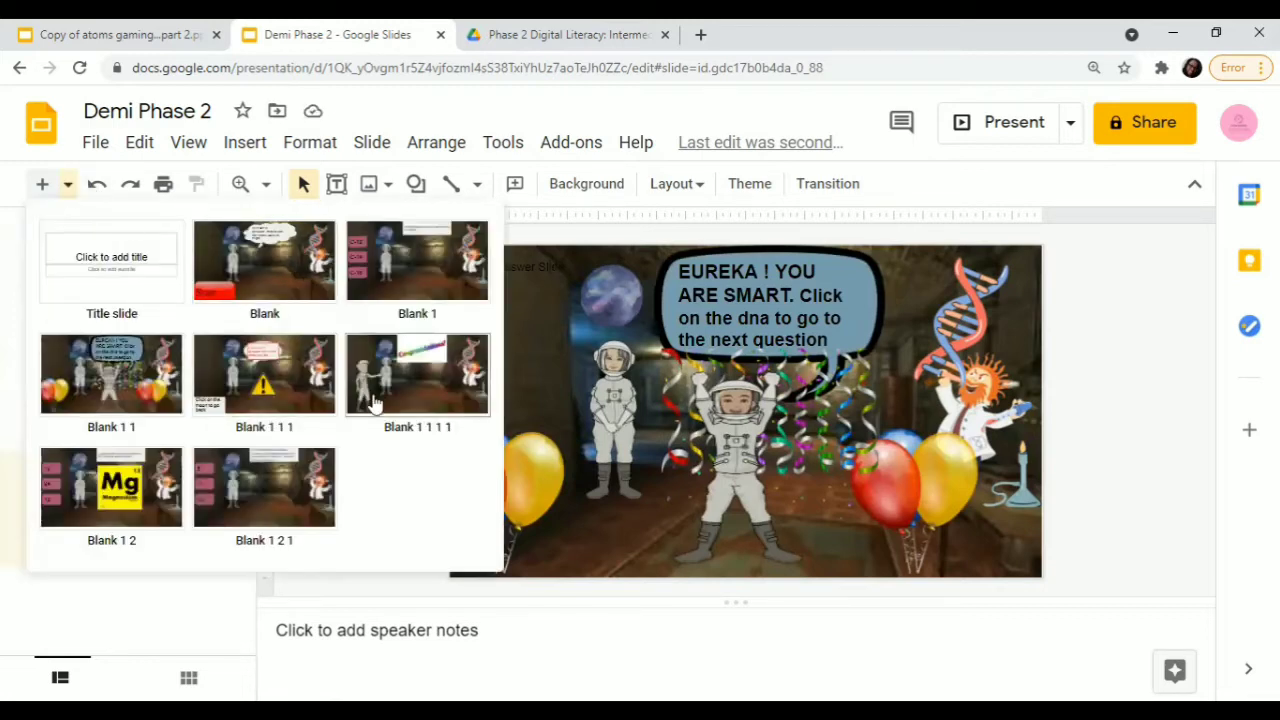
click(264, 398)
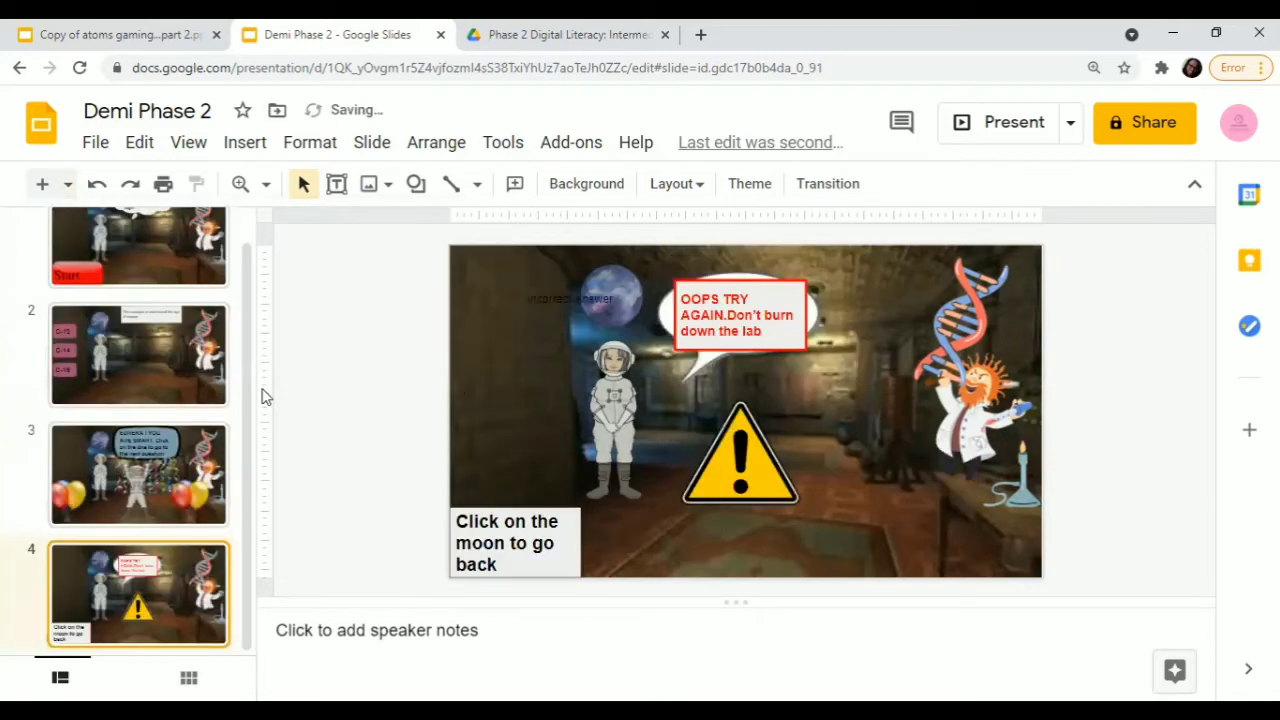
Add the magnesium question slide using the Blank 1 2 layout, followed by its Blank 1 1 and Blank 1 1 1 feedback slides
click(67, 184)
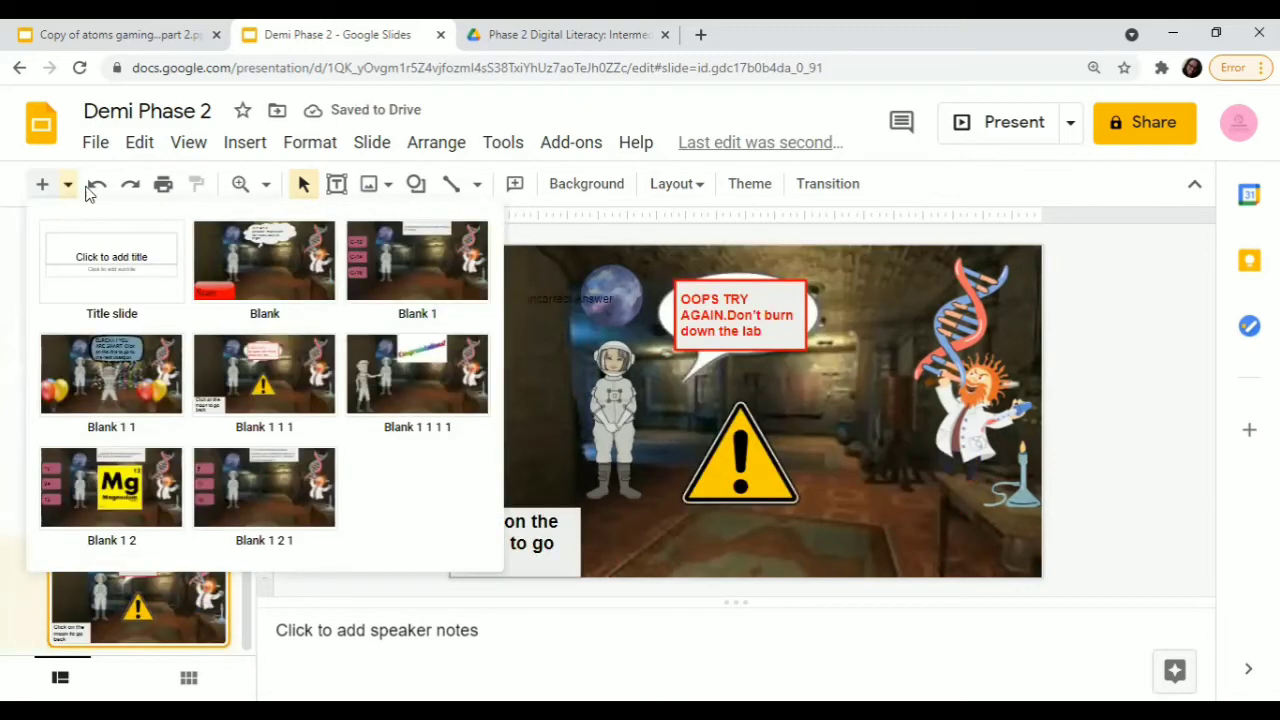
click(128, 470)
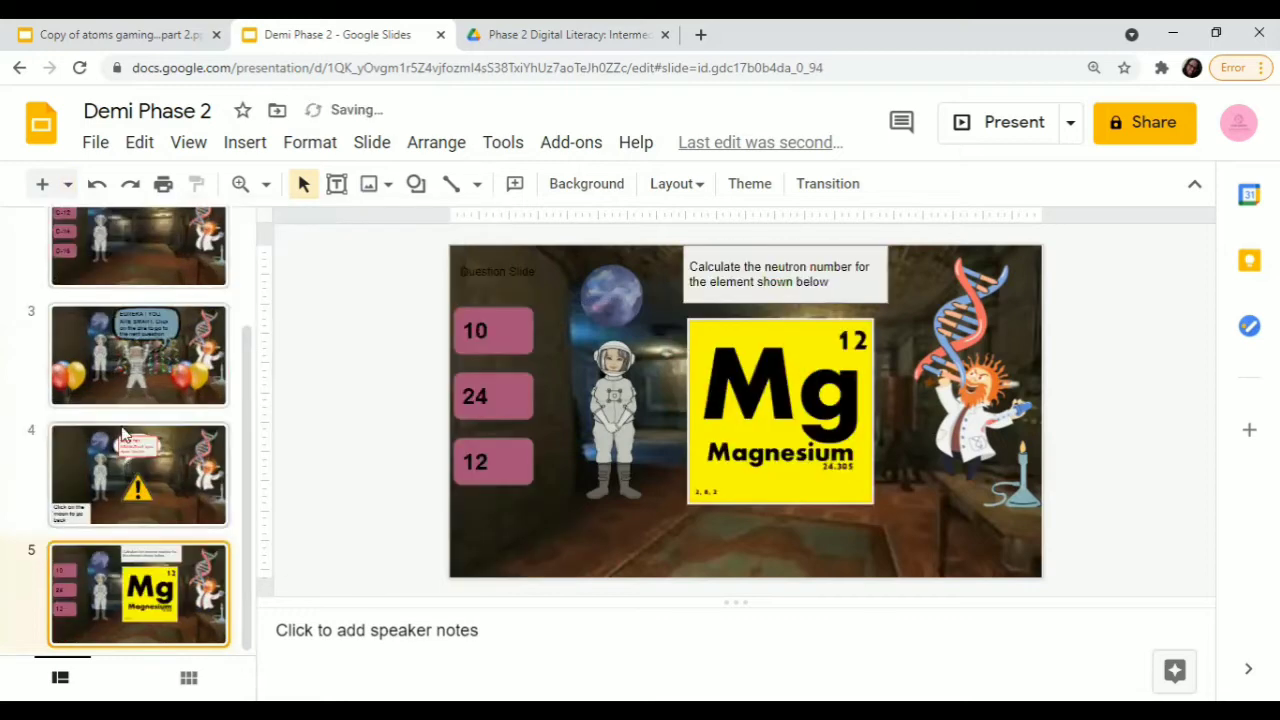
click(67, 184)
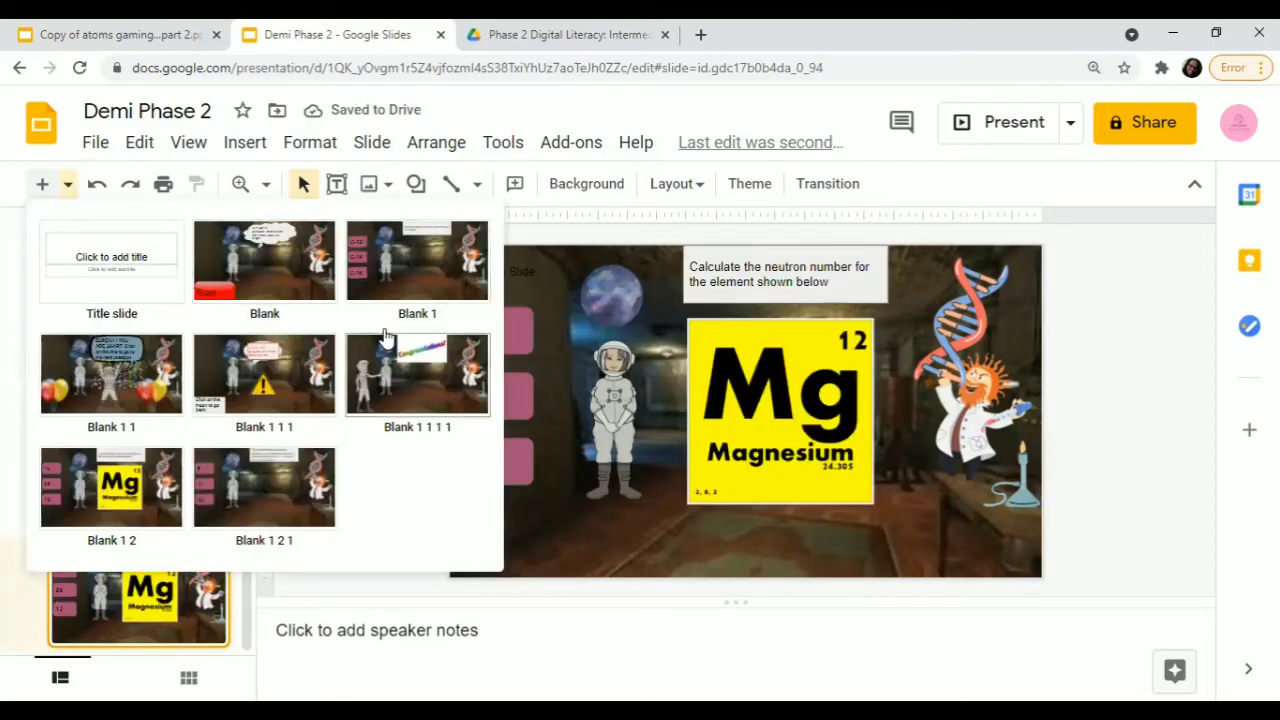
click(142, 373)
click(67, 184)
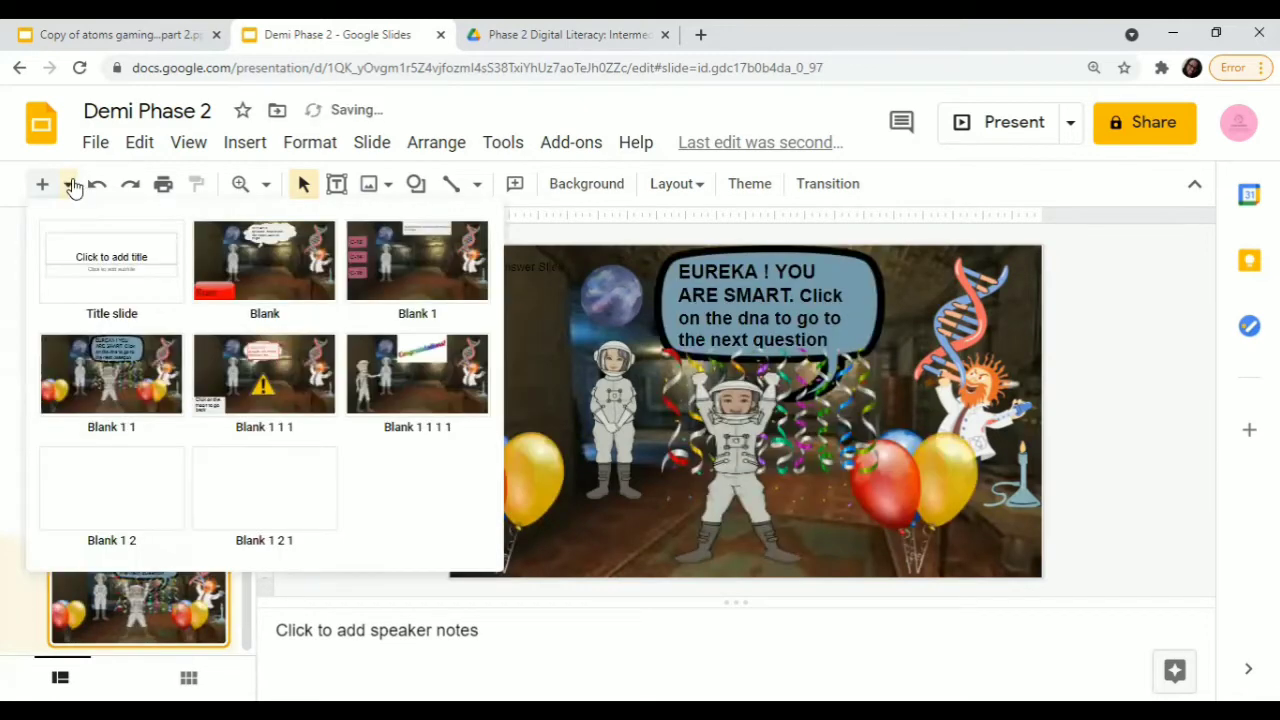
click(240, 398)
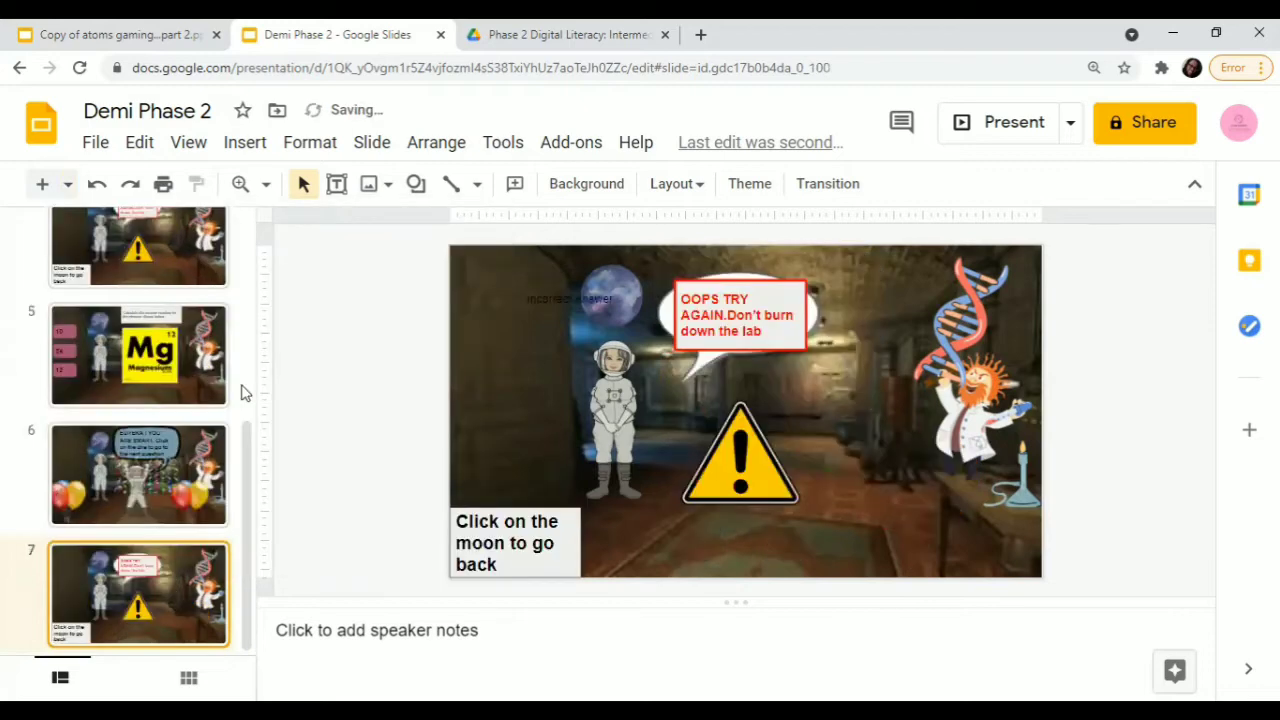
Add the mass number question slide using the Blank 1 2 1 layout, followed by its Blank 1 1 and Blank 1 1 1 feedback slides
click(67, 184)
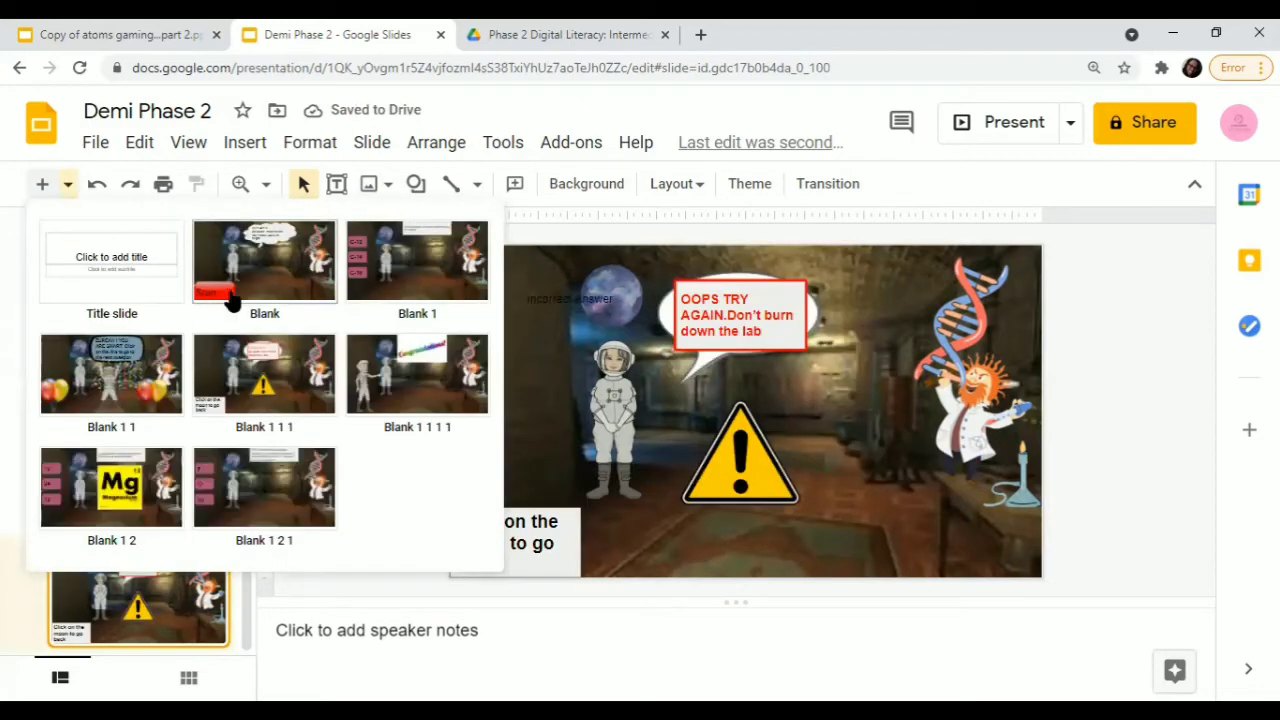
click(264, 486)
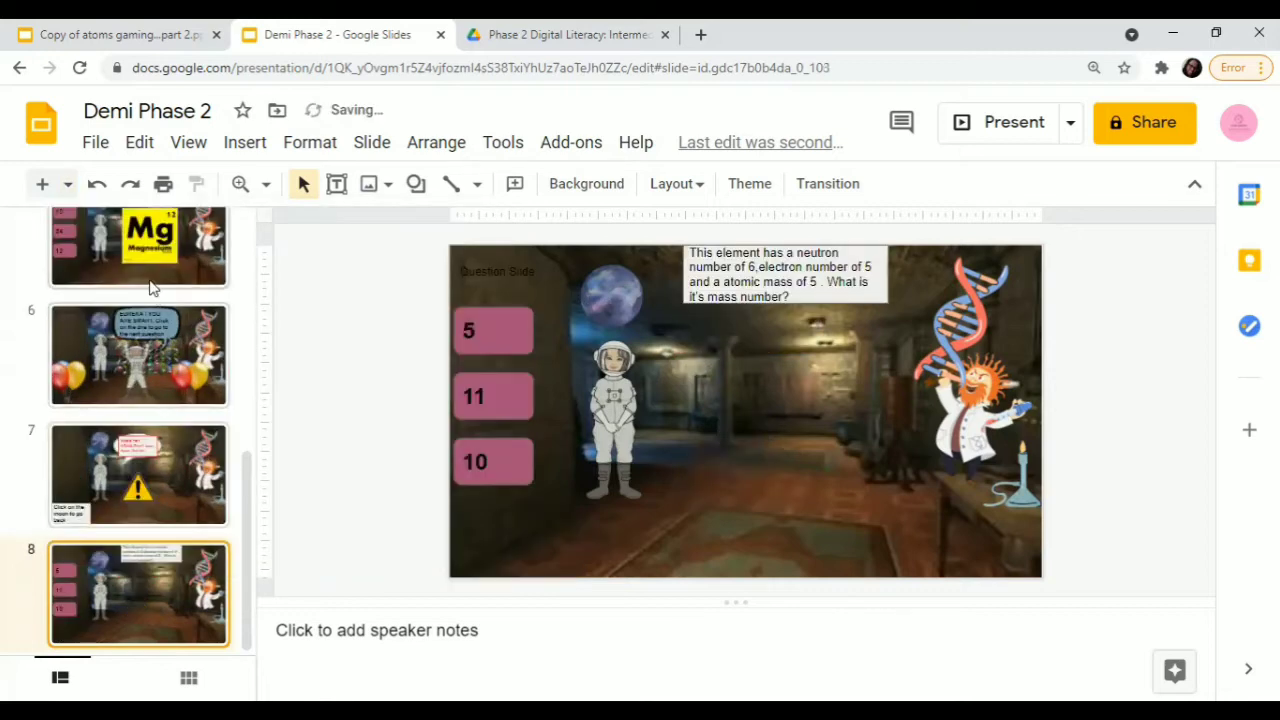
click(67, 184)
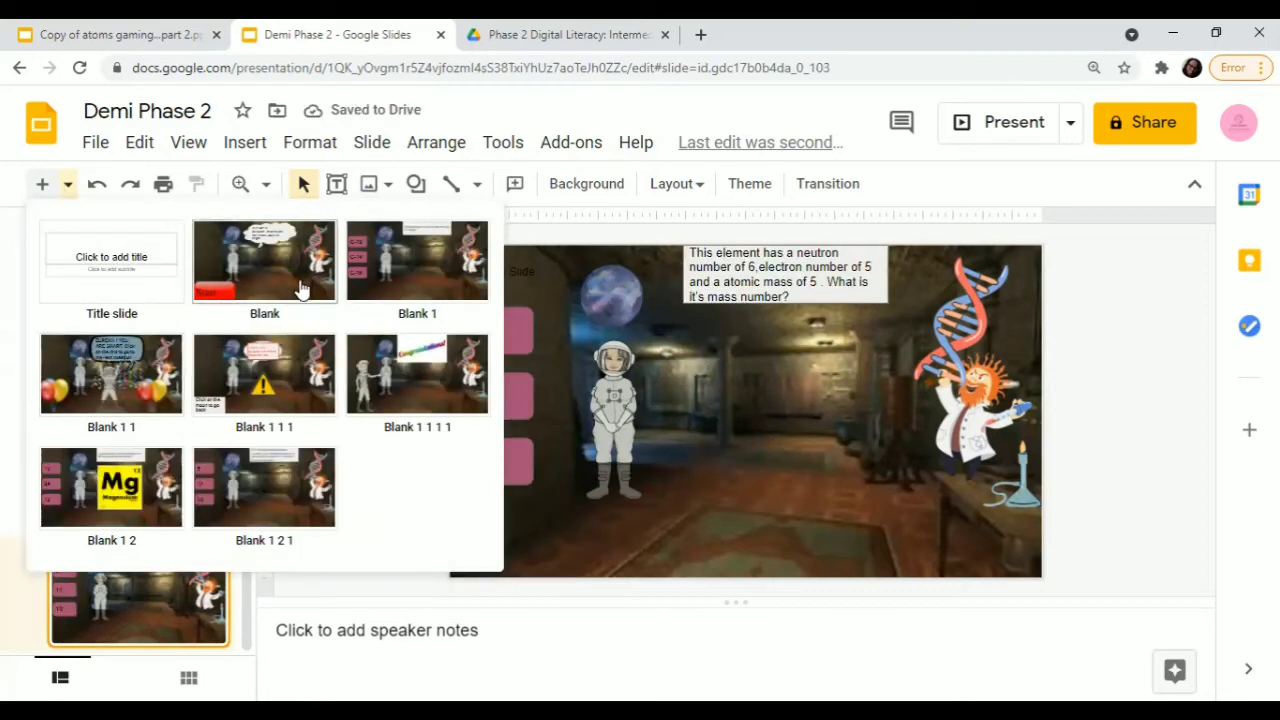
click(136, 378)
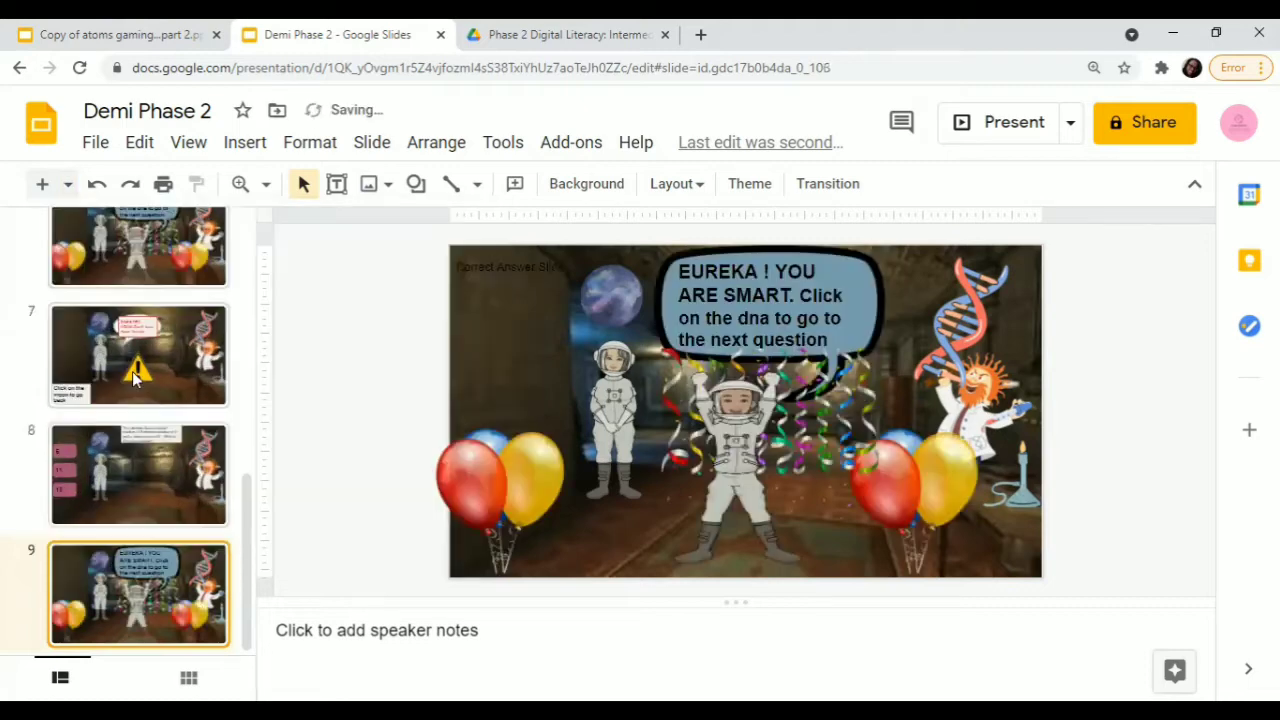
click(67, 188)
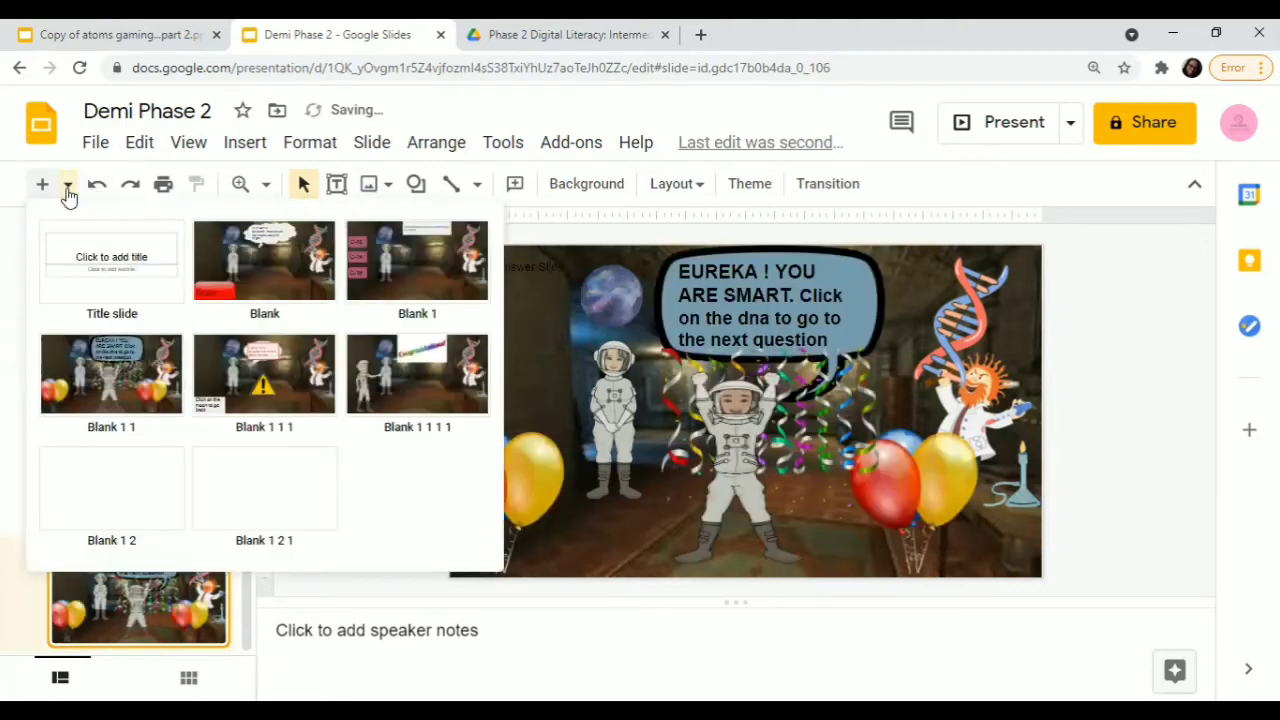
click(262, 393)
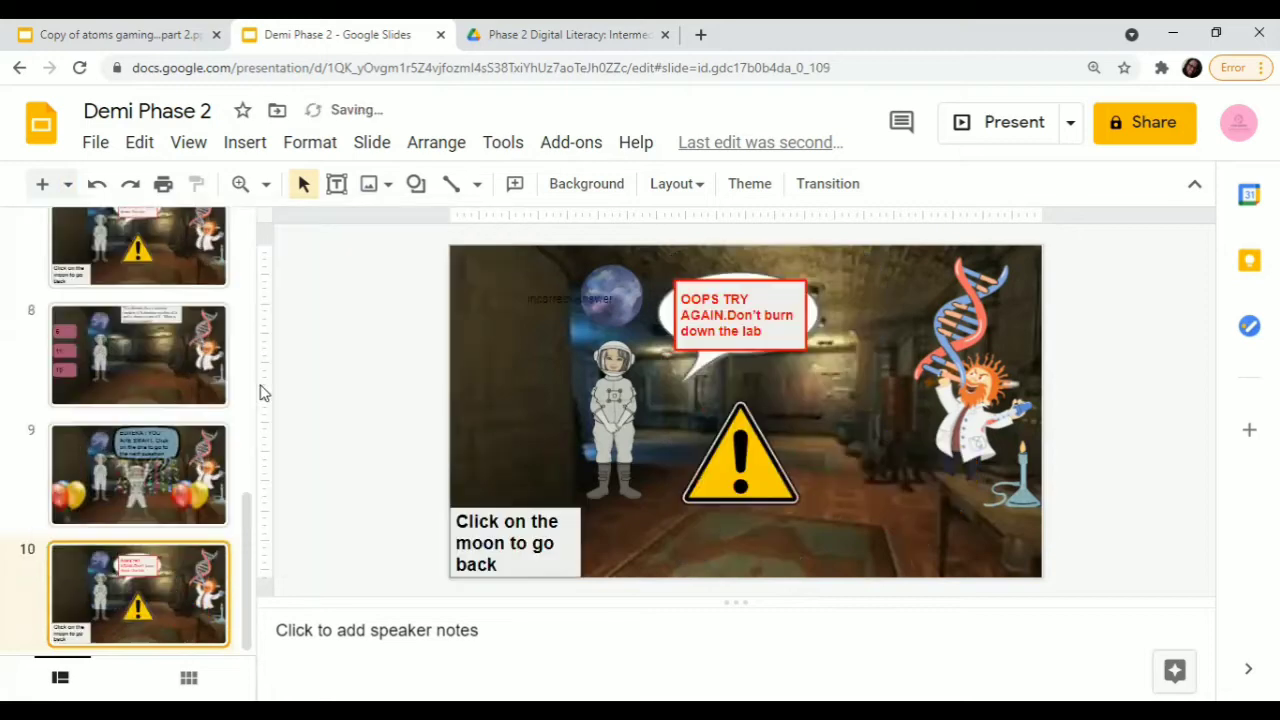
Add the Congratulations ending slide using the Blank 1 1 1 1 layout
click(67, 188)
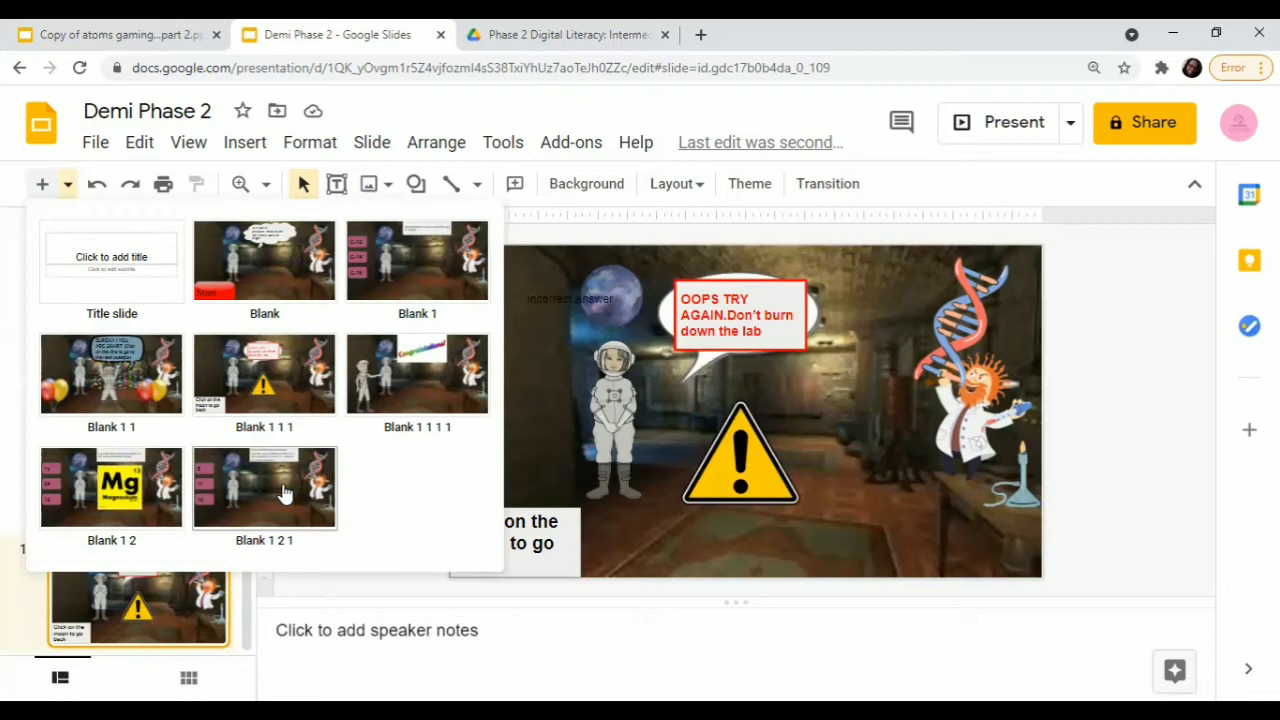
click(433, 398)
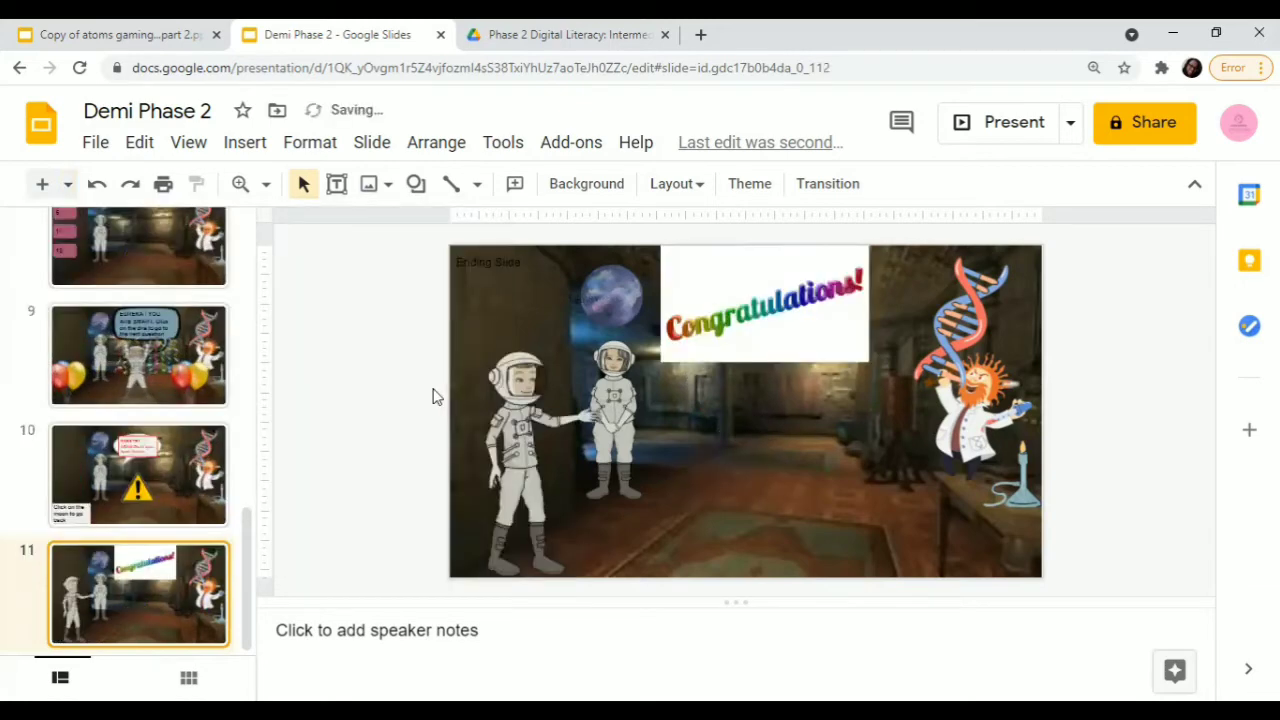
Open the first slide's Blank layout in the master editor and select its "Intro Slide" text box
drag(246, 520, 238, 228)
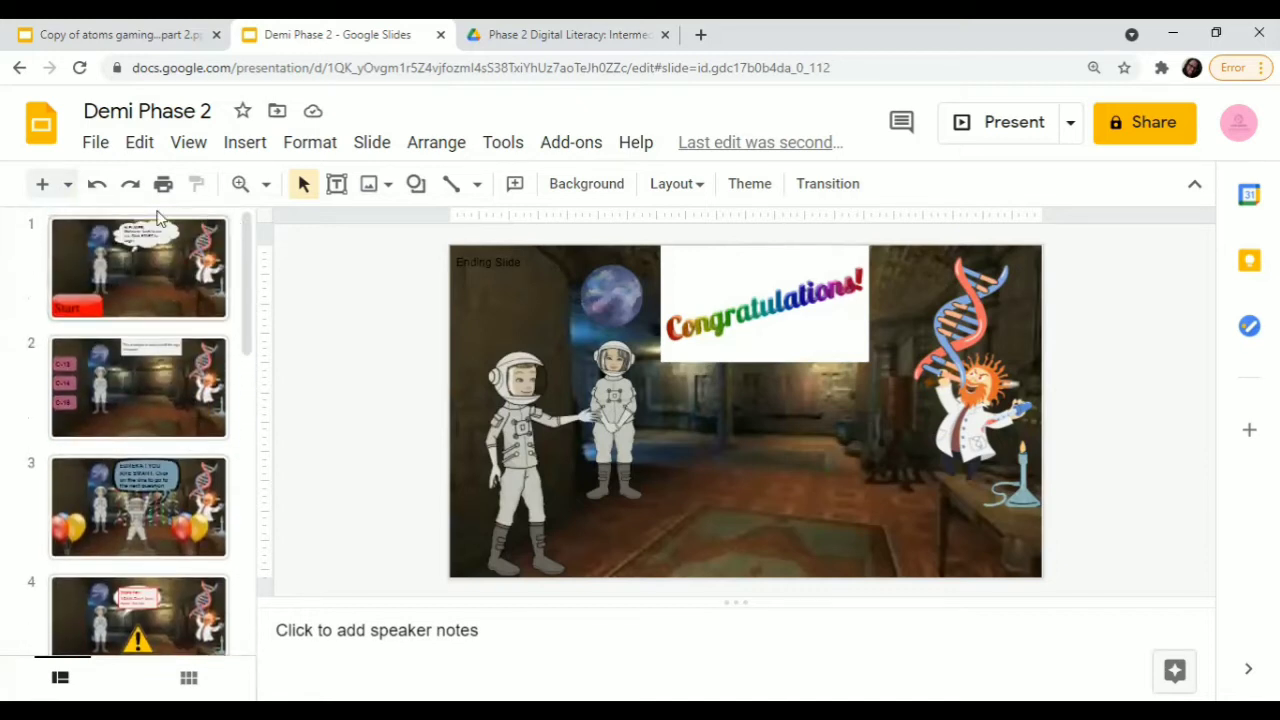
click(85, 253)
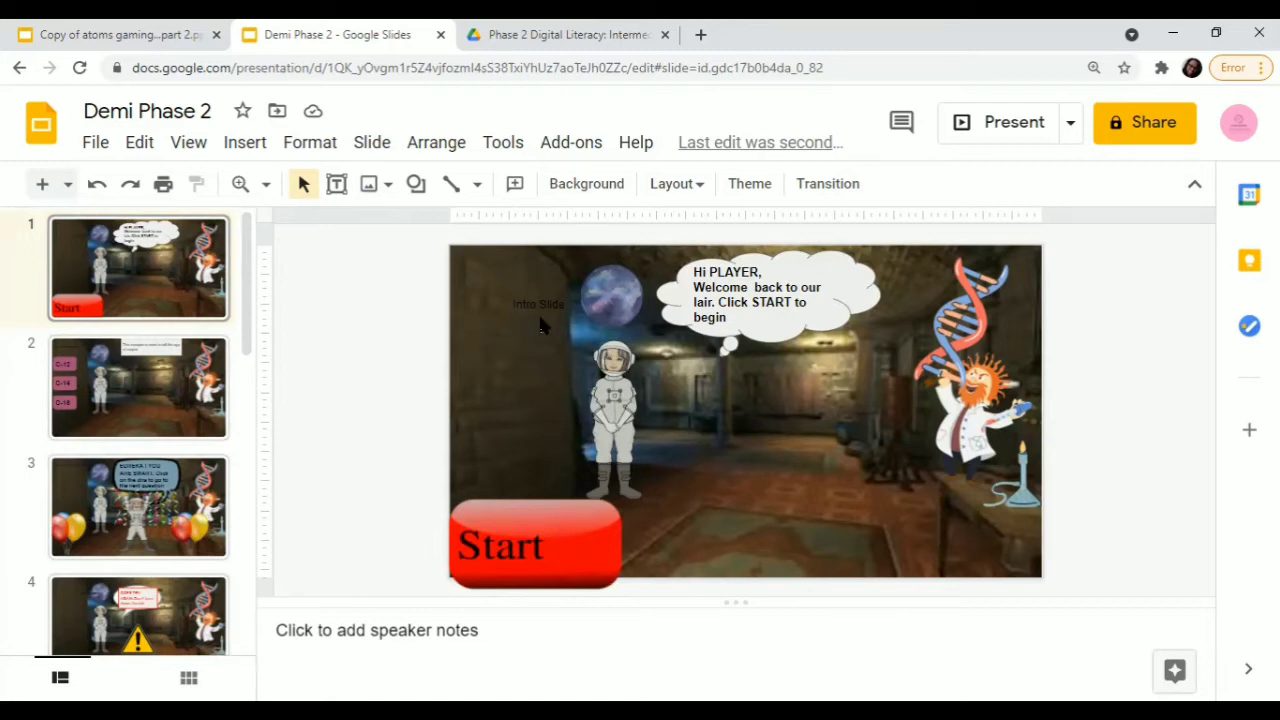
click(371, 146)
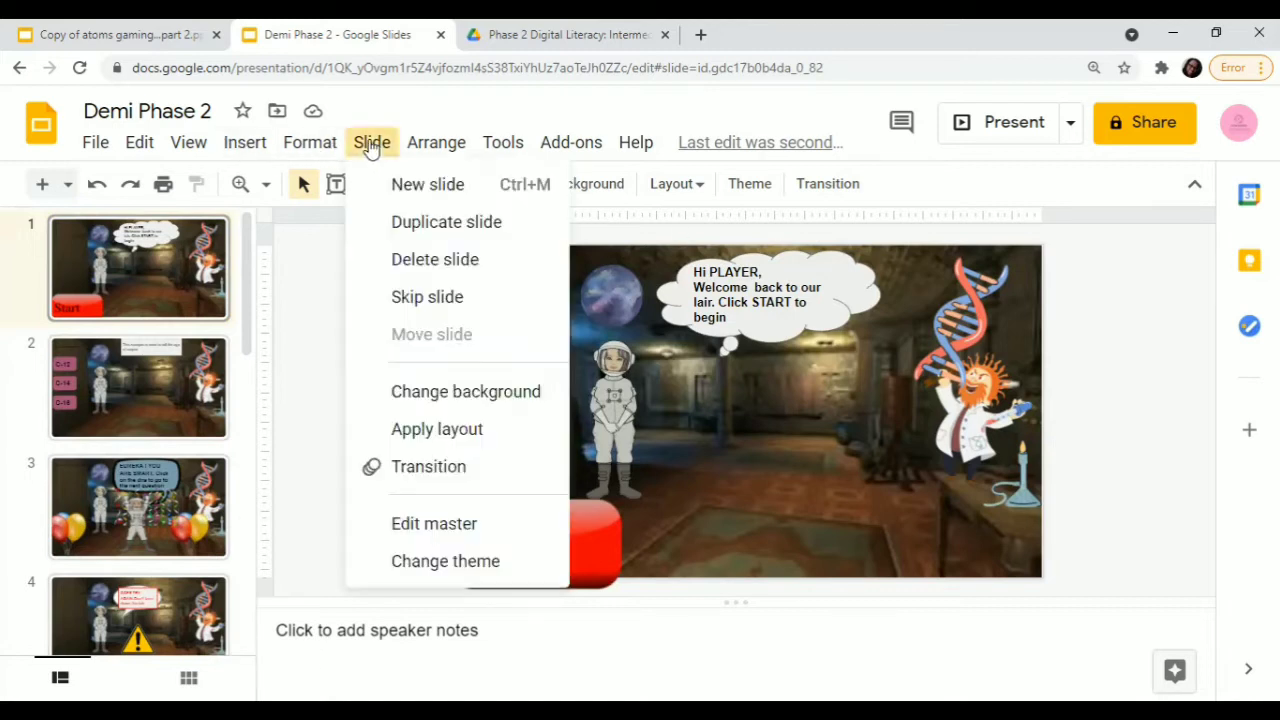
click(447, 533)
click(604, 357)
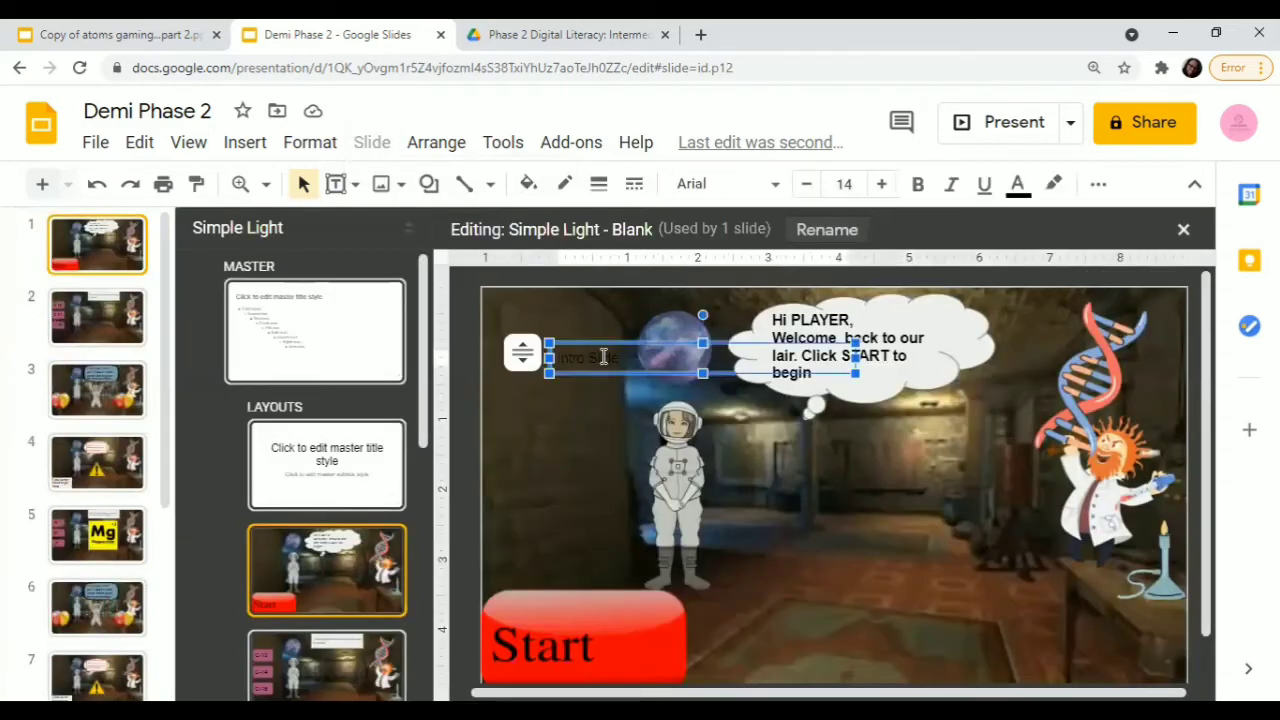
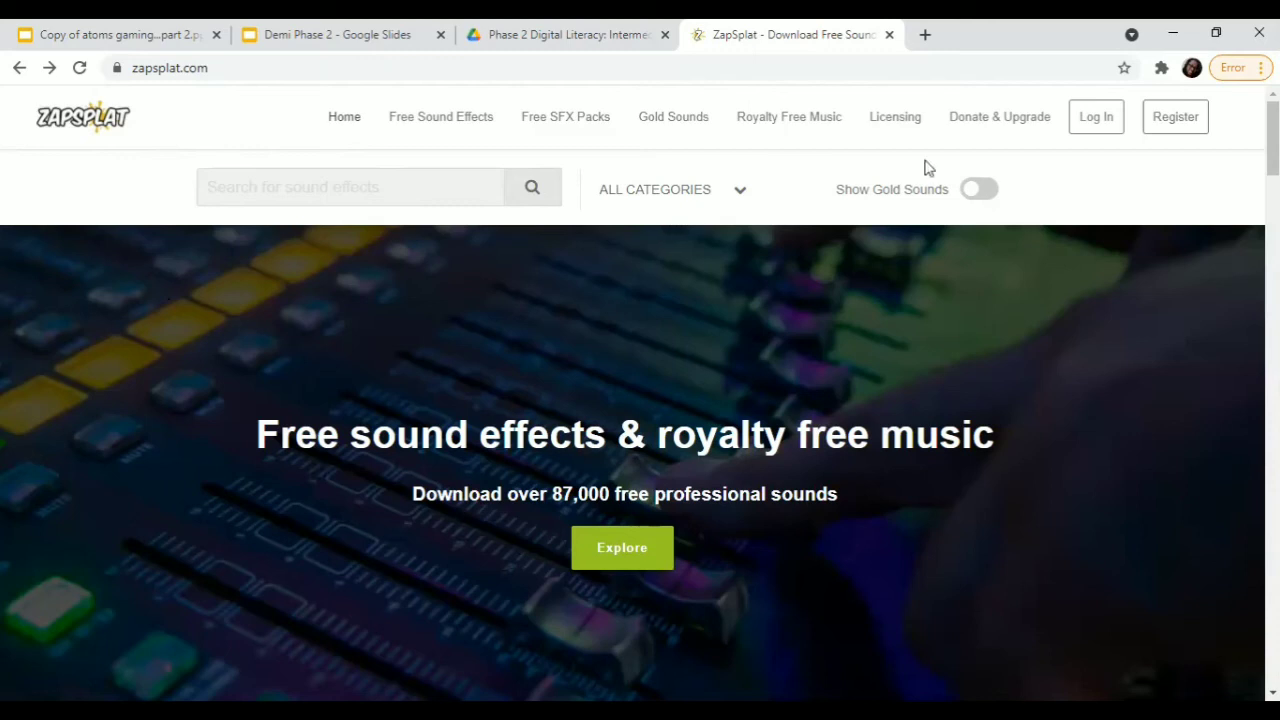
Open the ZapSplat registration page and review the fields of the sign-up form
click(1163, 121)
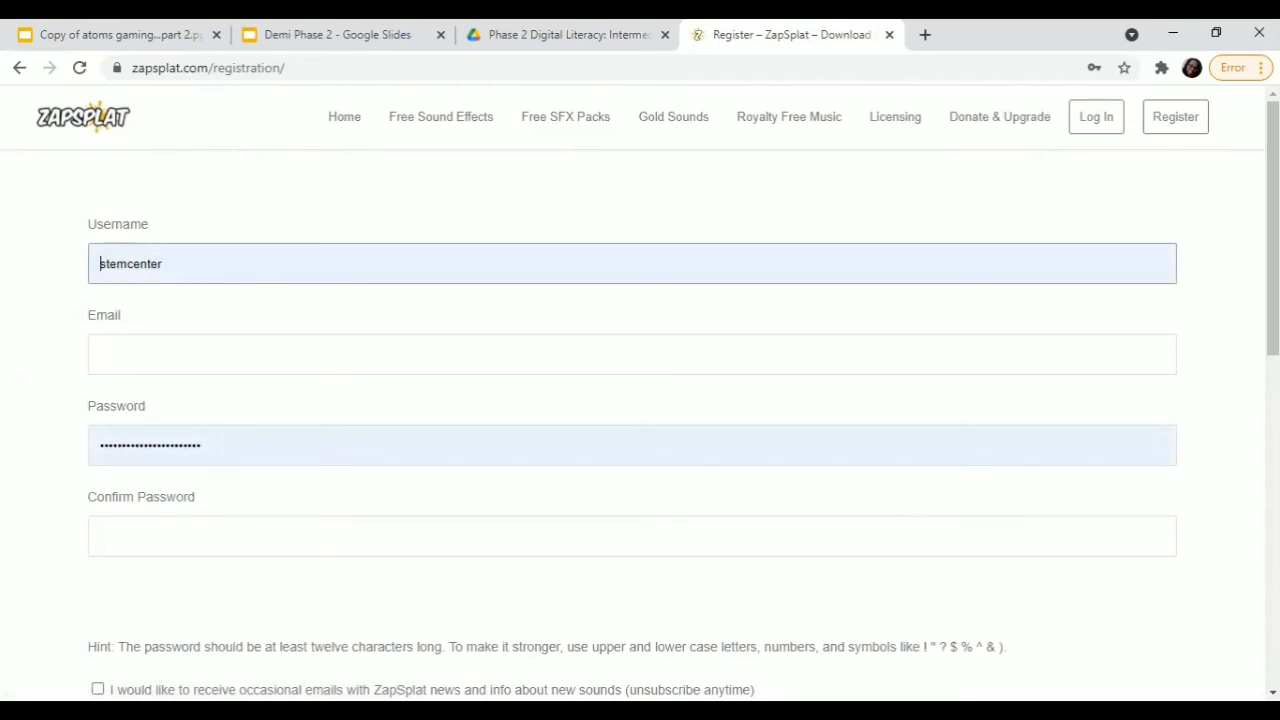
scroll(965, 405, down, 3)
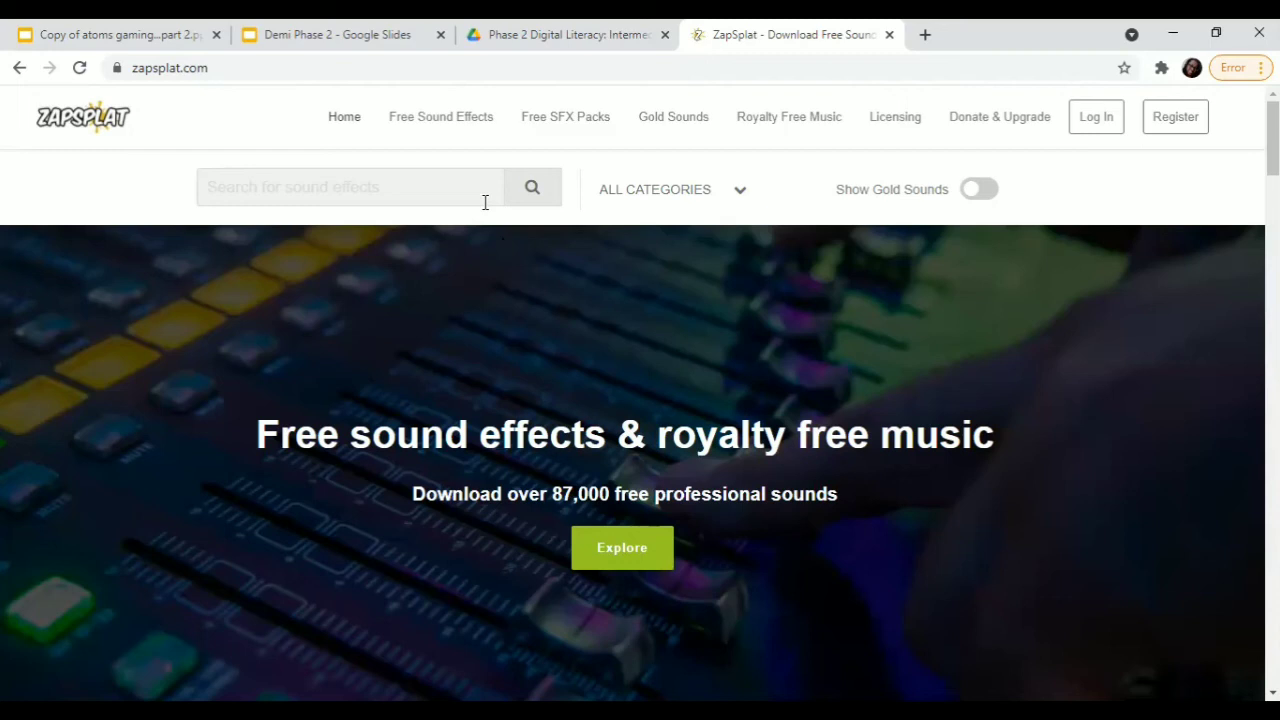
Show the sound effect categories on the ZapSplat home page and search for "cheering"
click(741, 194)
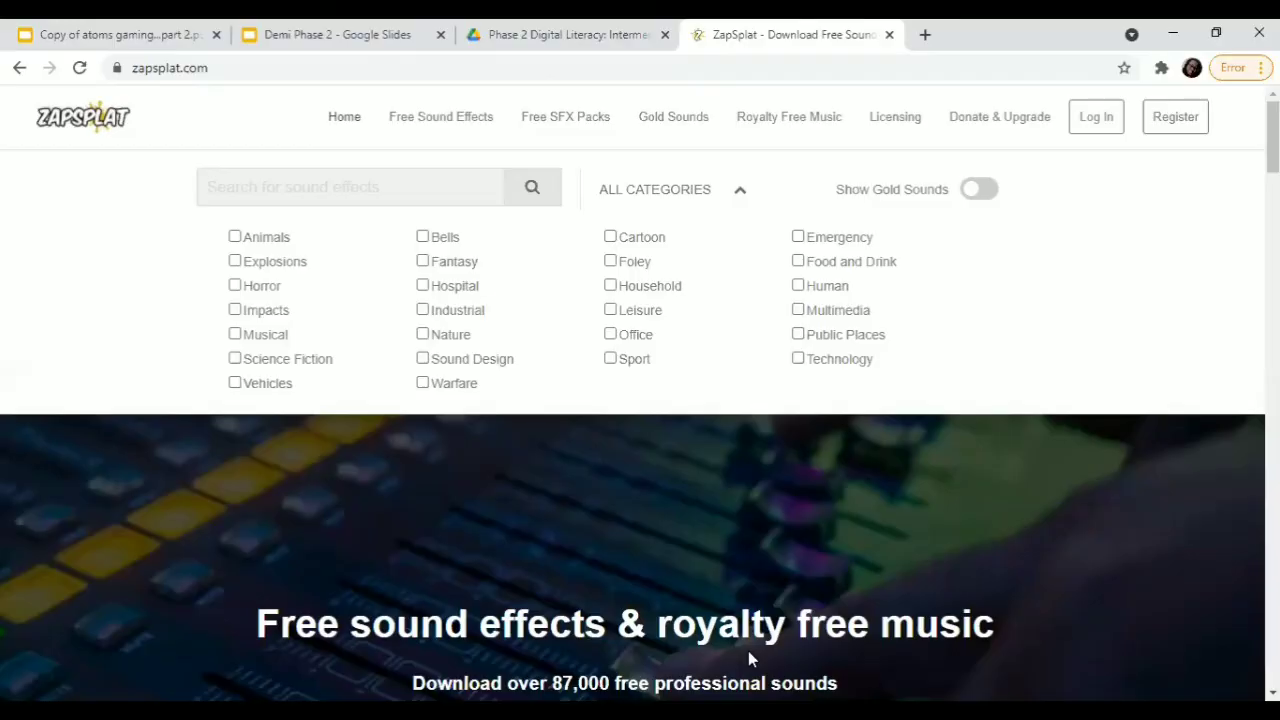
click(263, 190)
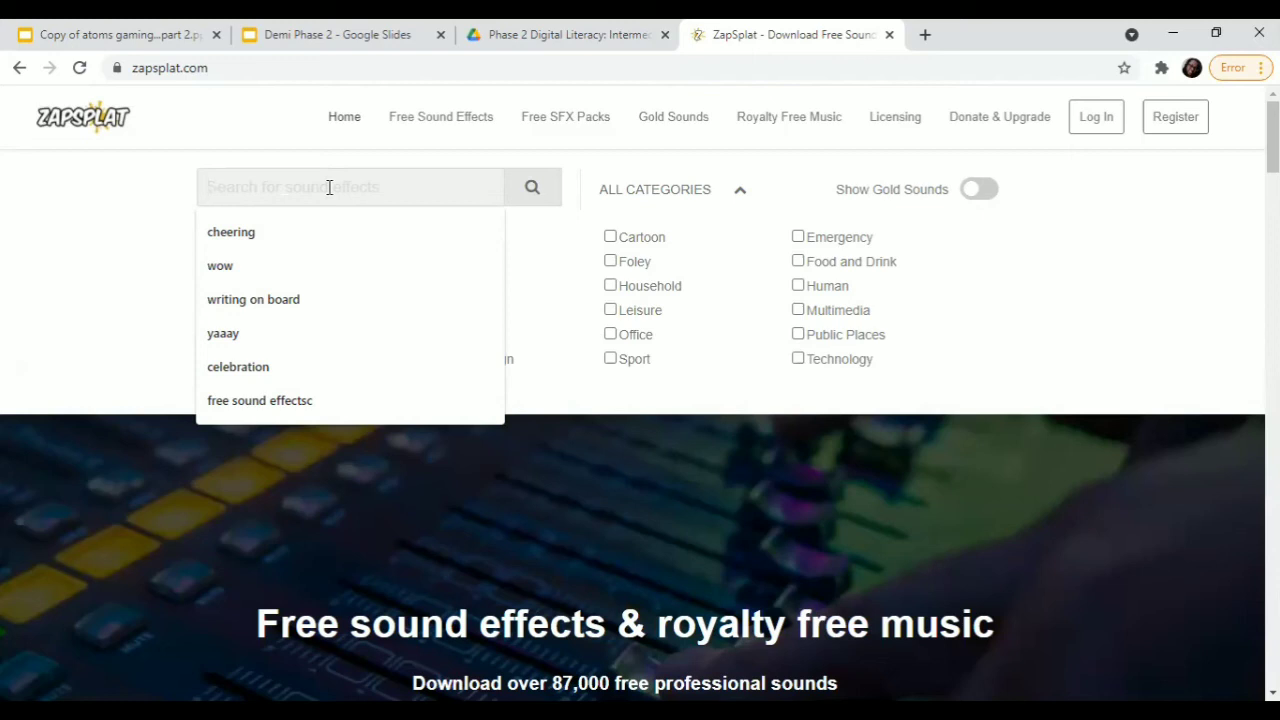
click(245, 240)
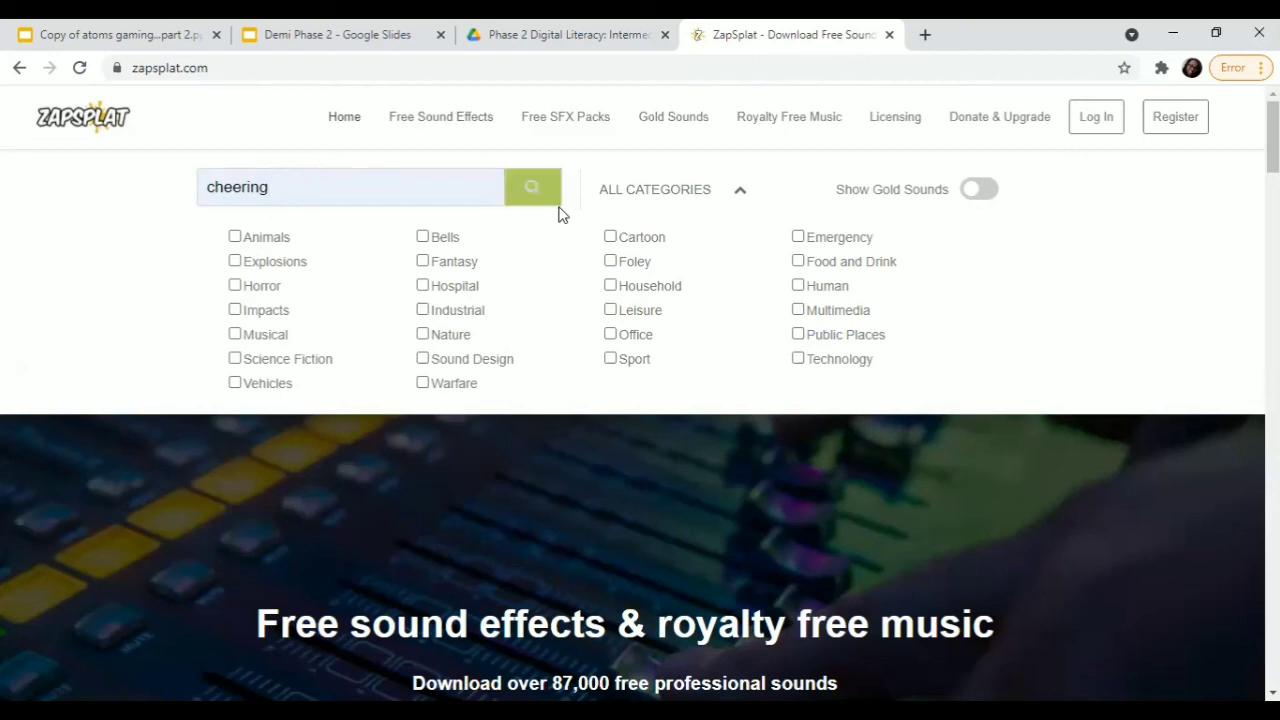
click(532, 190)
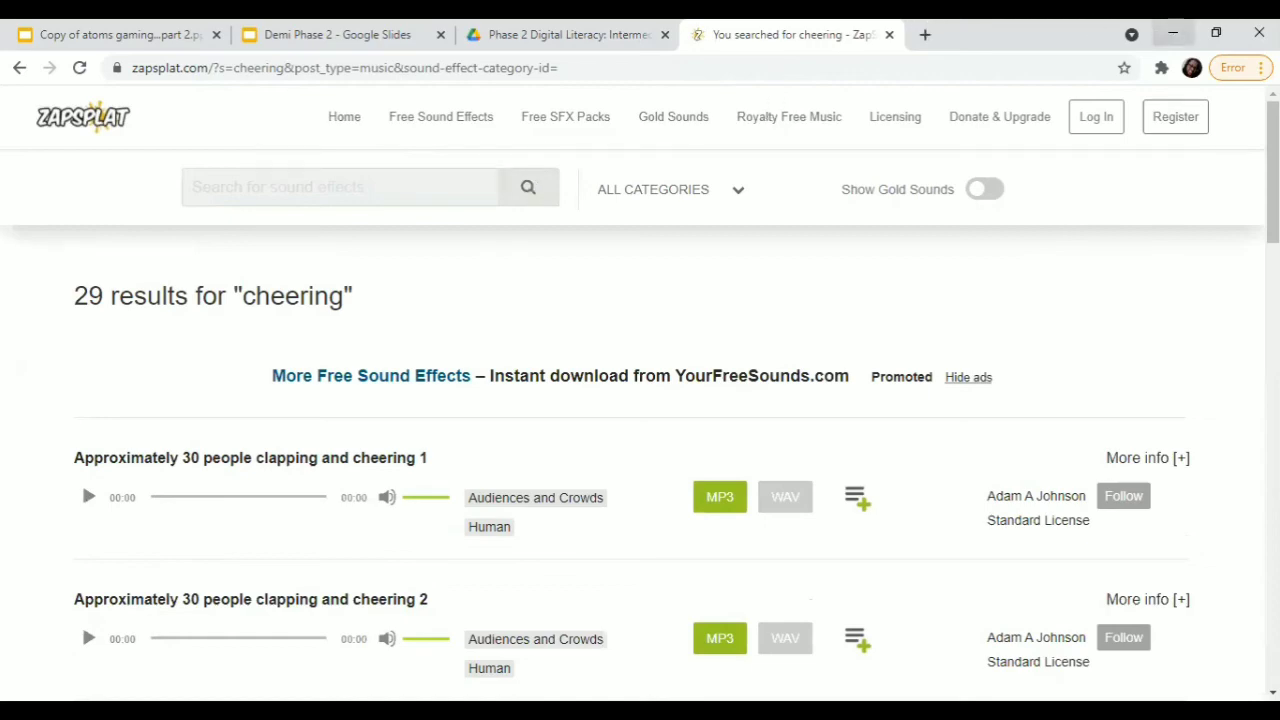
Browse the cheering results, play "Football crowd (approx 150) cheering indoors", and try to download it as MP3 before returning to the results
scroll(1272, 200, down, 3)
scroll(82, 599, down, 7)
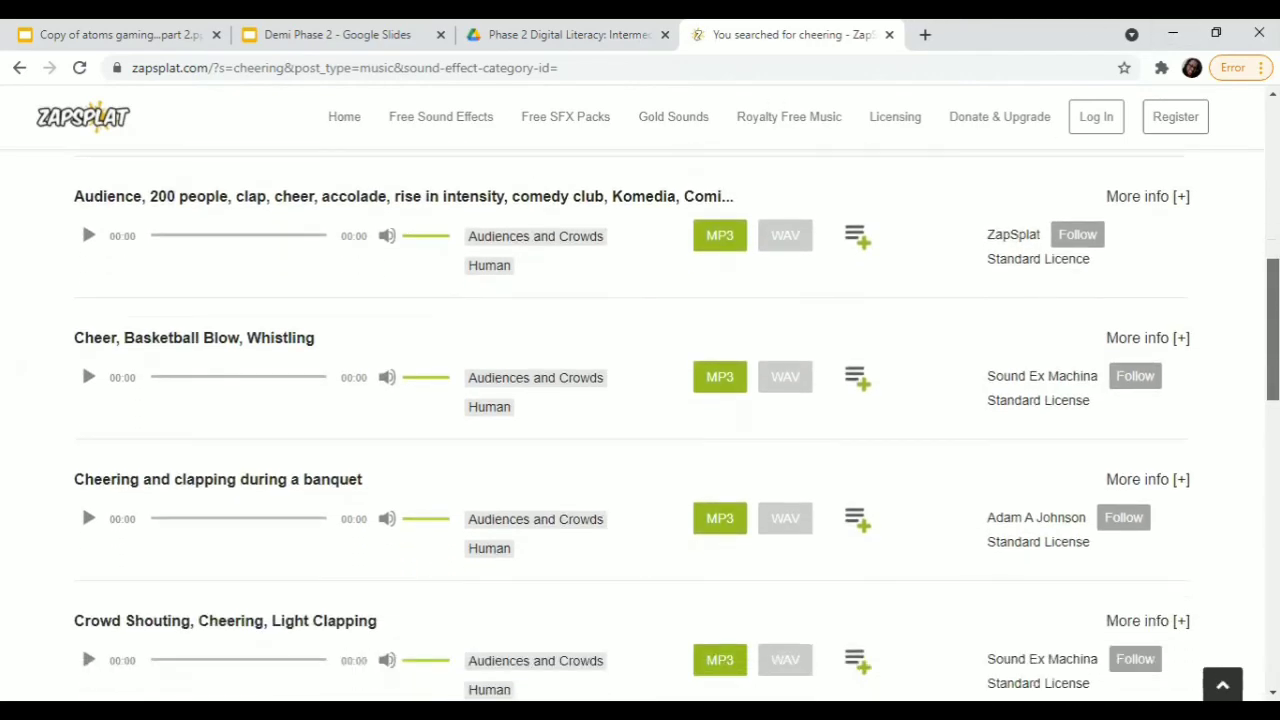
scroll(81, 317, up, 3)
scroll(82, 340, down, 8)
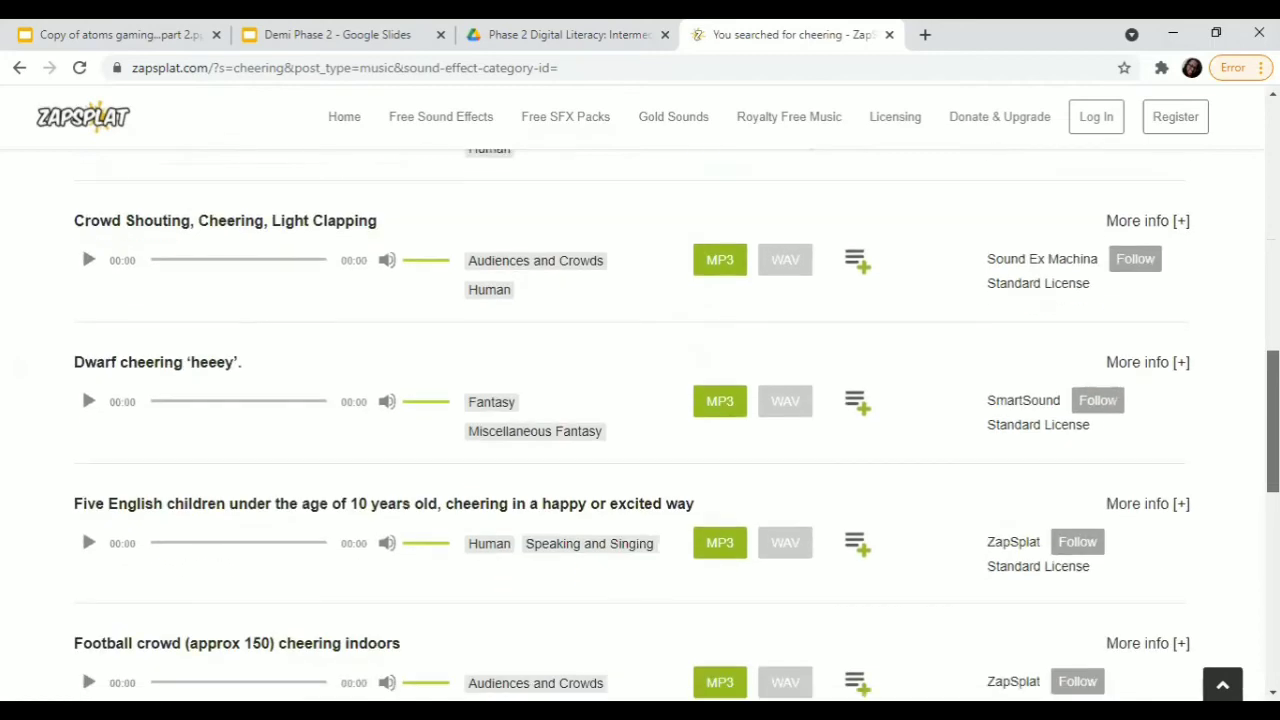
scroll(424, 231, up, 3)
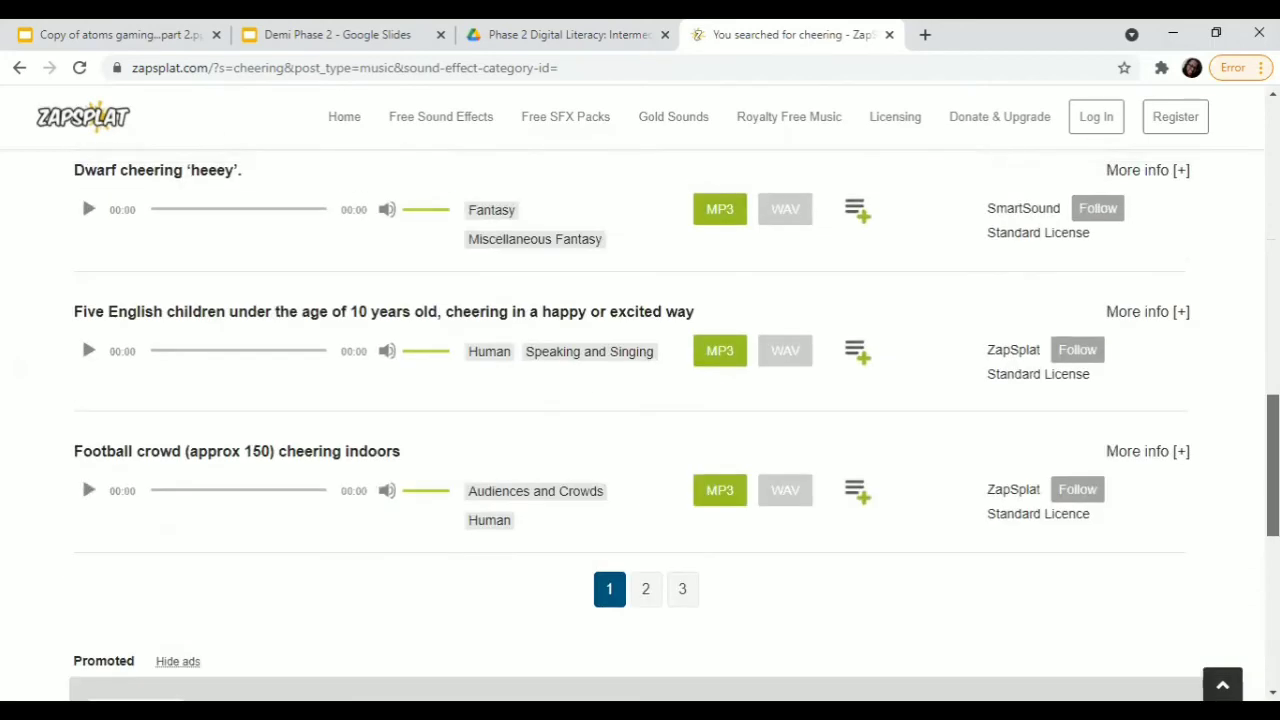
scroll(424, 231, down, 1)
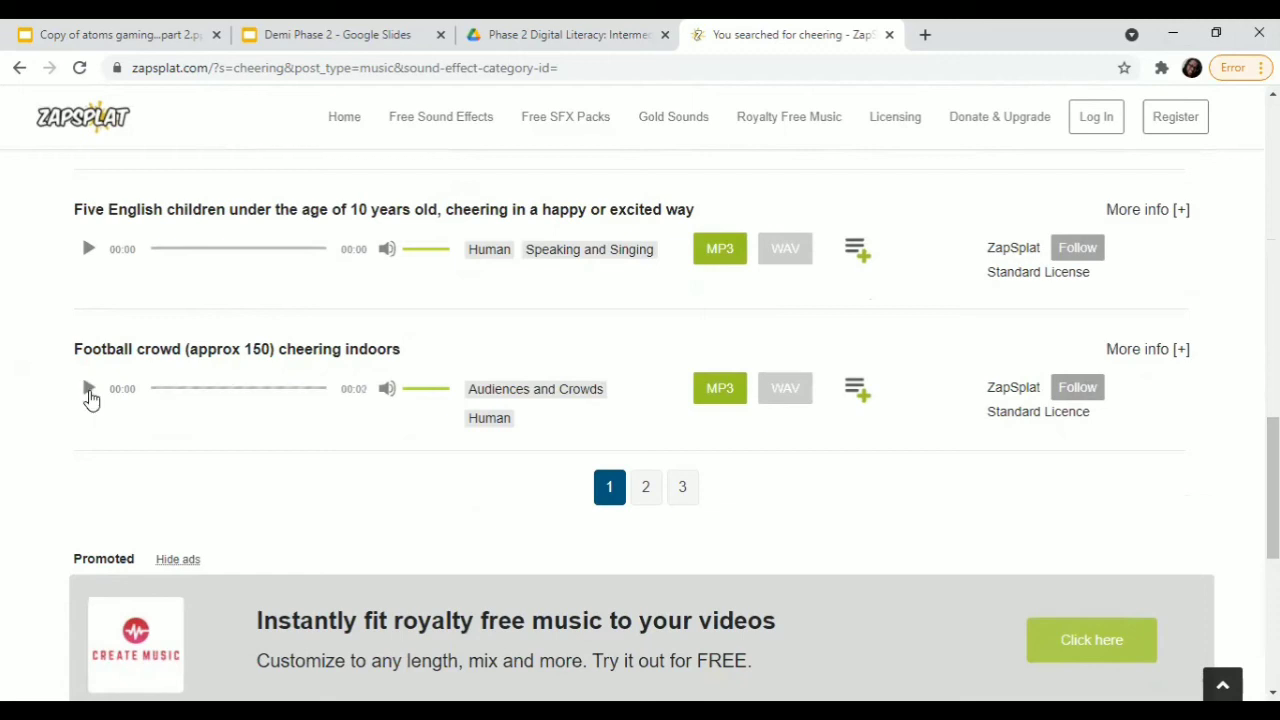
click(89, 389)
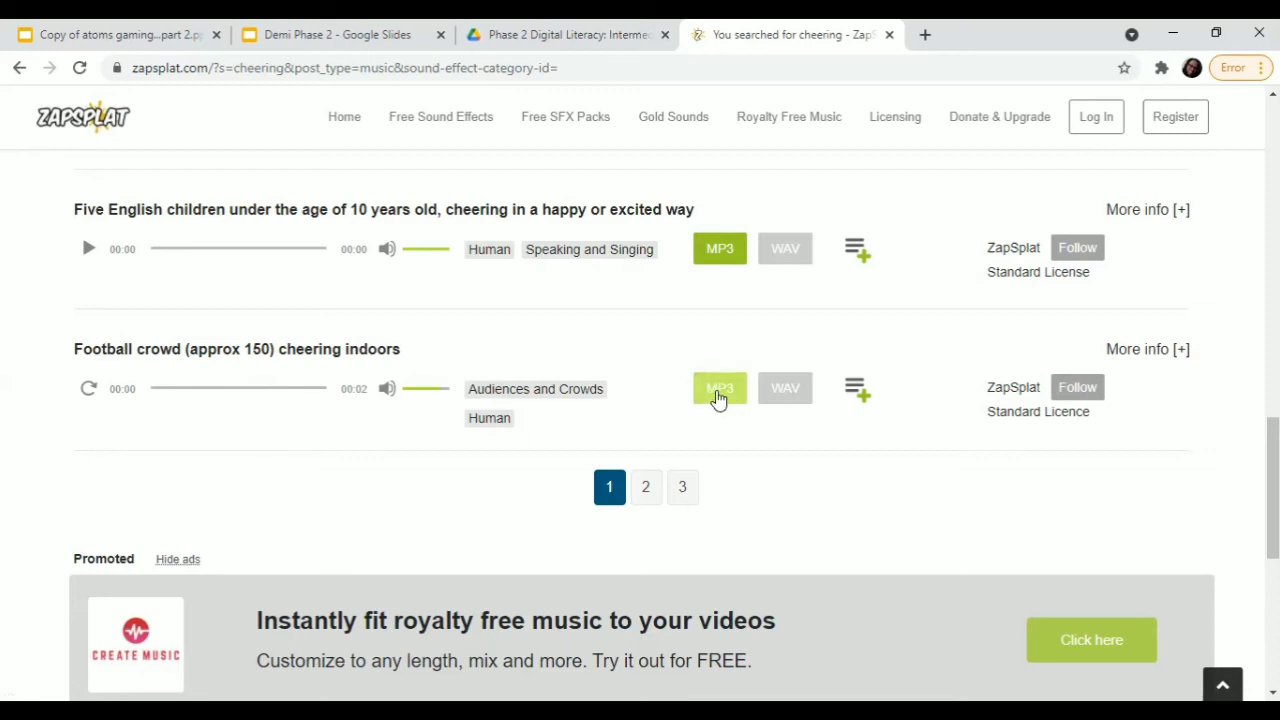
click(718, 396)
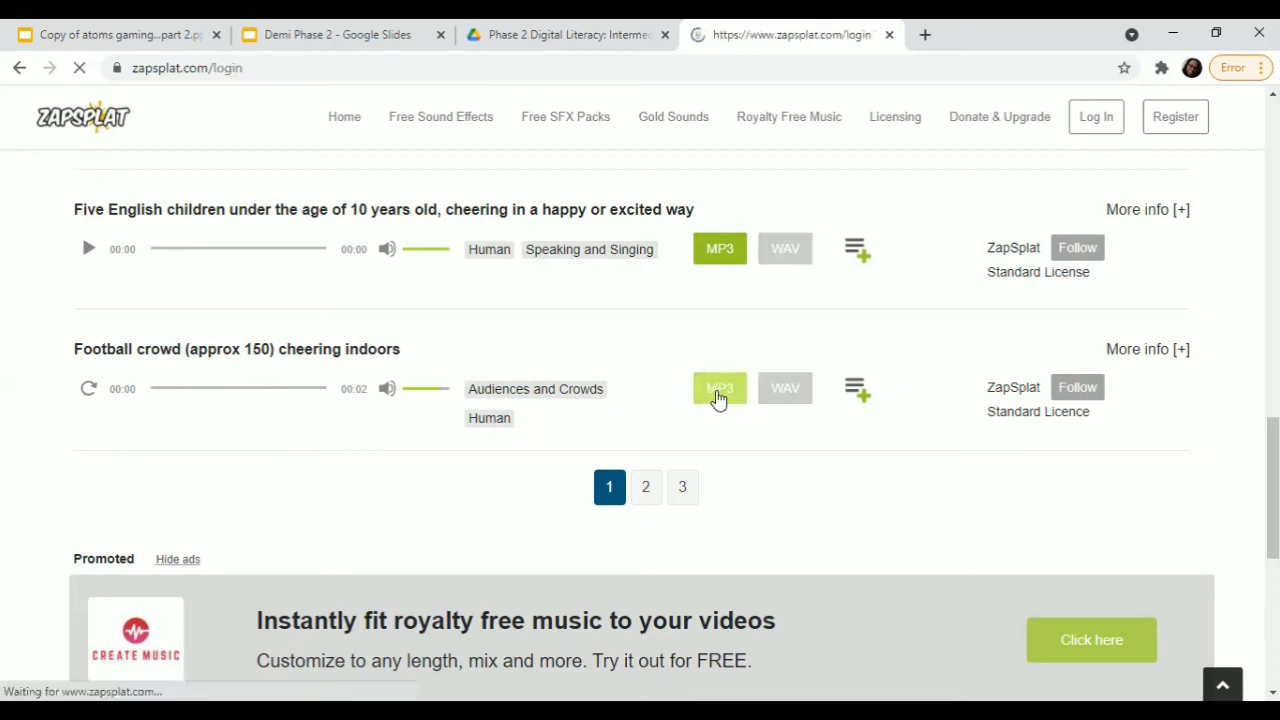
click(25, 68)
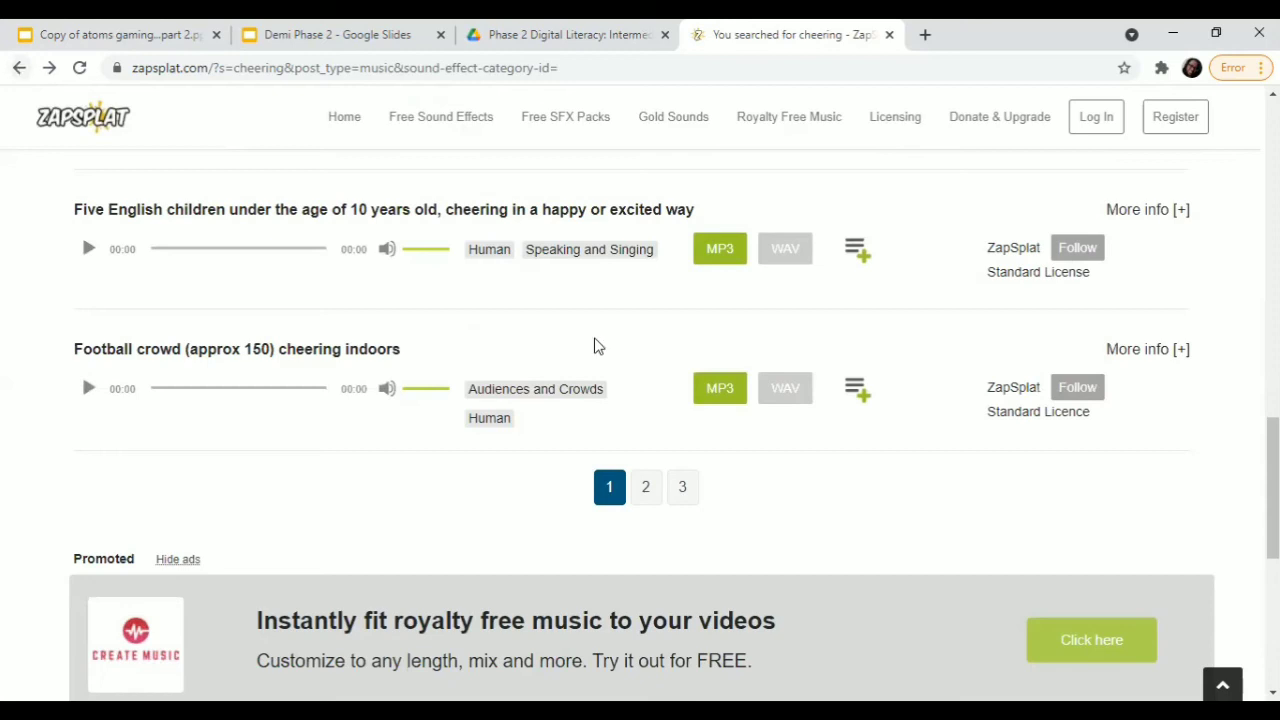
click(720, 392)
click(720, 392)
click(707, 392)
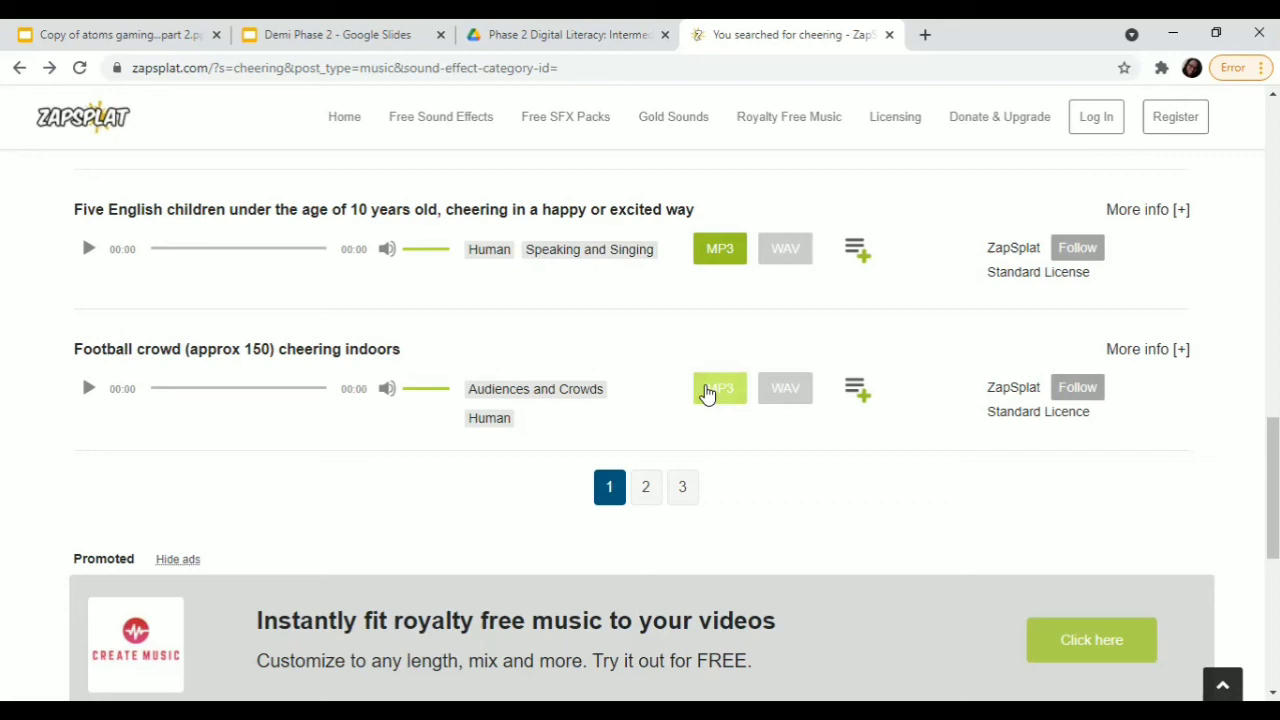
Switch to the Demi Phase 2 presentation in Google Slides and insert cheering.mp3 from My Drive on the "EUREKA" slide
click(329, 35)
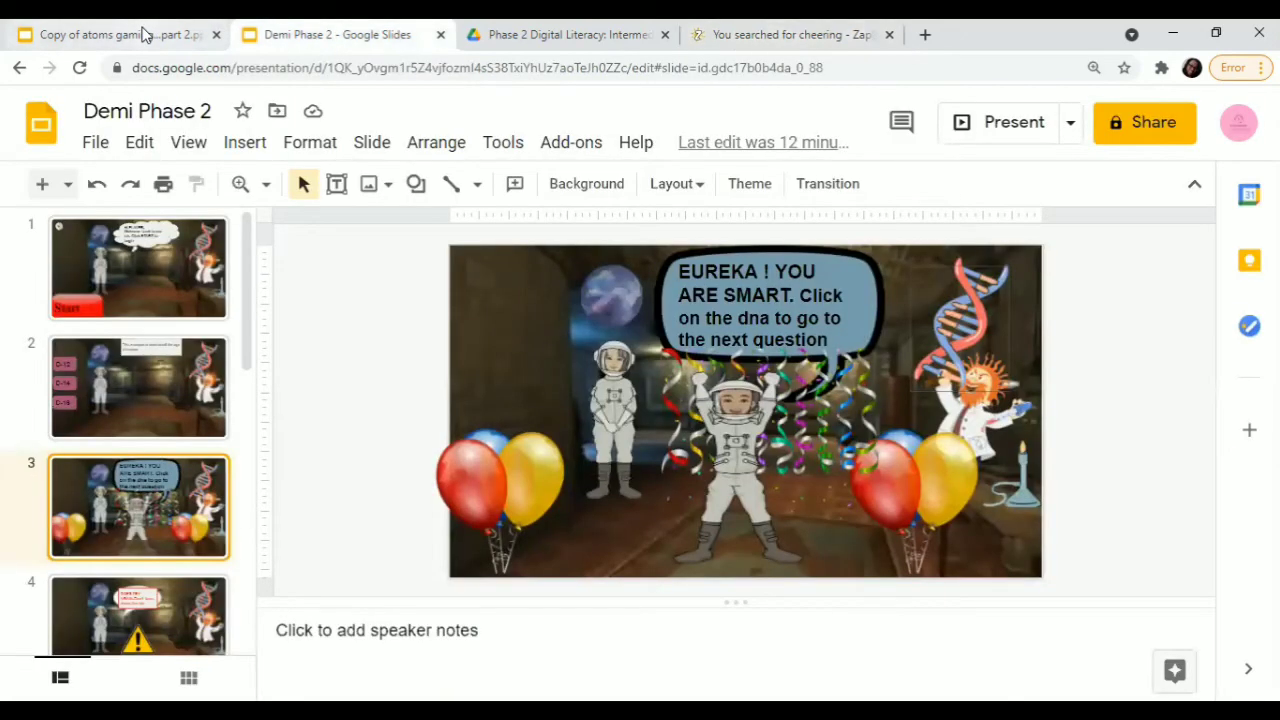
click(143, 34)
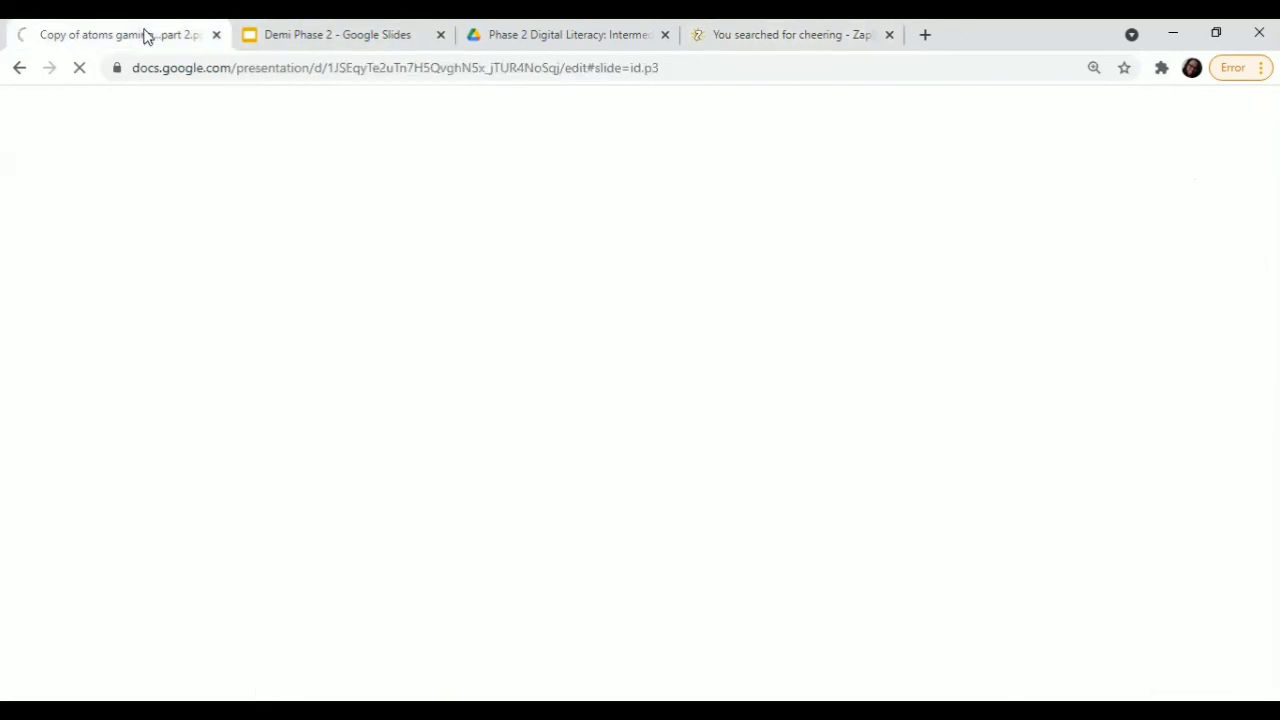
click(285, 40)
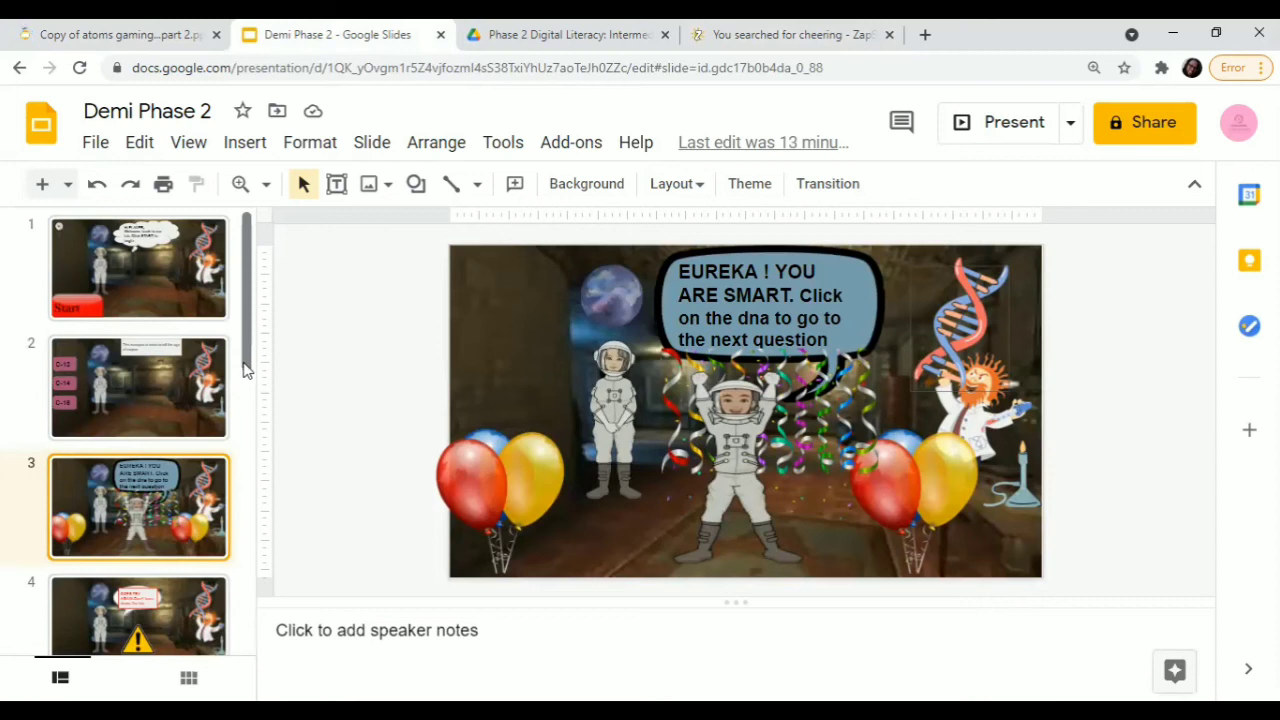
drag(246, 366, 246, 376)
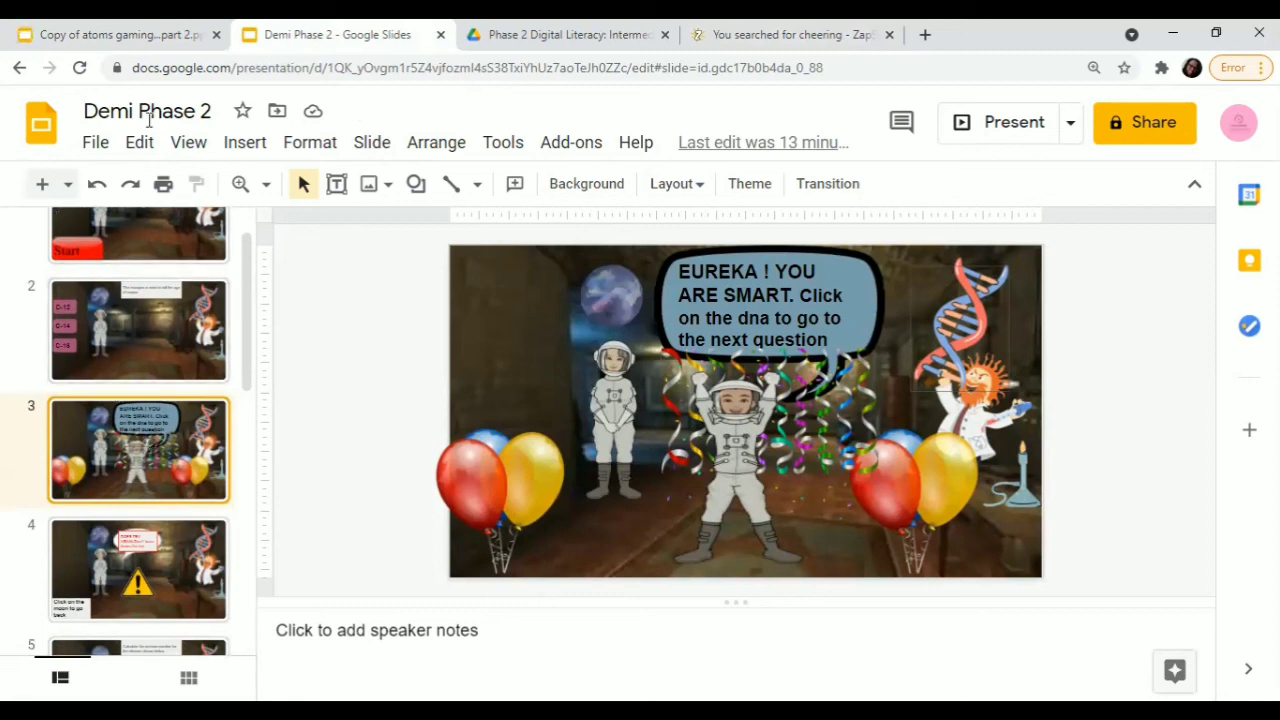
click(243, 142)
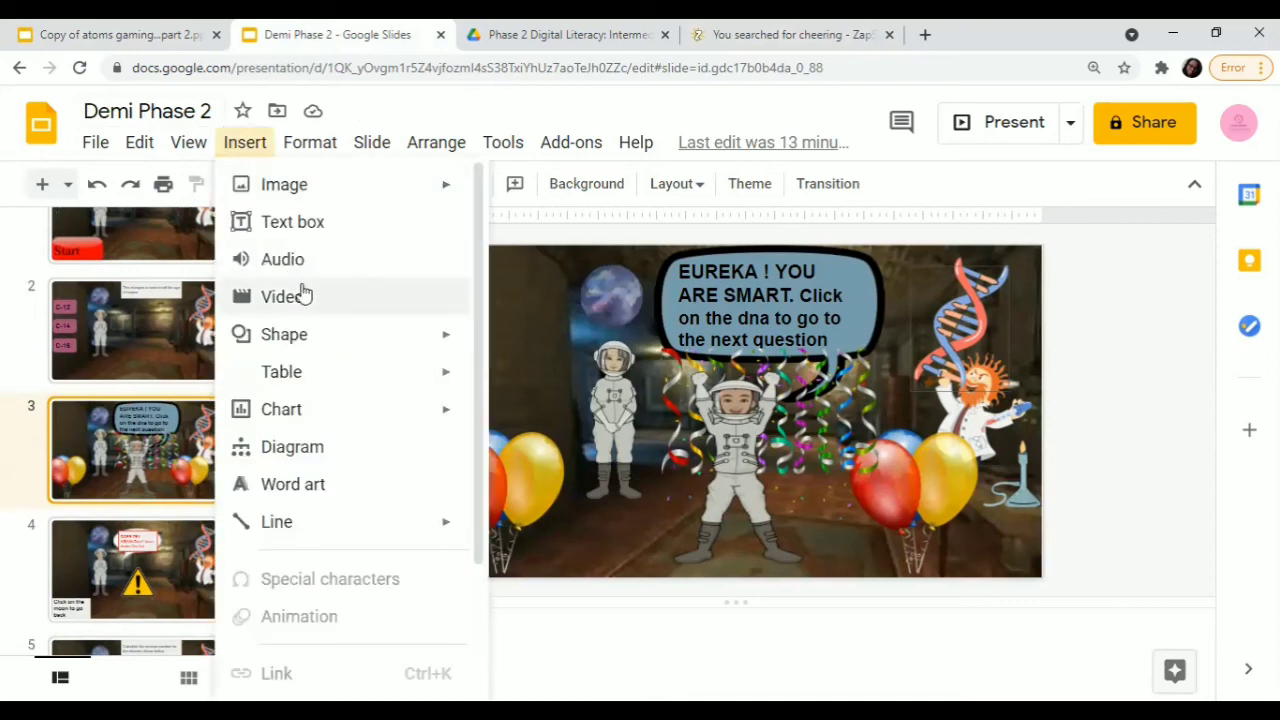
click(430, 272)
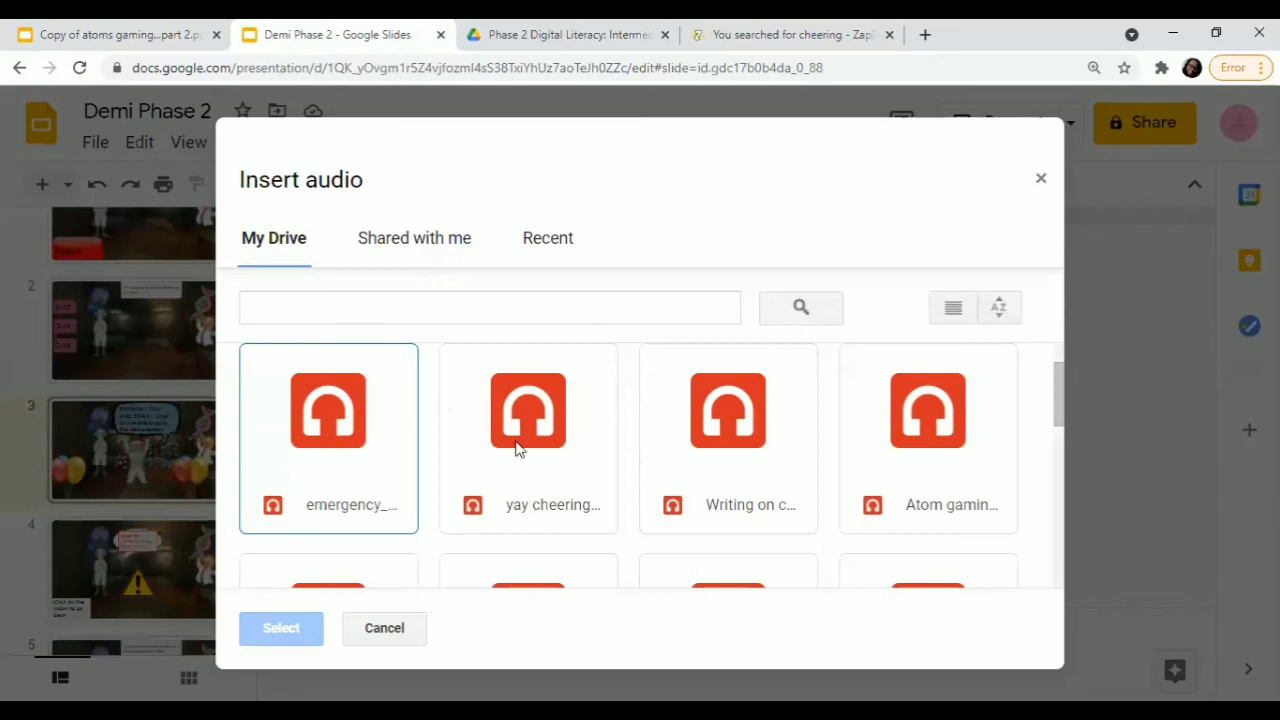
drag(1060, 383, 1053, 425)
click(718, 508)
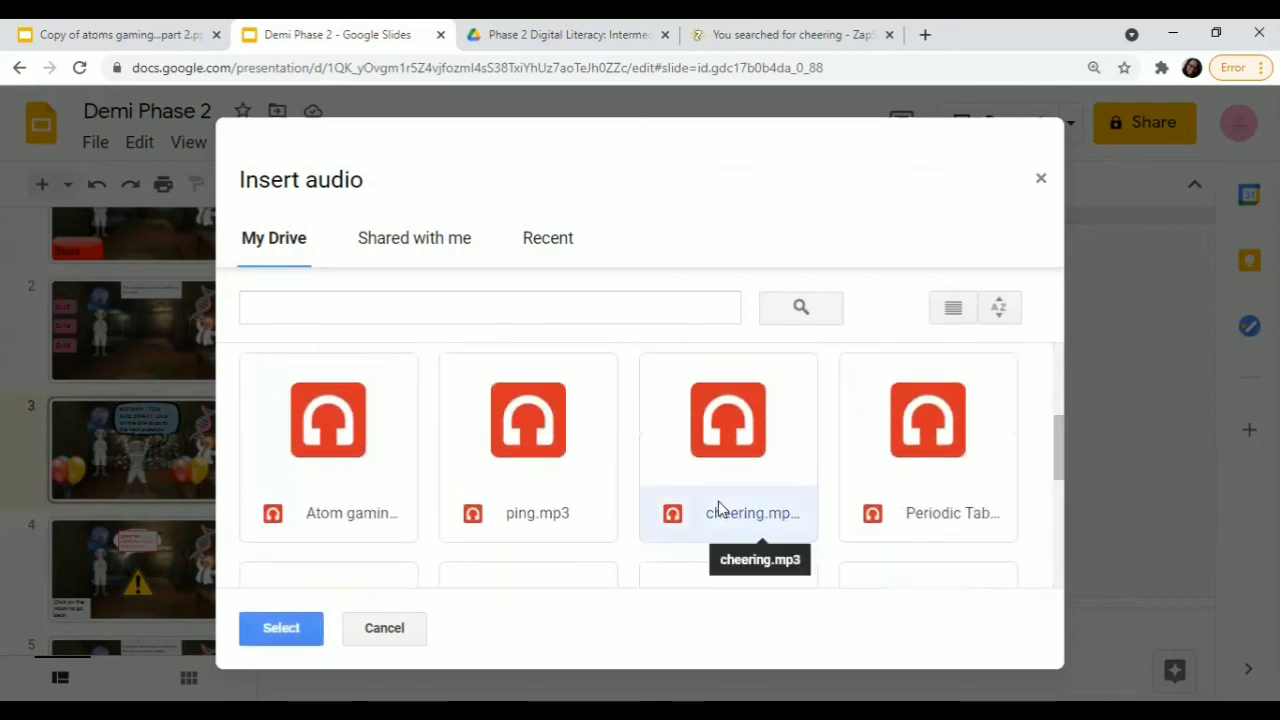
click(290, 628)
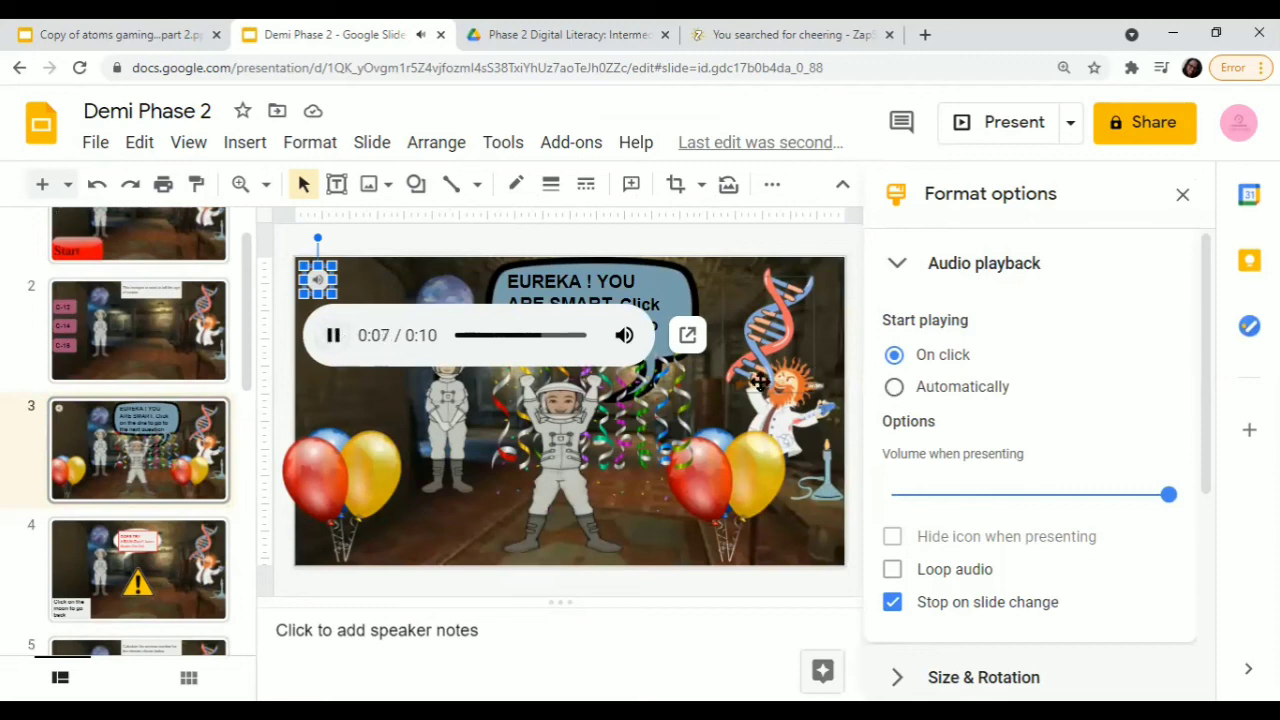
Pause the cheering audio preview on the "EUREKA" slide and set the audio to start playing automatically
click(331, 337)
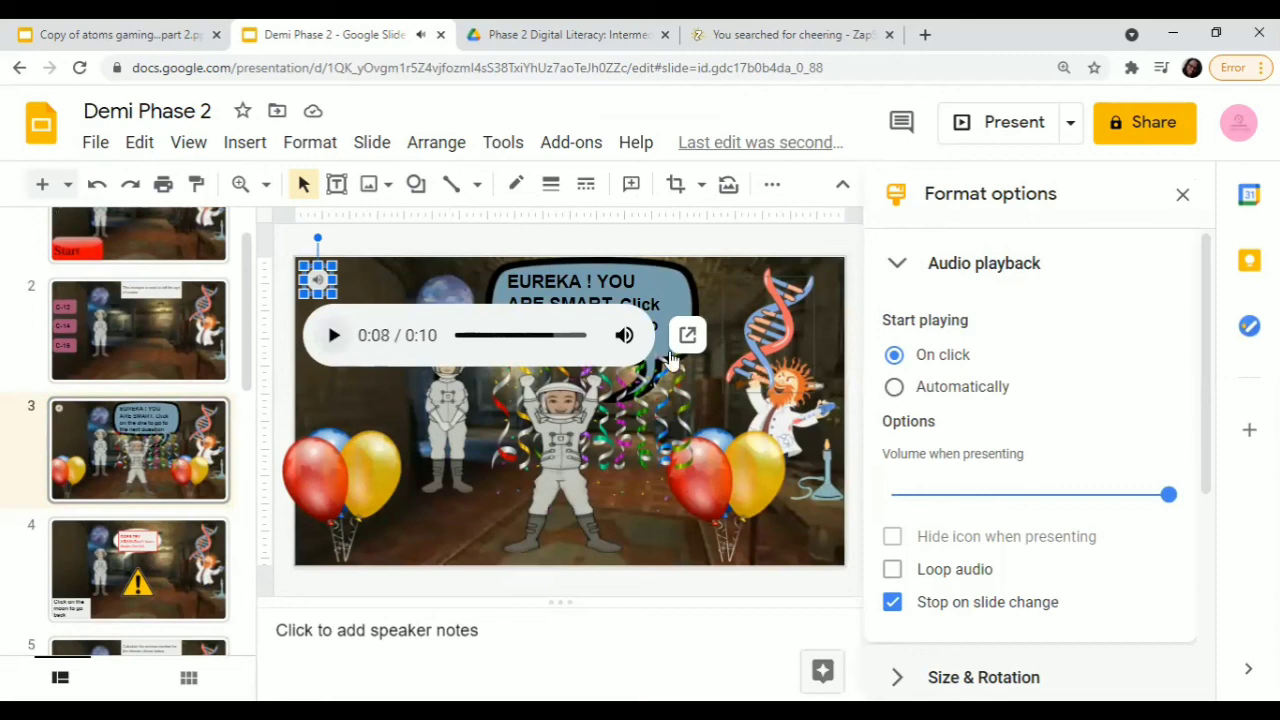
click(894, 388)
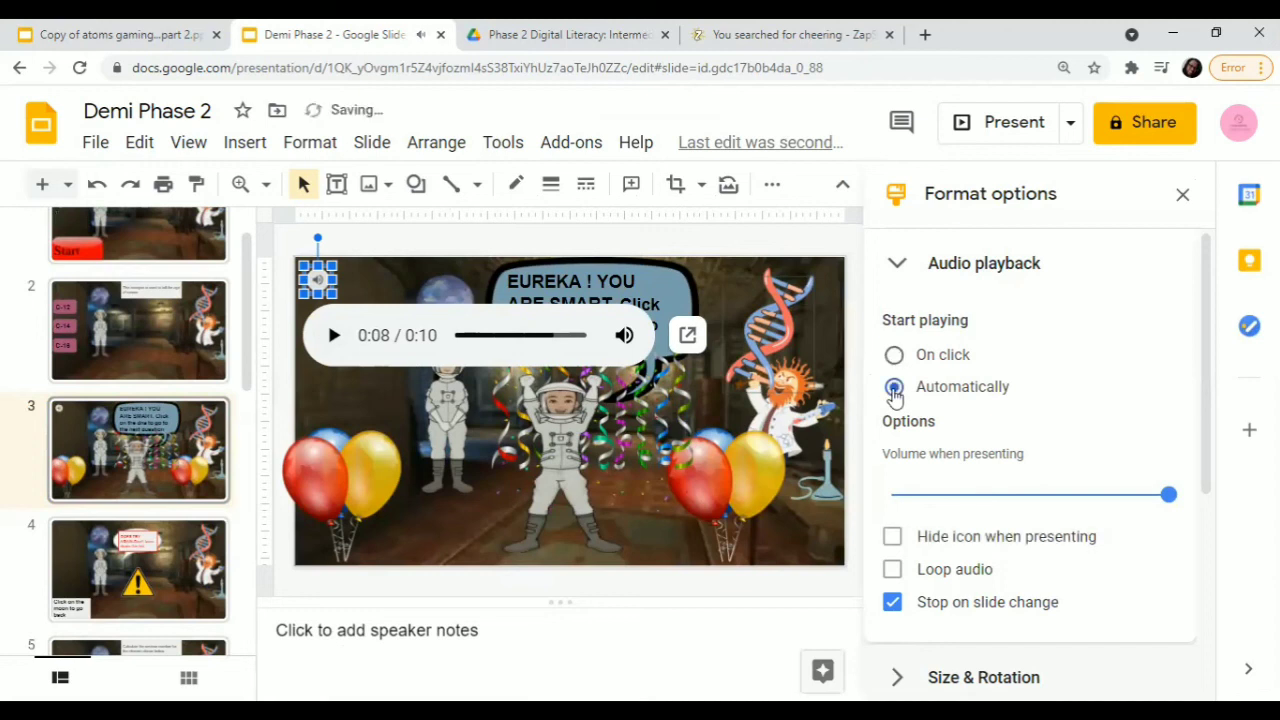